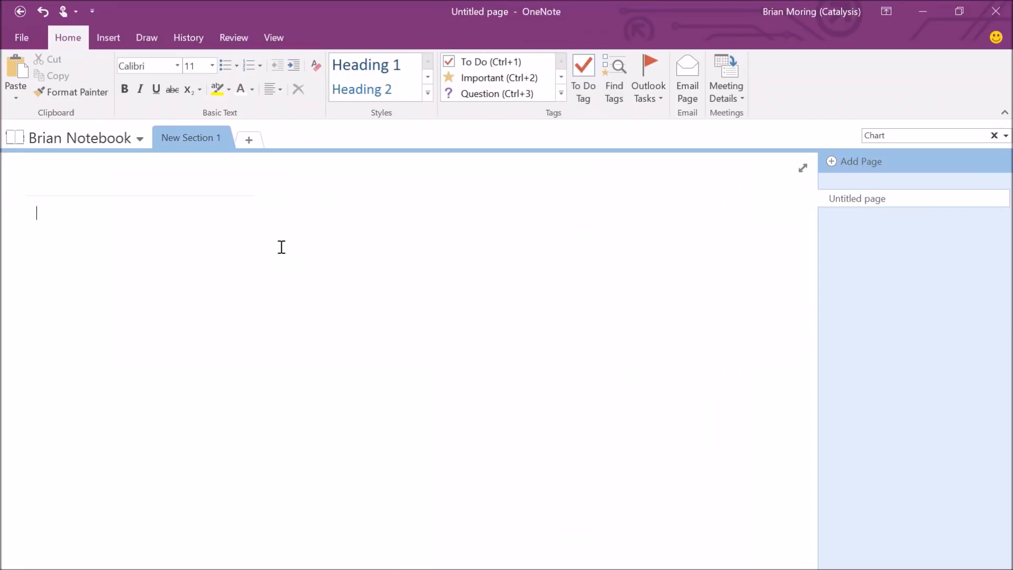
# Open the File tab's Notebook Information page listing all open notebooks.
pyautogui.click(19, 38)
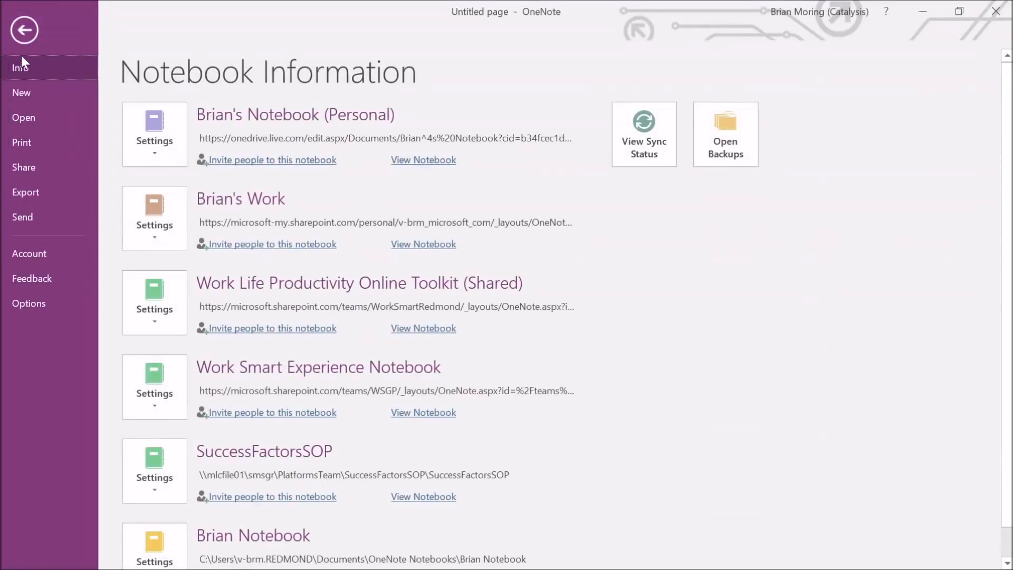
# Begin a new notebook 'Brian Notebook 2' on This PC, then back out without creating it.
pyautogui.click(21, 93)
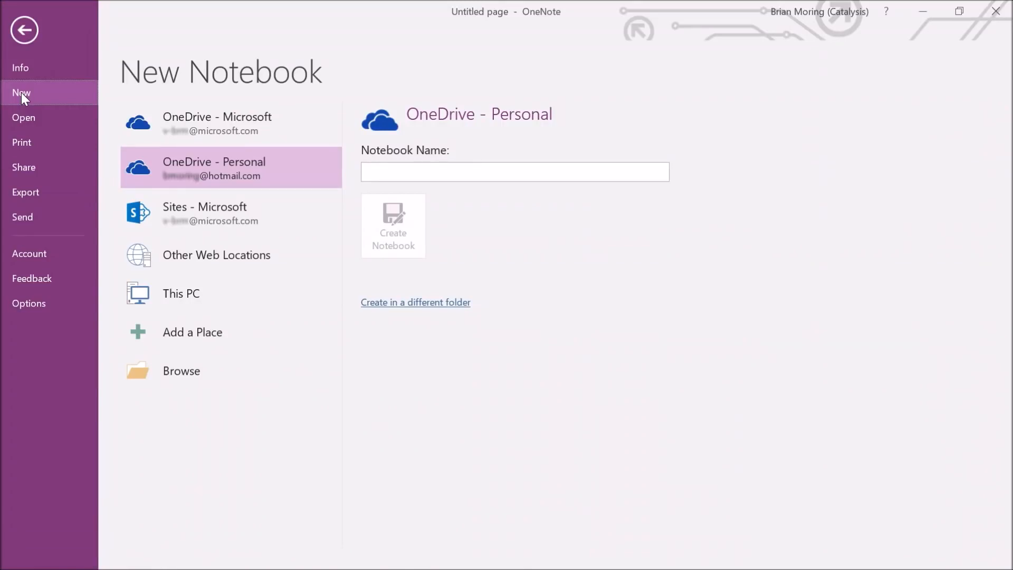
pyautogui.click(178, 295)
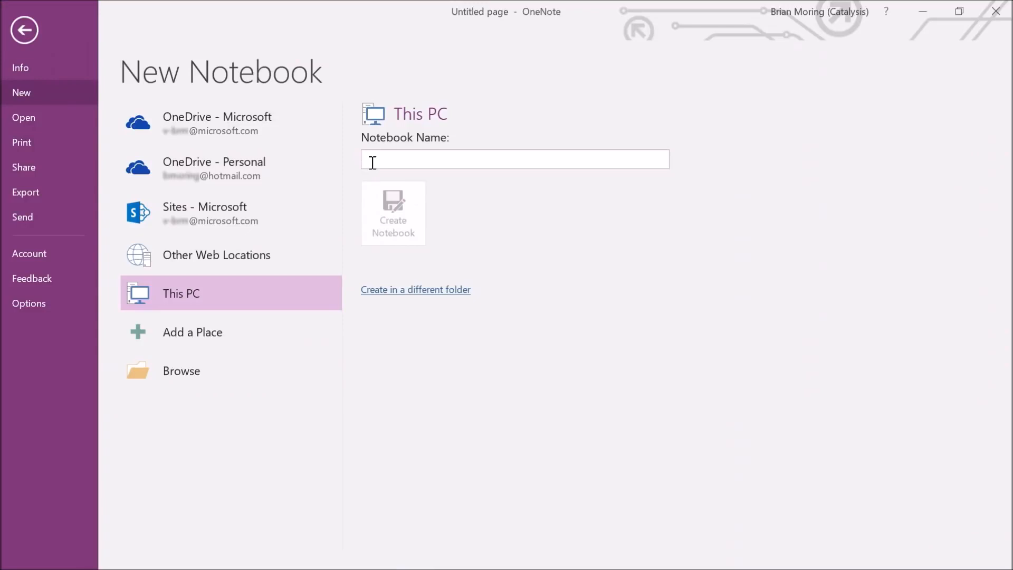
pyautogui.write('Brian Notebook 2')
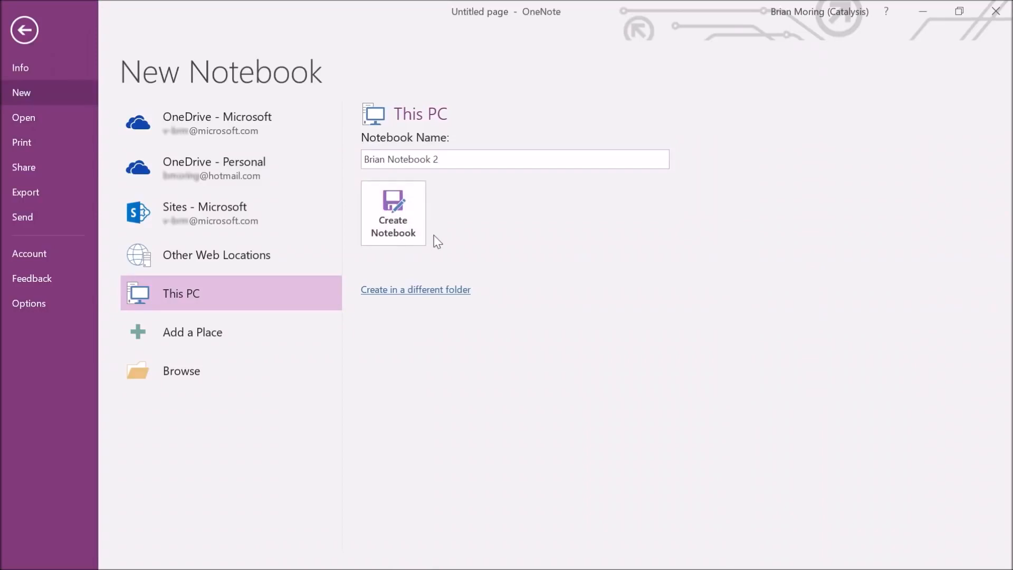
pyautogui.click(35, 32)
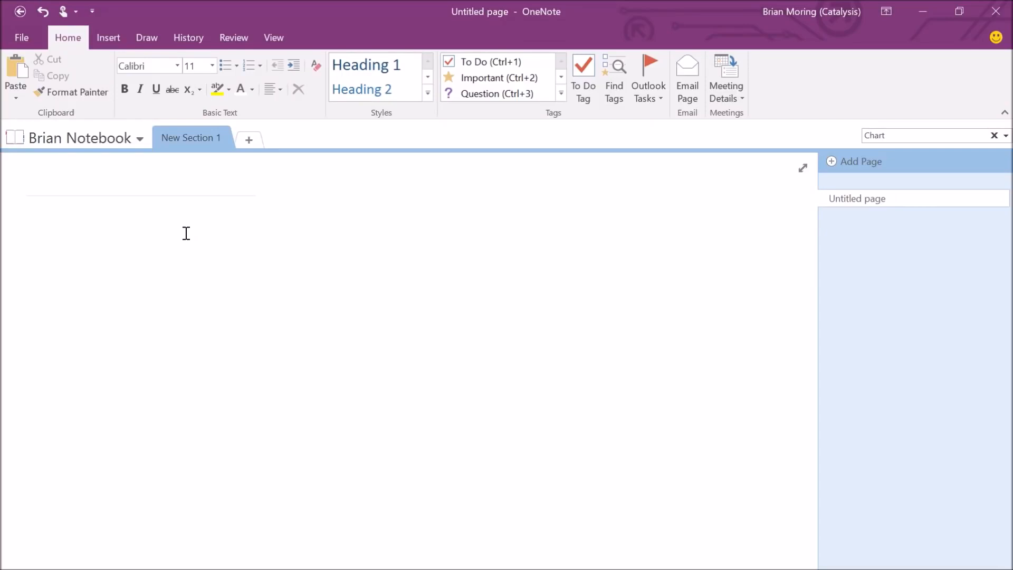
# Pin the notebook dropdown list so it stays docked as a Notebooks pane.
pyautogui.click(140, 139)
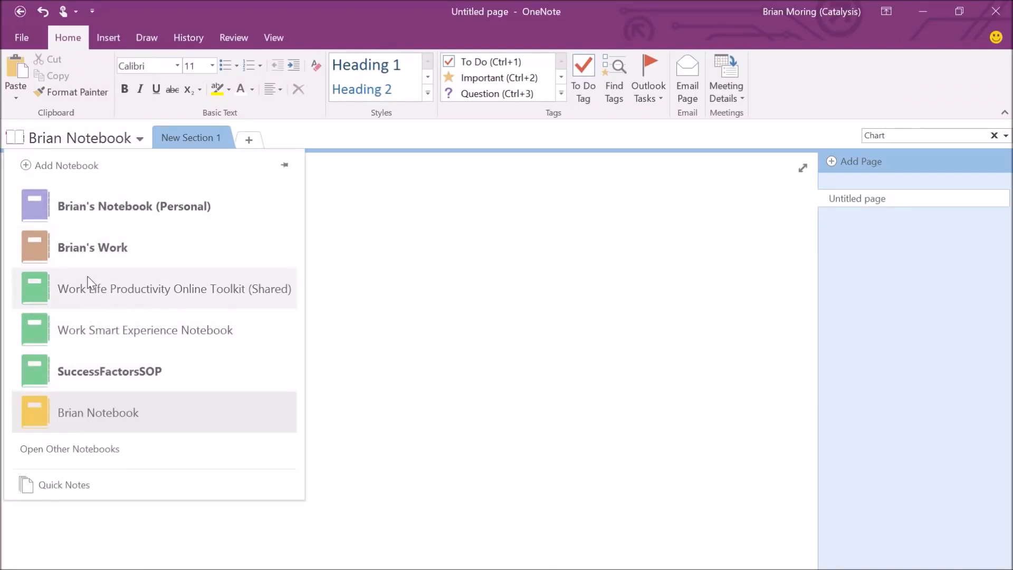
pyautogui.click(348, 436)
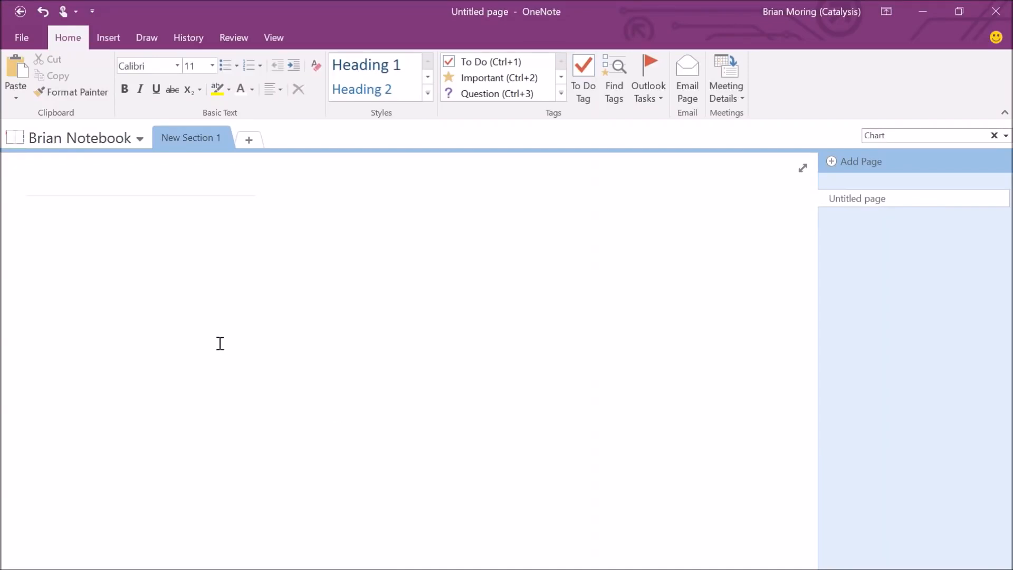
pyautogui.click(140, 138)
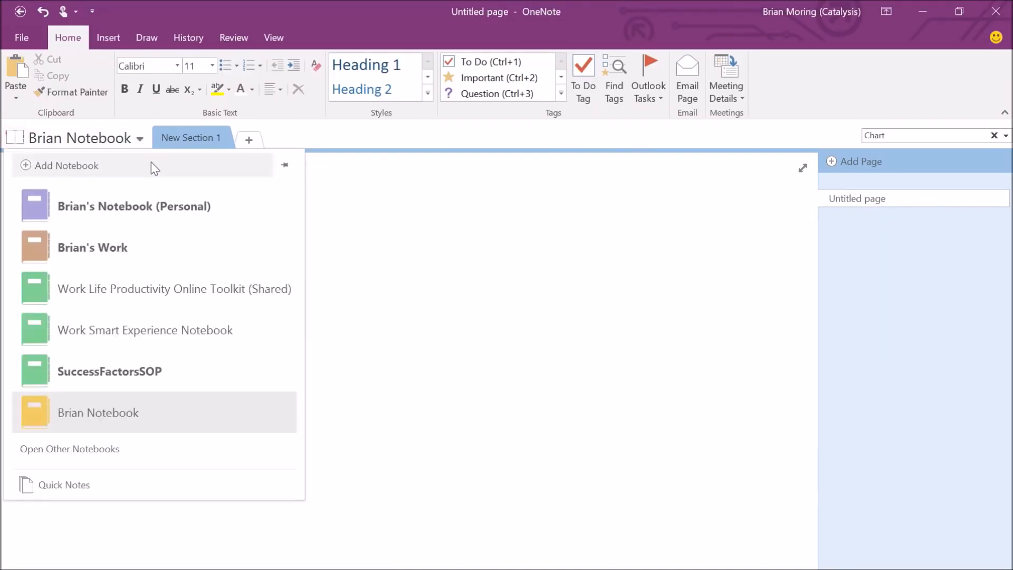
pyautogui.click(286, 166)
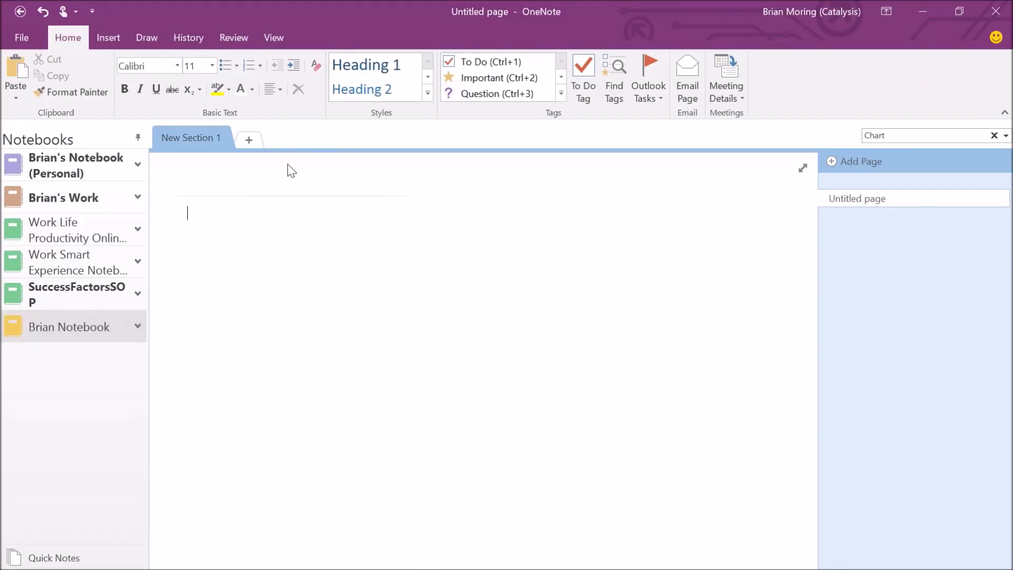
# Expand Brian Notebook to show New Section 1, after briefly expanding Work Life Productivity.
pyautogui.click(138, 326)
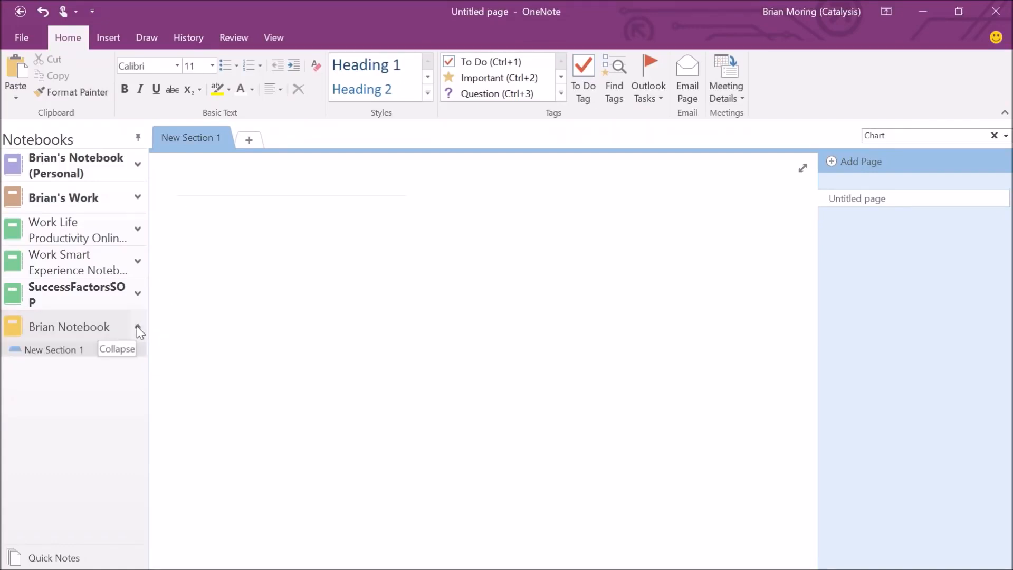
pyautogui.click(138, 230)
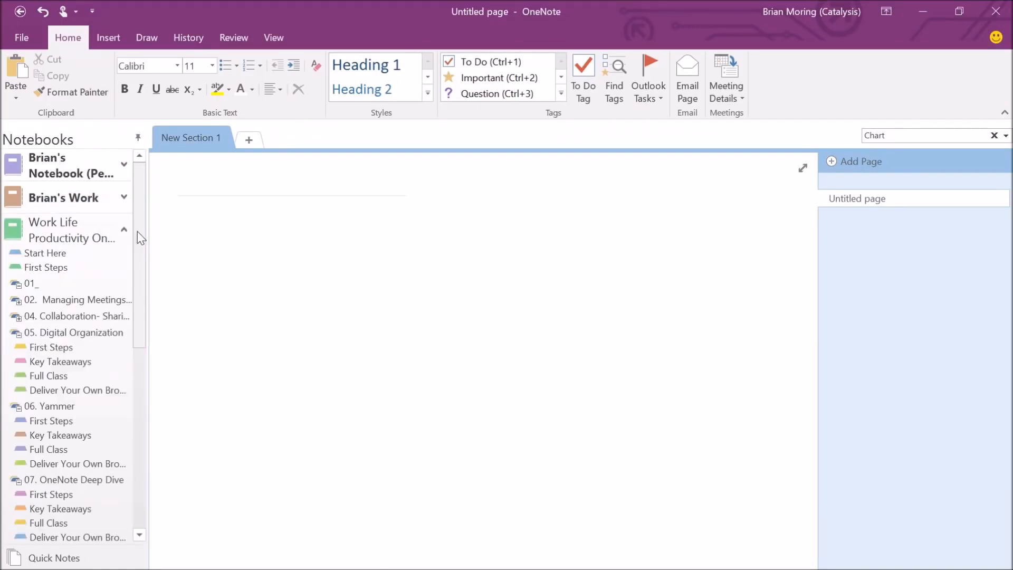
pyautogui.click(124, 229)
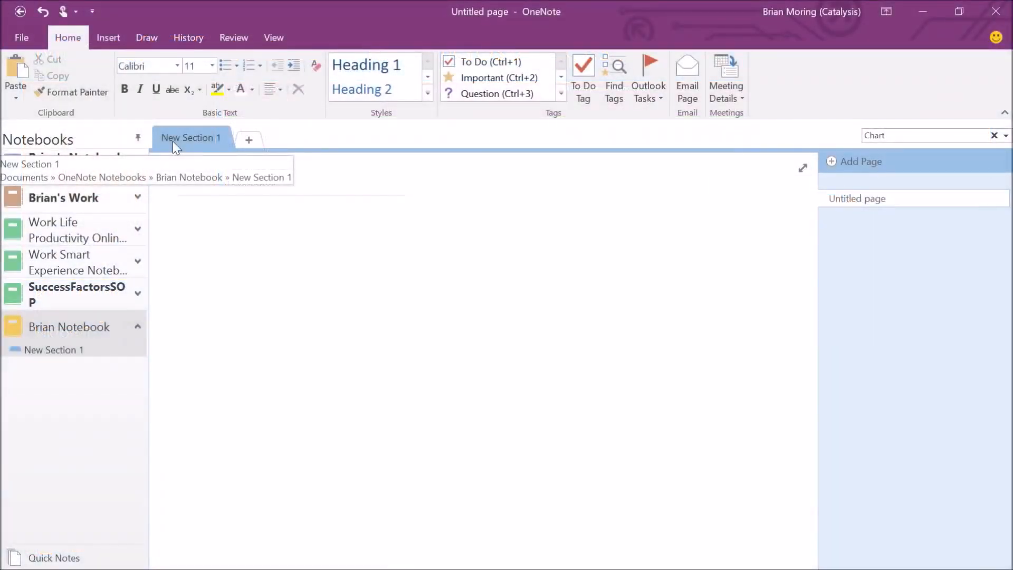
# Rename New Section 1 to 'Shopping List' and add a second new section.
pyautogui.doubleClick(188, 135)
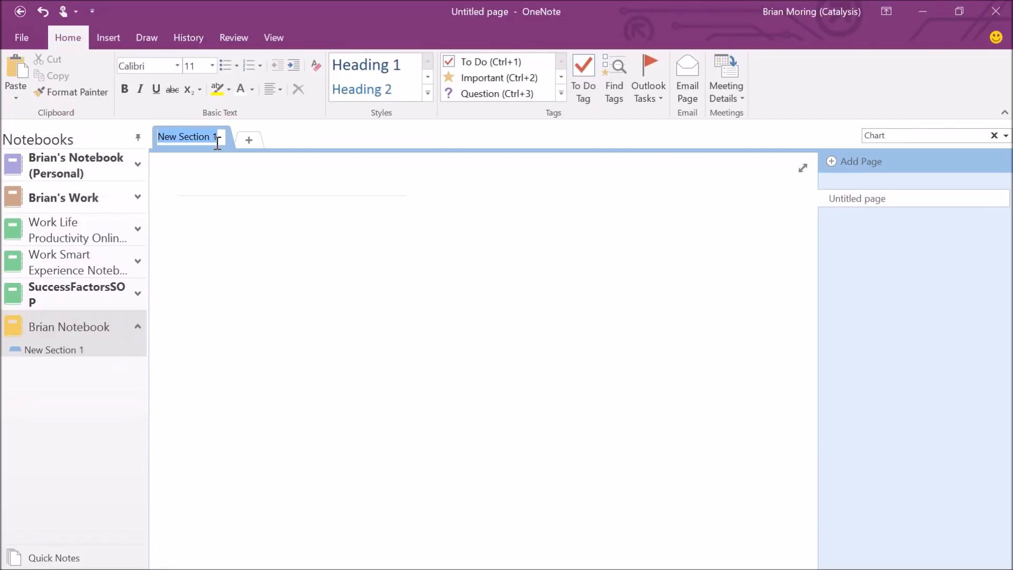
pyautogui.write('Shoppi')
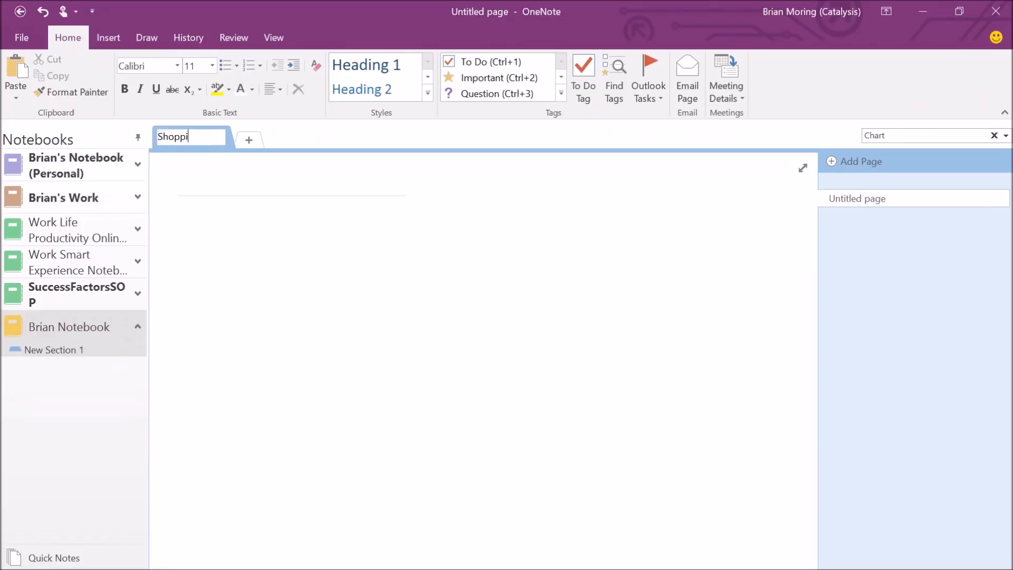
pyautogui.write('ng List')
pyautogui.click(316, 226)
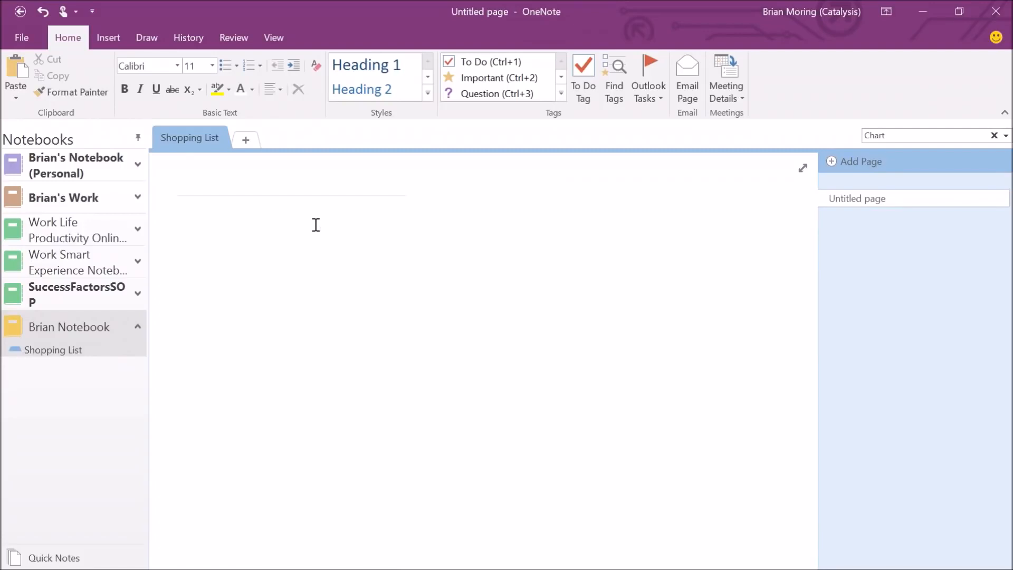
pyautogui.click(246, 141)
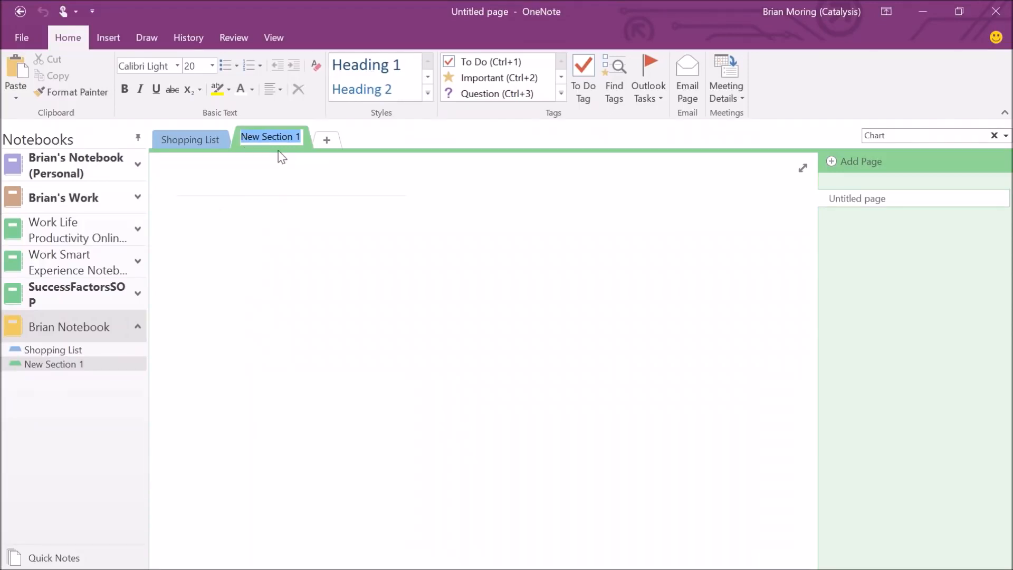
# Name the new sections 'Vacation Ideas' and 'Landscaping'.
pyautogui.write('Vacation')
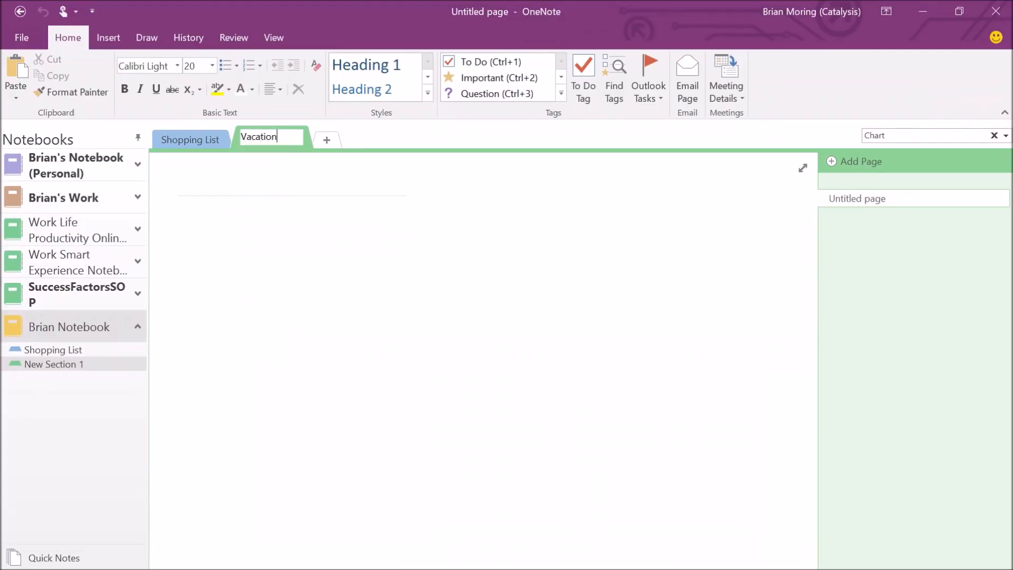
pyautogui.write(' Ideas')
pyautogui.press('Return')
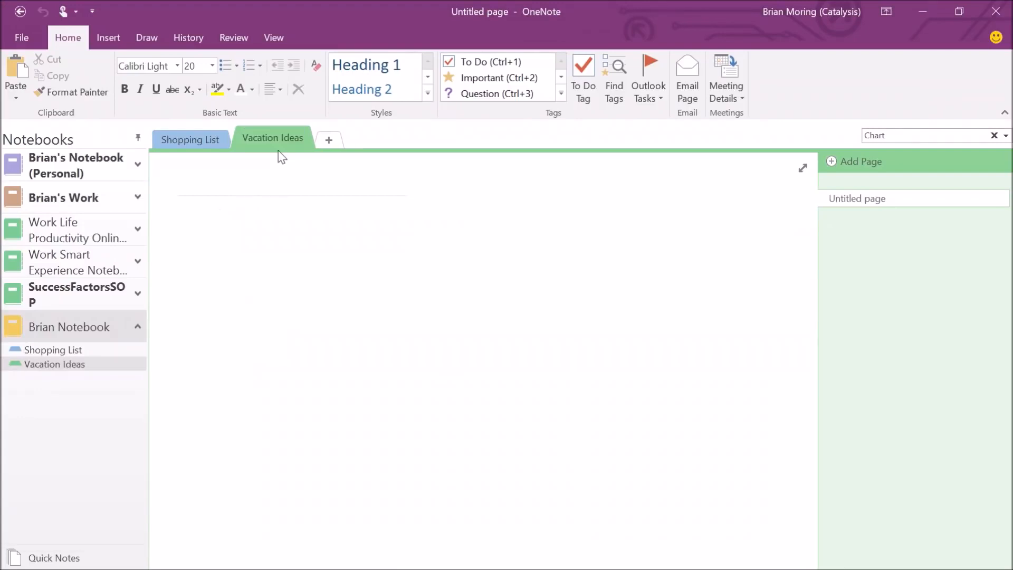
pyautogui.click(323, 143)
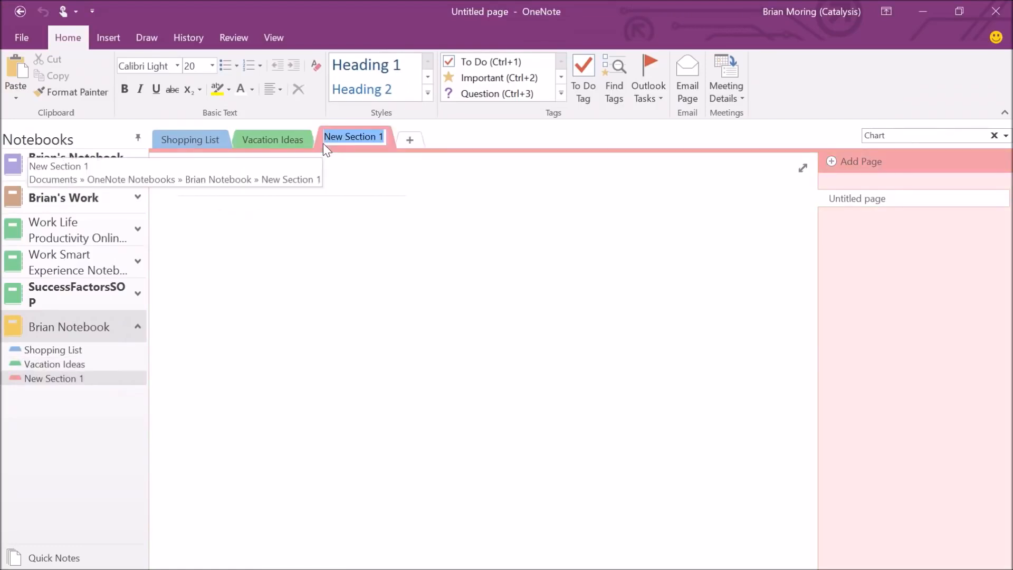
pyautogui.write('Landscaping')
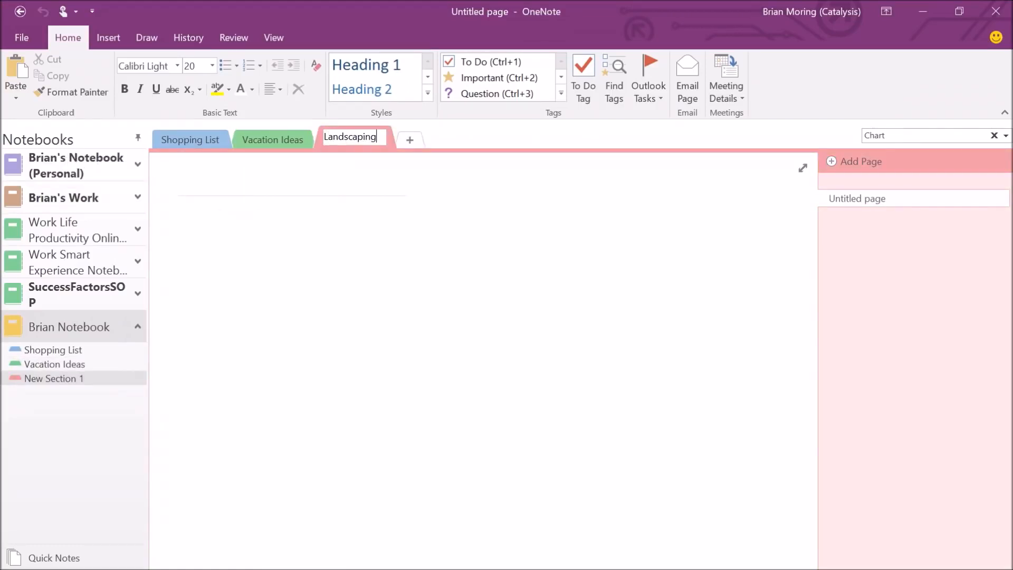
pyautogui.press('Return')
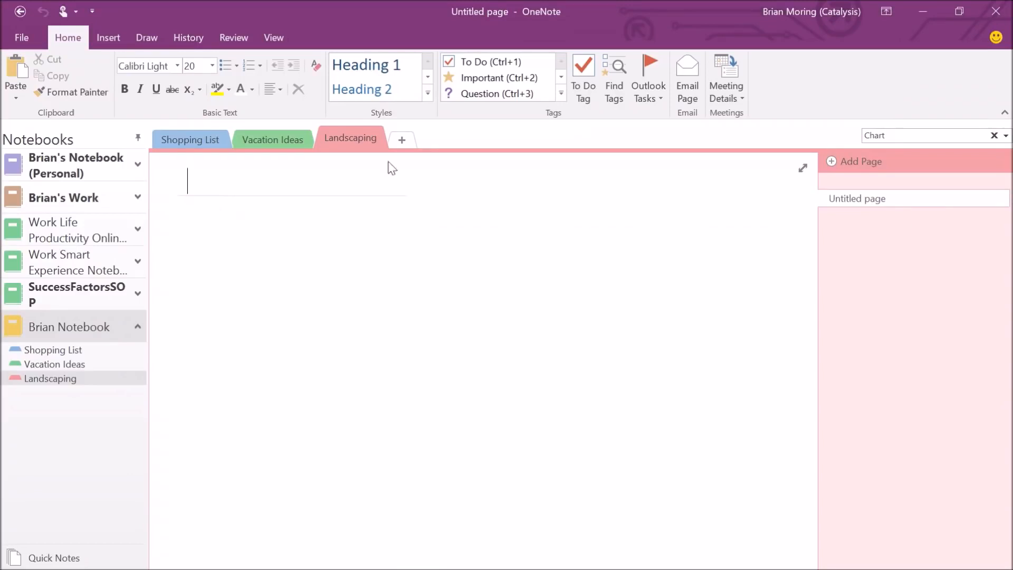
# Add four blank pages to the Shopping List section.
pyautogui.click(205, 136)
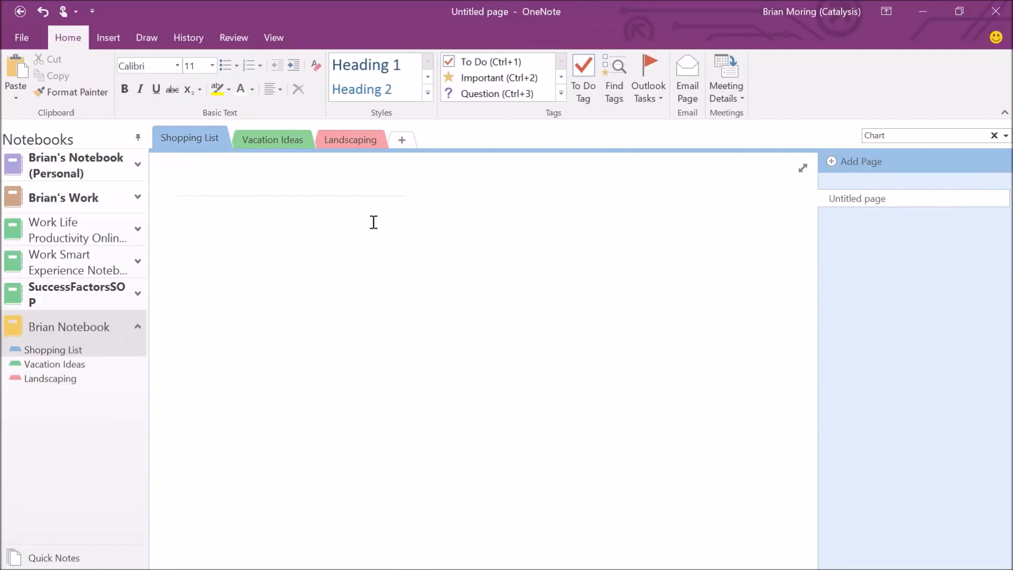
pyautogui.click(869, 166)
pyautogui.click(869, 167)
pyautogui.click(868, 166)
pyautogui.click(869, 166)
pyautogui.click(868, 167)
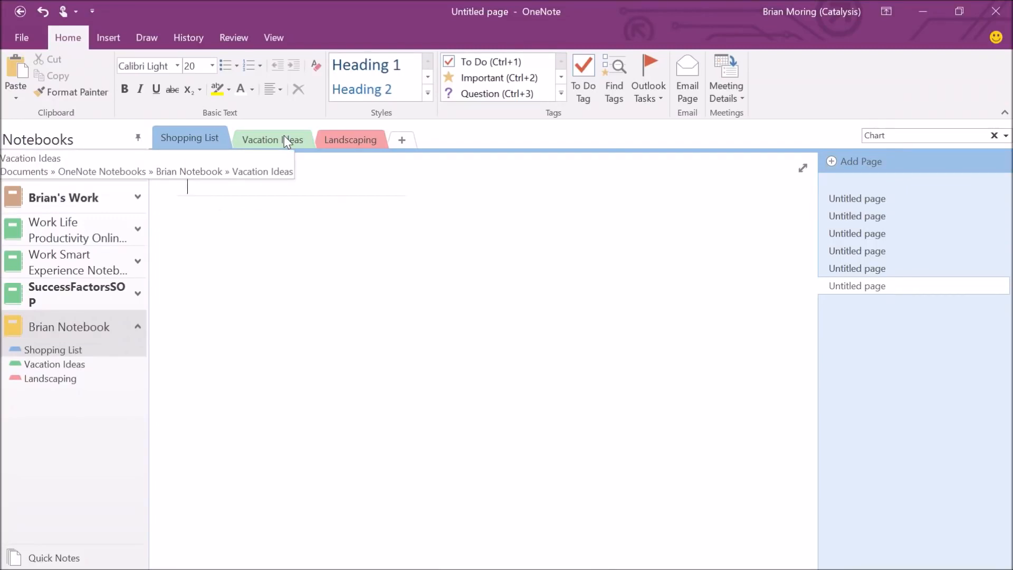
# Add two new sections named 'Canada' and 'Mexico'.
pyautogui.click(402, 140)
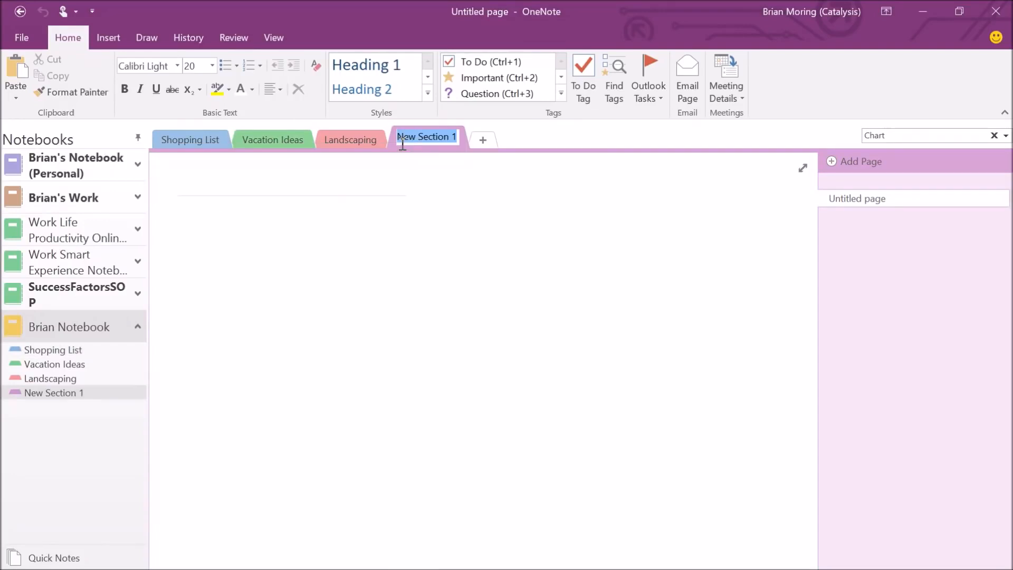
pyautogui.write('Canc')
pyautogui.press('BackSpace')
pyautogui.write('ada')
pyautogui.press('Return')
pyautogui.click(449, 140)
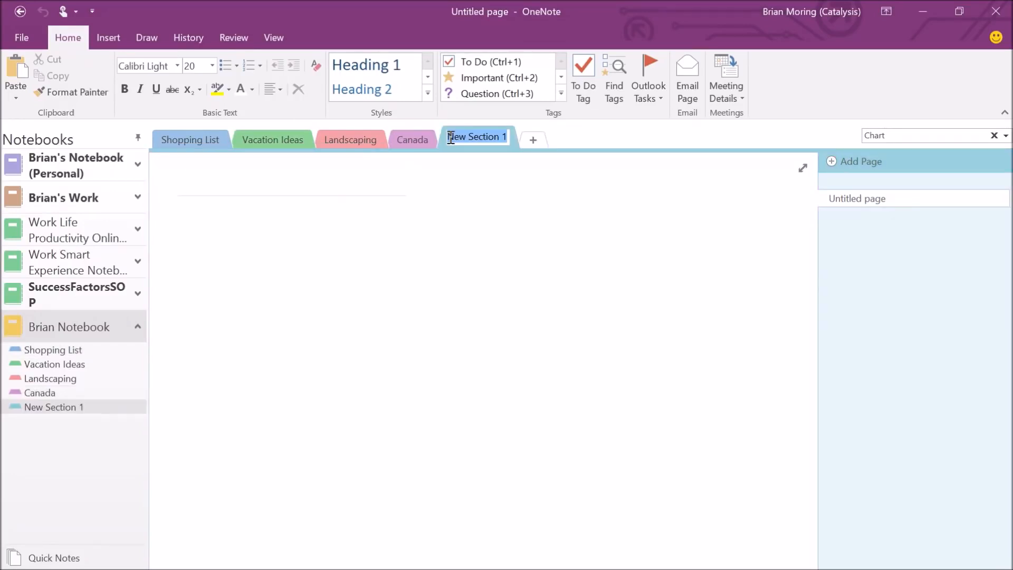
pyautogui.write('Mexico')
pyautogui.press('Return')
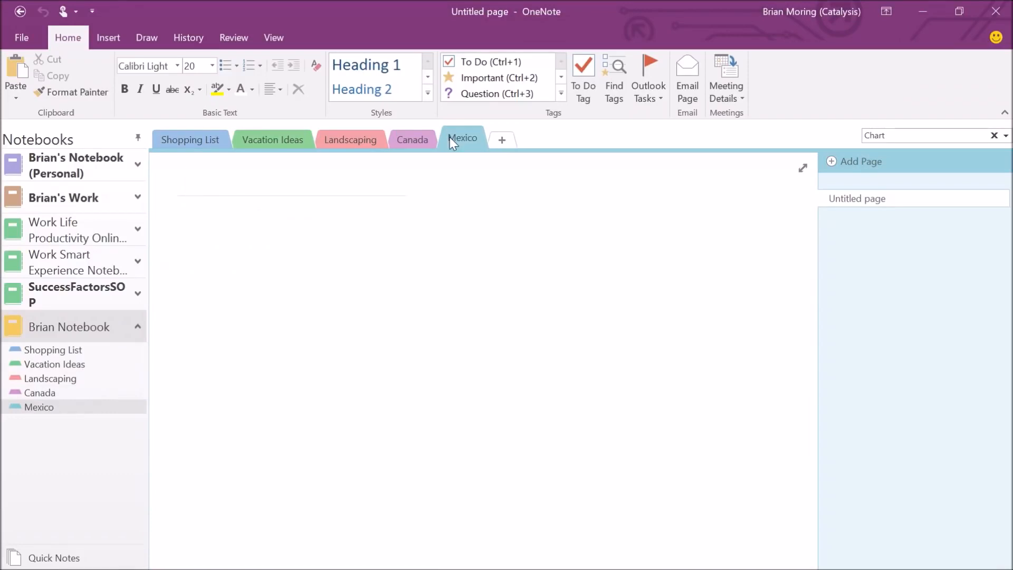
# Add a 'Europe' section after Mexico, then go to Vacation Ideas.
pyautogui.click(501, 142)
pyautogui.write('Europe')
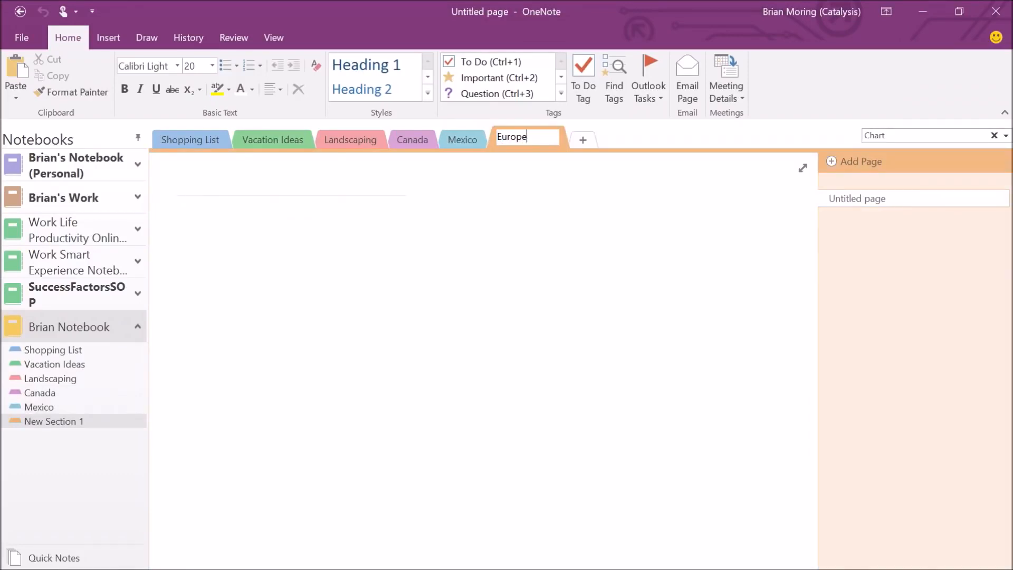
pyautogui.press('Return')
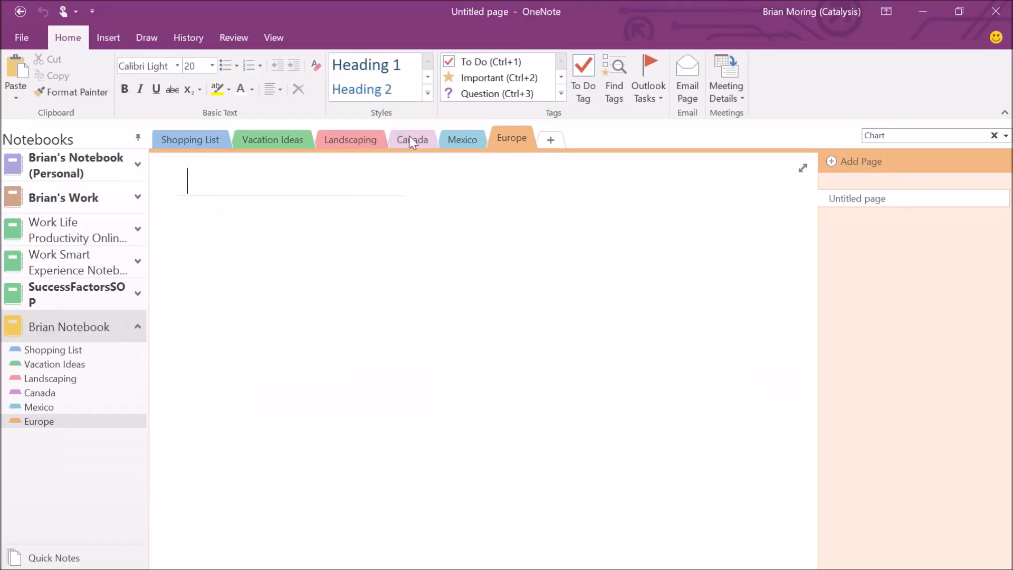
pyautogui.click(278, 143)
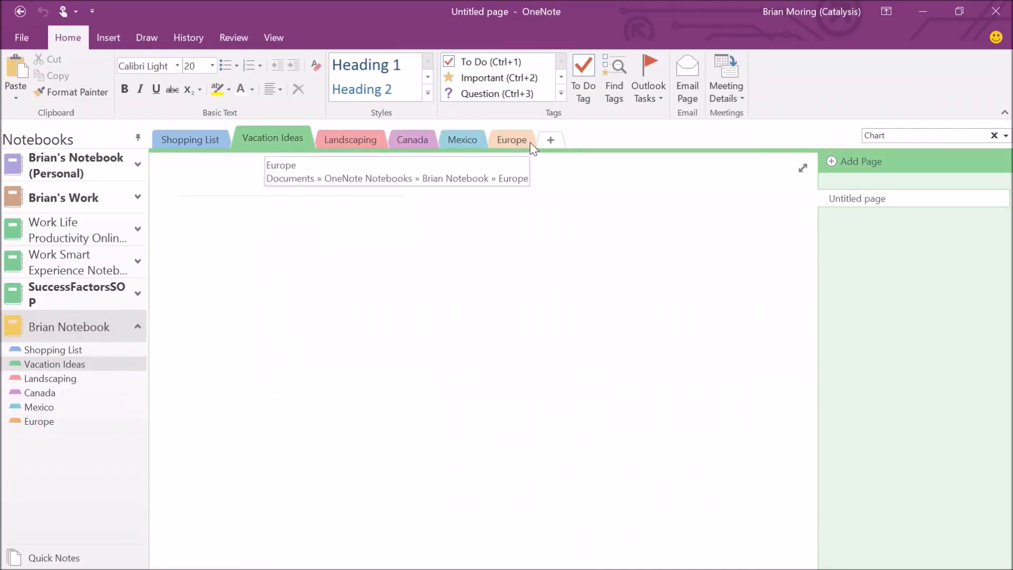
# Create a new section group named 'Family Vacation' from the + tab's menu.
pyautogui.rightClick(575, 149)
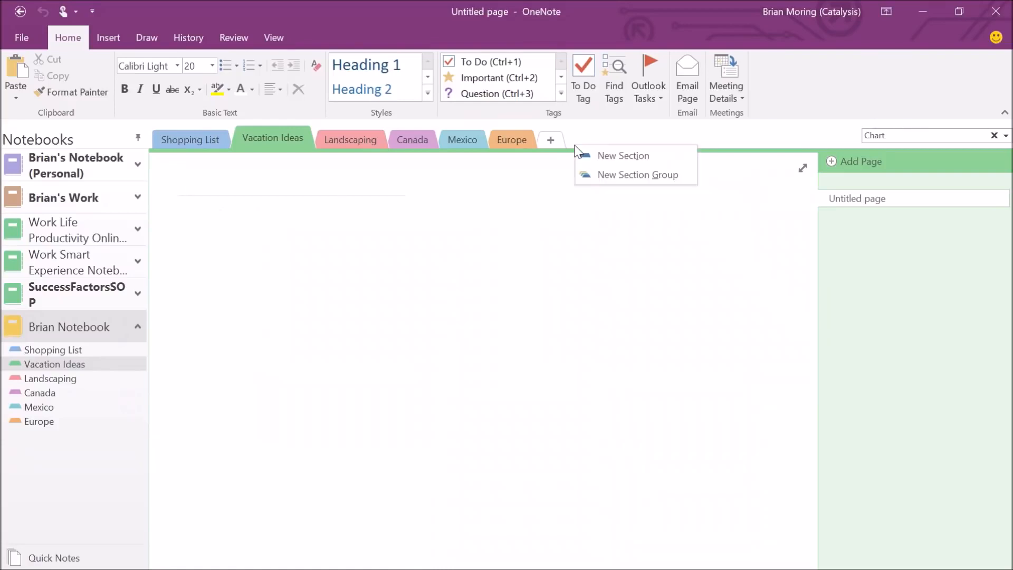
pyautogui.click(619, 175)
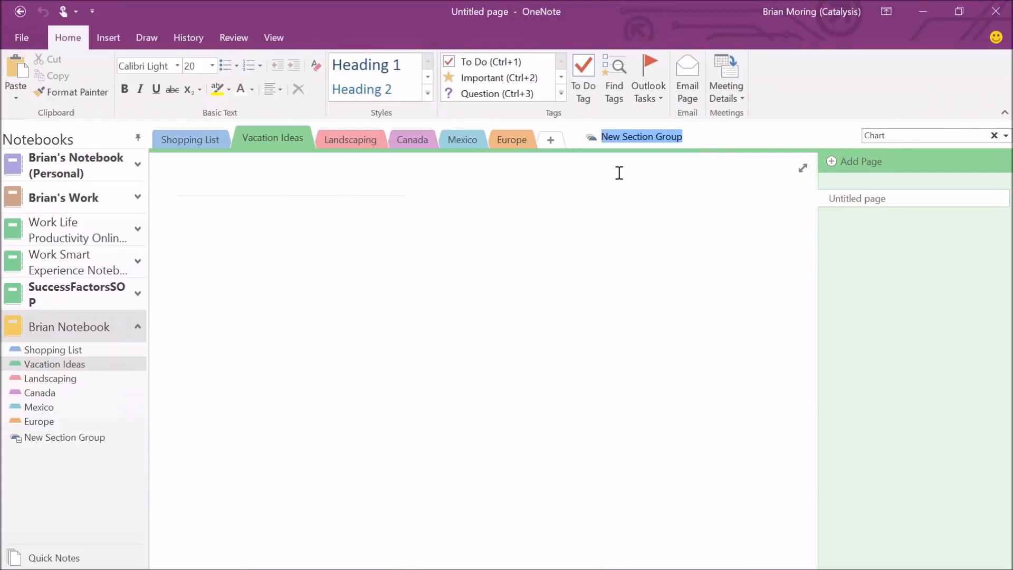
pyautogui.write('Vacation')
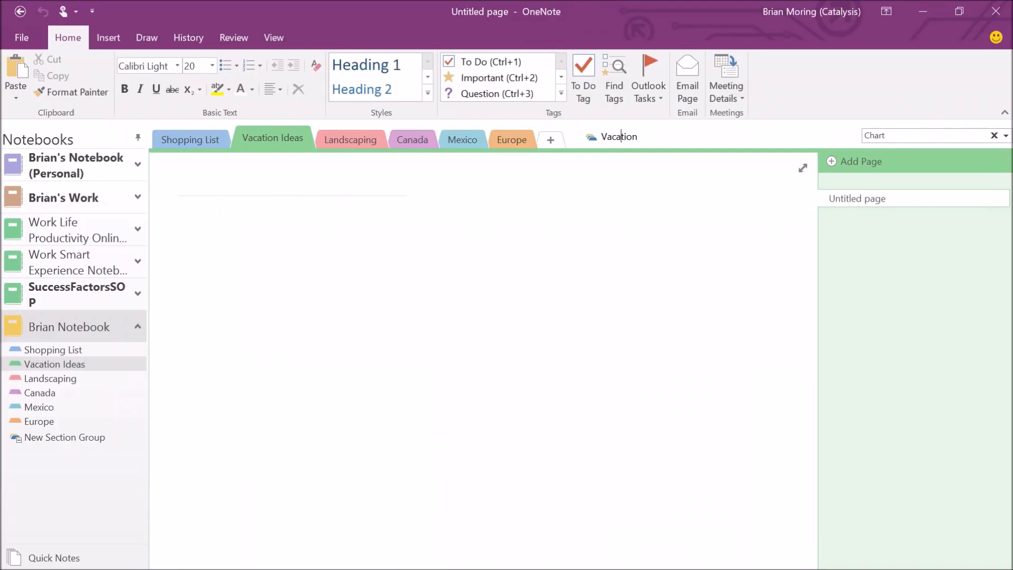
pyautogui.press('Home')
pyautogui.write('Family')
pyautogui.press('Return')
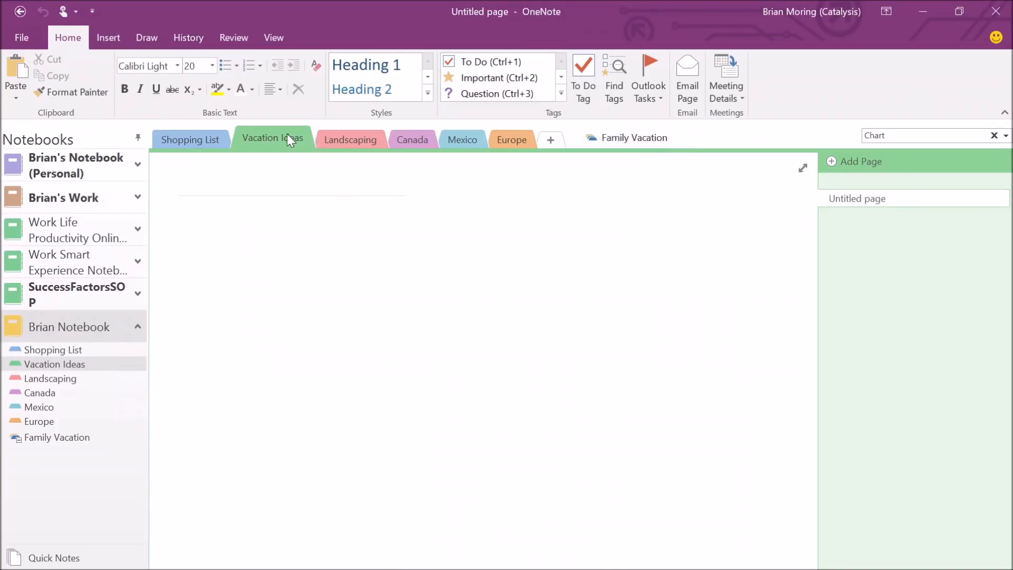
# Drag the Vacation Ideas, Canada and Mexico sections into the Family Vacation group.
pyautogui.moveTo(274, 135); pyautogui.dragTo(603, 137)
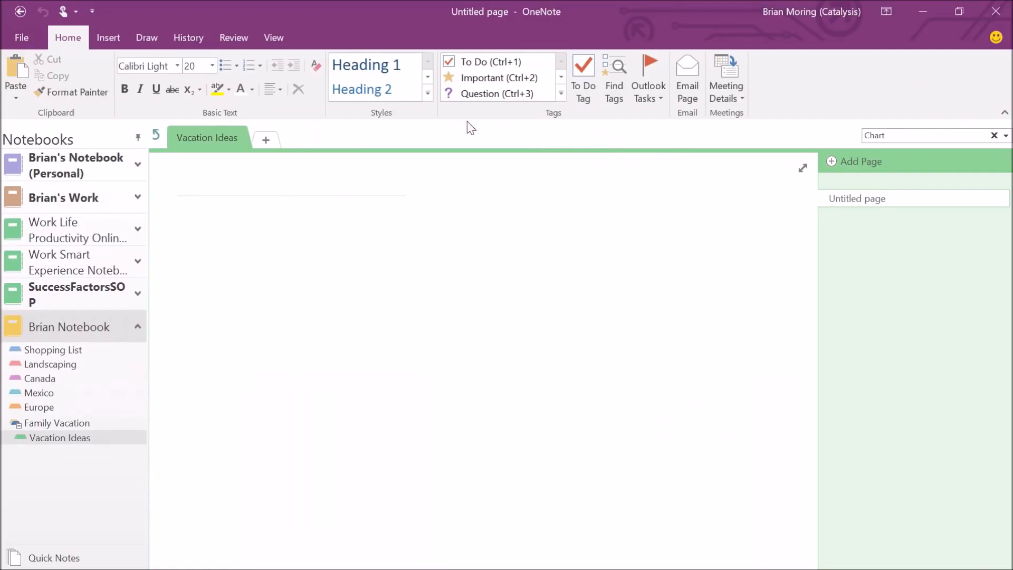
pyautogui.click(155, 135)
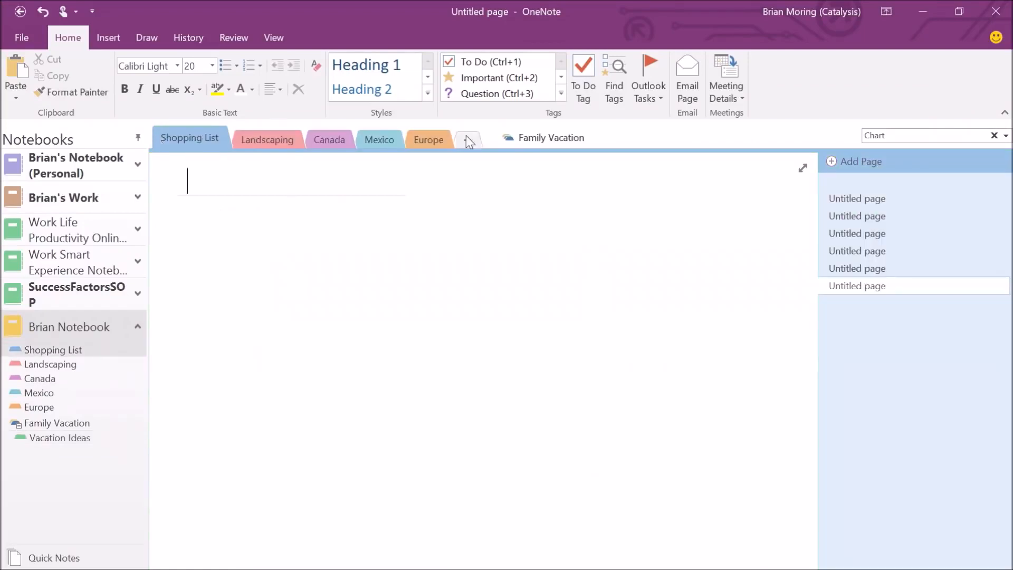
pyautogui.click(327, 138)
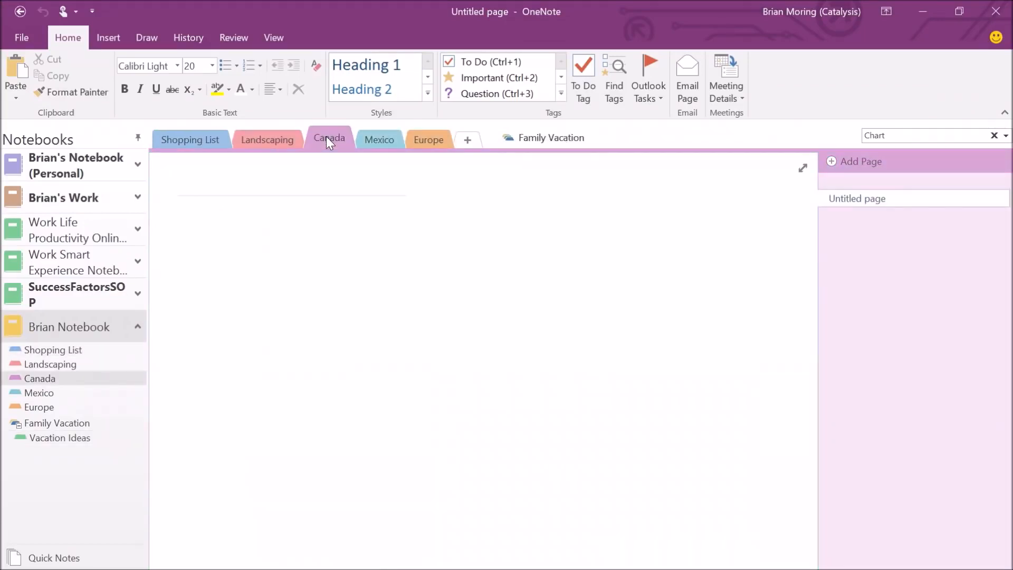
pyautogui.moveTo(326, 137); pyautogui.dragTo(536, 140)
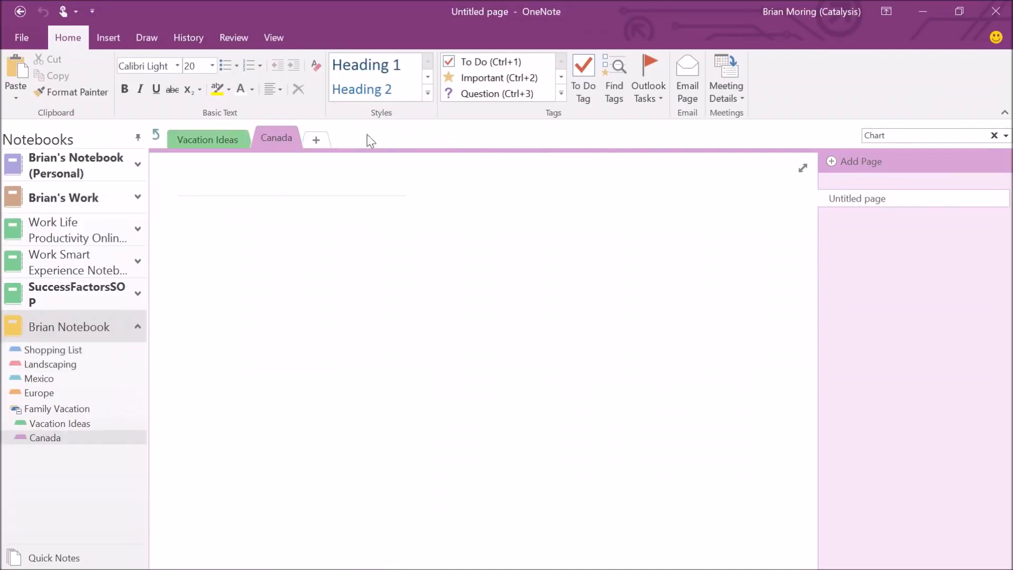
pyautogui.click(156, 135)
pyautogui.moveTo(310, 138)
pyautogui.mouseDown()
pyautogui.moveTo(383, 126)
pyautogui.moveTo(473, 135)
pyautogui.mouseUp()
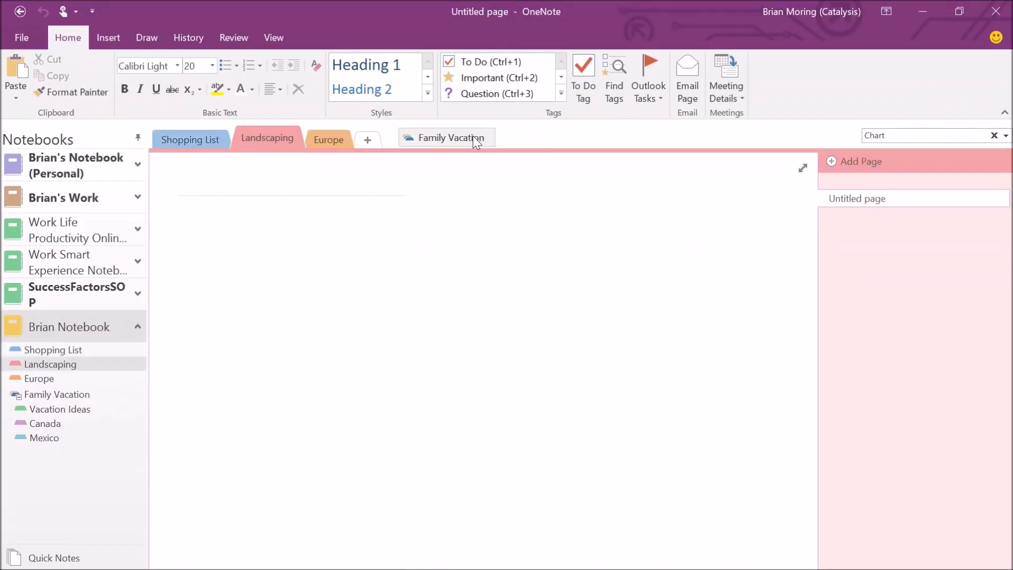
# Move the Europe section into Family Vacation as well and return to Shopping List.
pyautogui.click(204, 148)
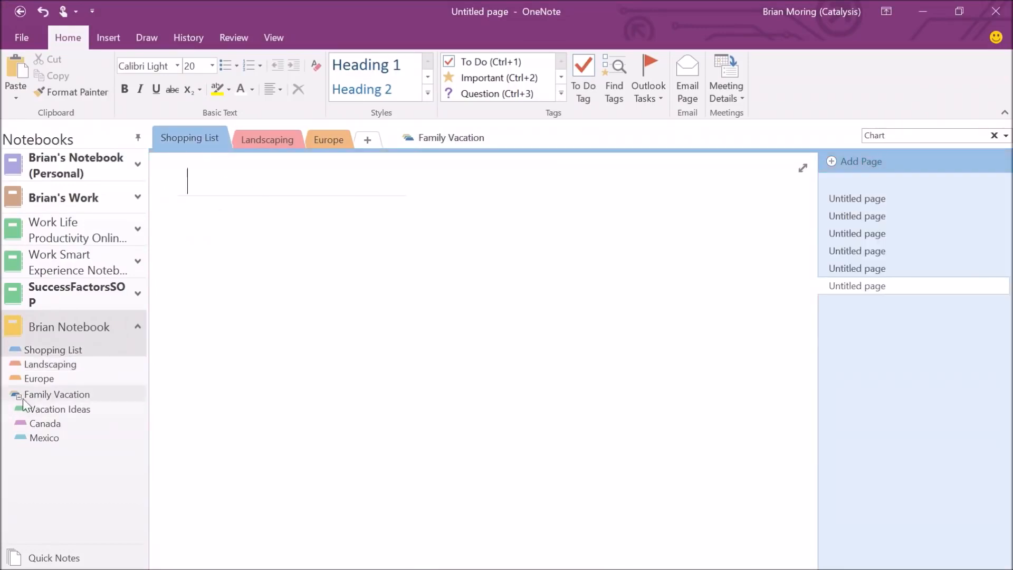
pyautogui.click(41, 379)
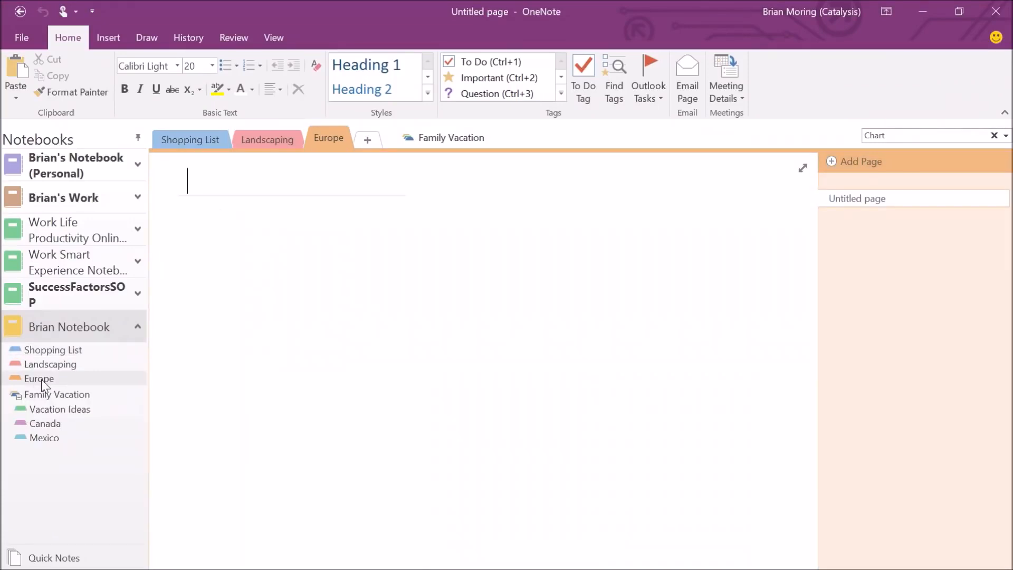
pyautogui.moveTo(40, 379); pyautogui.dragTo(39, 410)
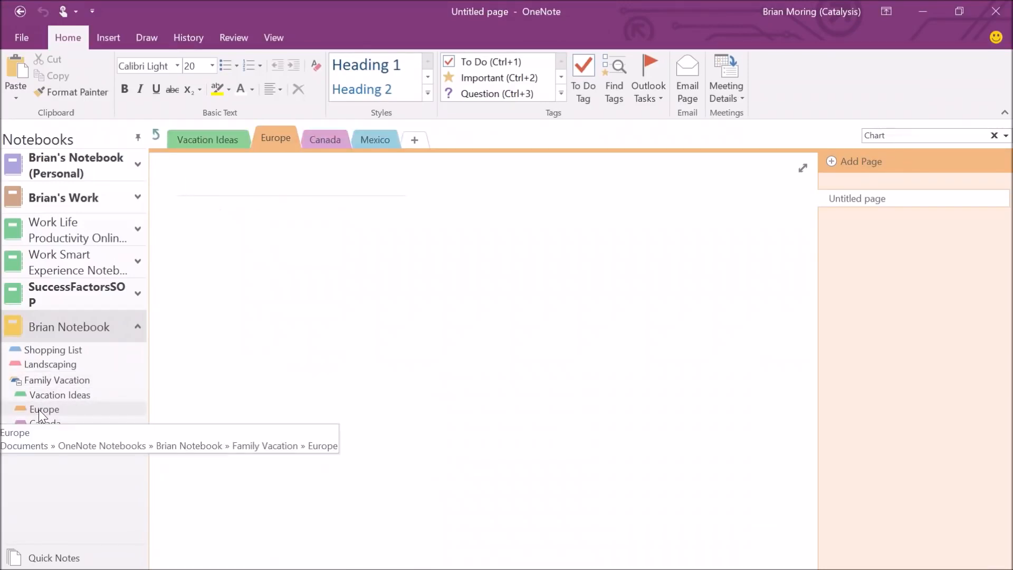
pyautogui.click(153, 136)
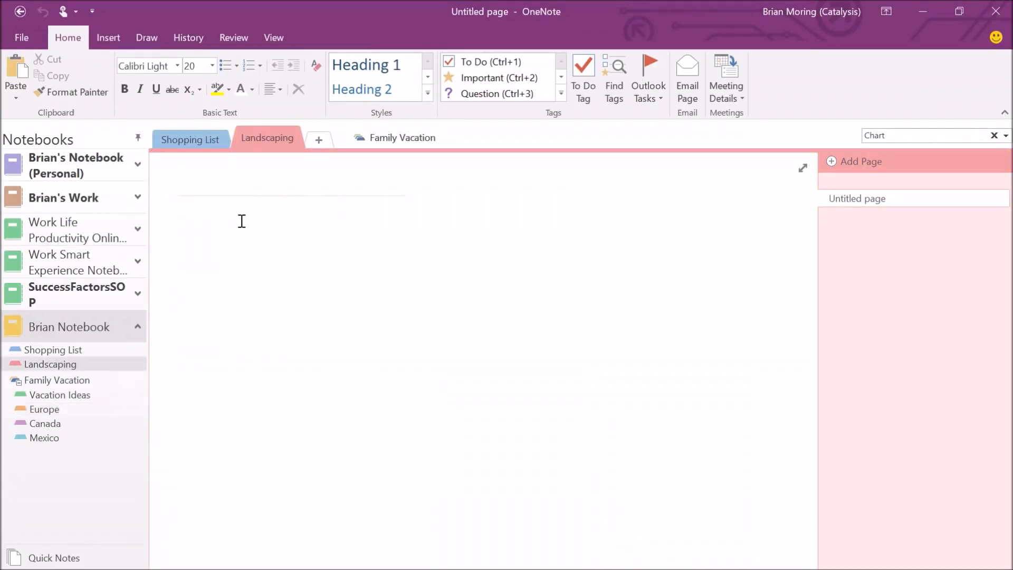
pyautogui.click(204, 140)
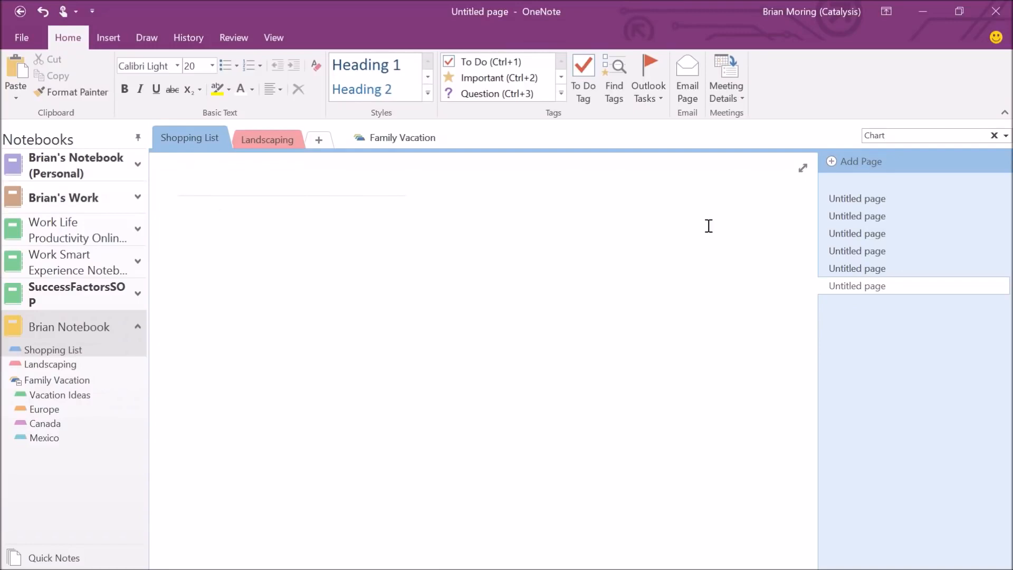
# Title the first Shopping List page 'Birthday Party Shopping List'.
pyautogui.click(866, 201)
pyautogui.click(245, 177)
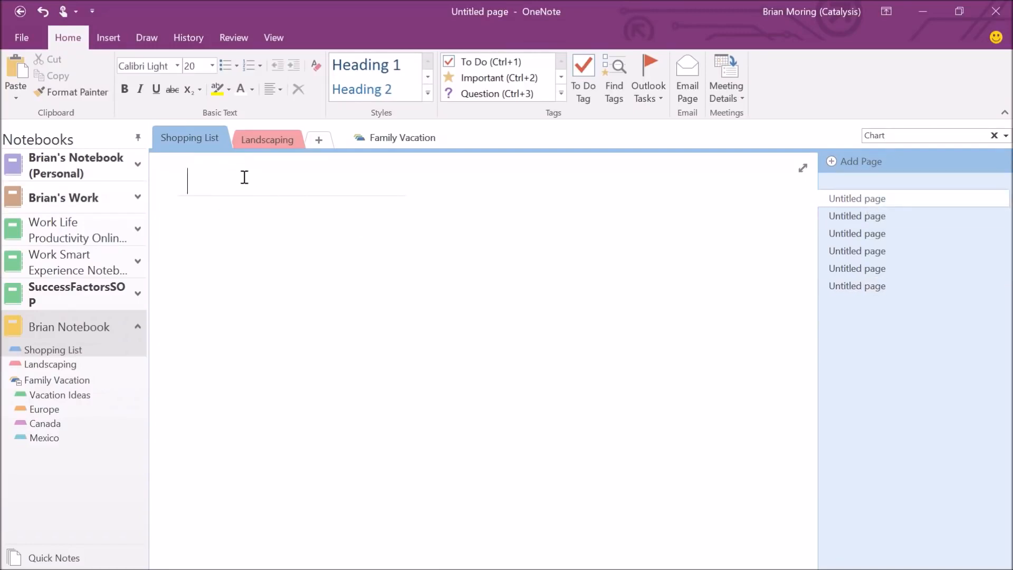
pyautogui.write('Birth')
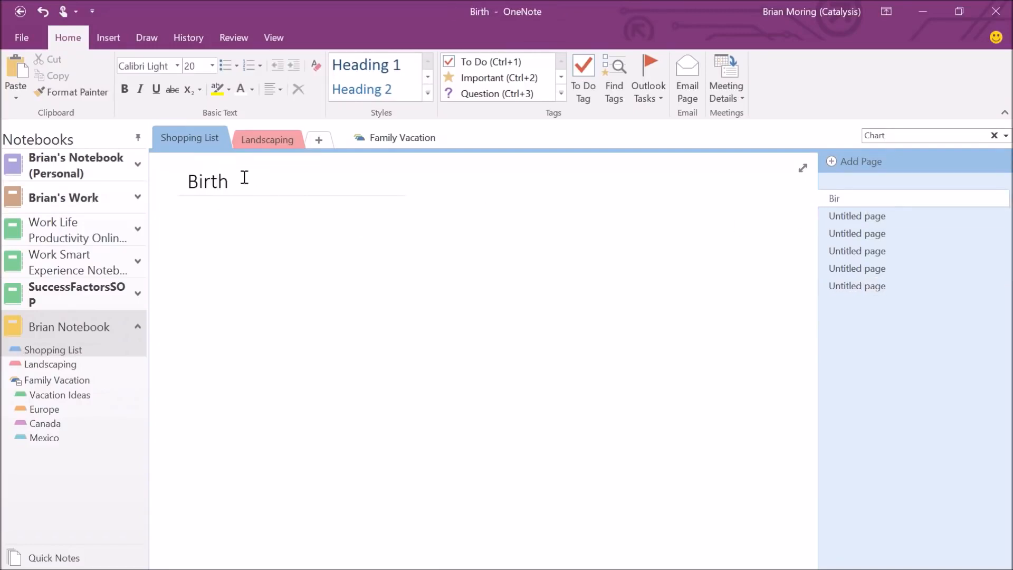
pyautogui.write('day Par ty')
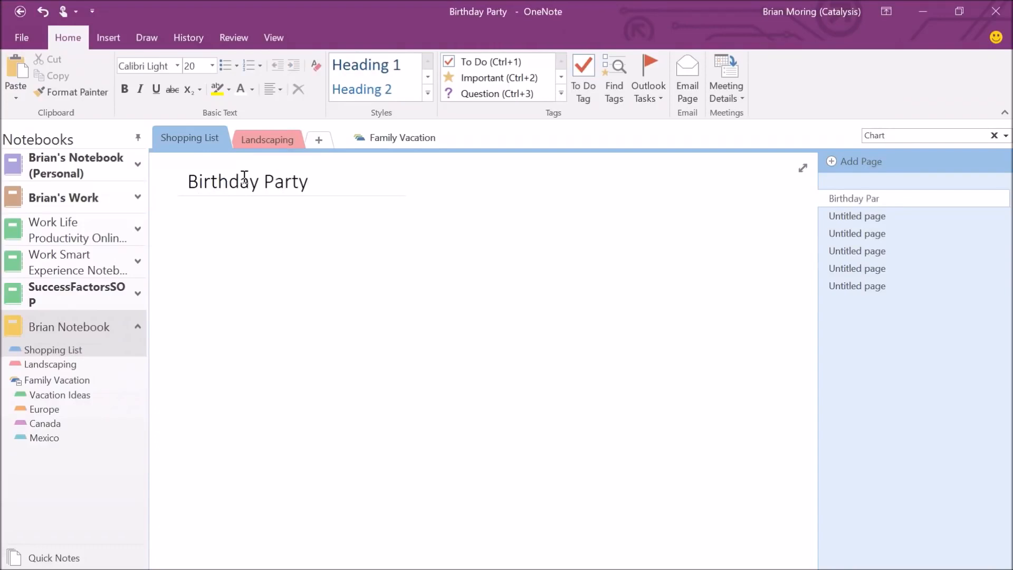
pyautogui.write(' Shopping List')
pyautogui.press('Return')
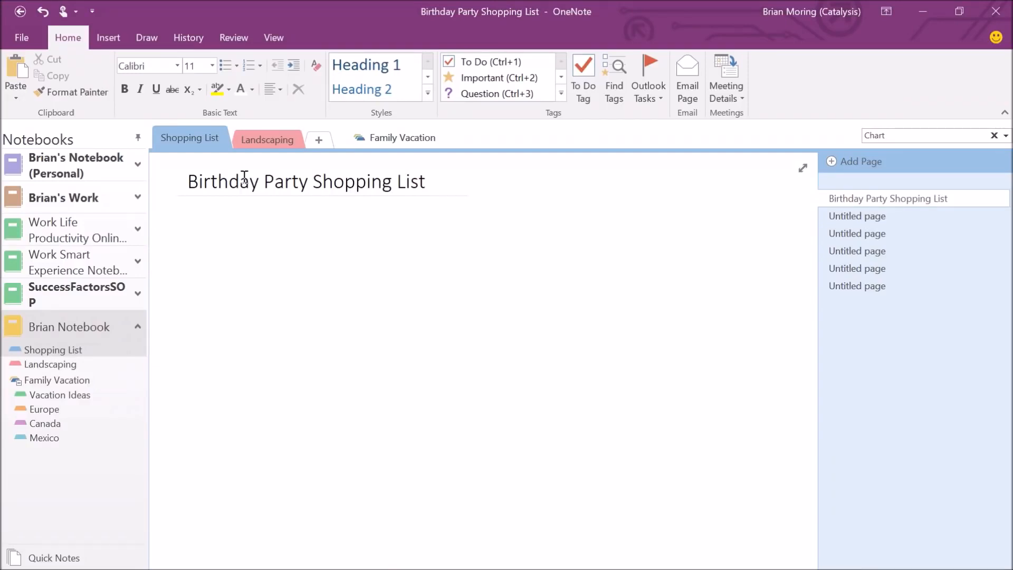
# Title the next pages 'Cake Idea', 'Food Ideas' and 'Activities'.
pyautogui.click(838, 214)
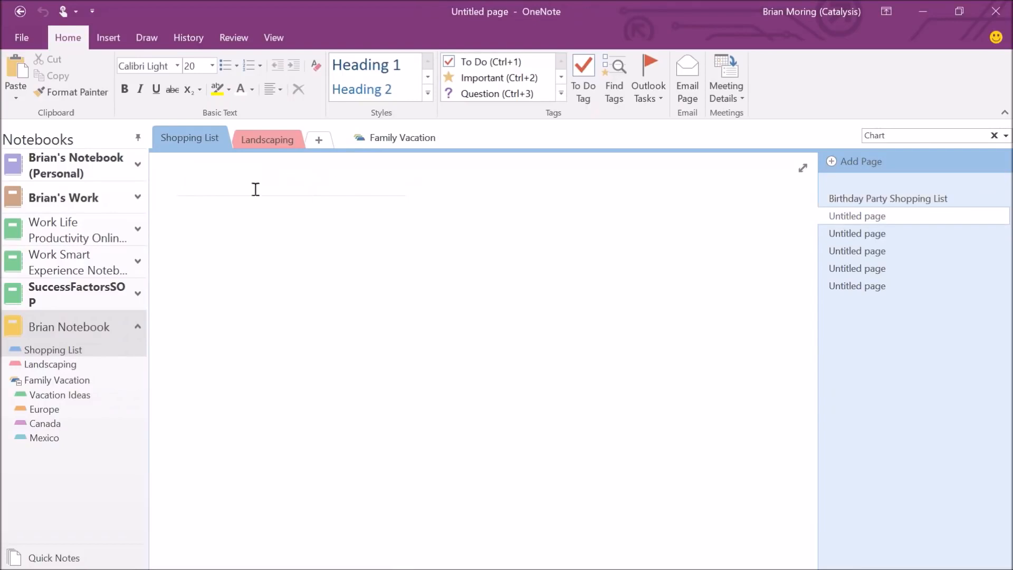
pyautogui.write('Cake Idea')
pyautogui.press('Return')
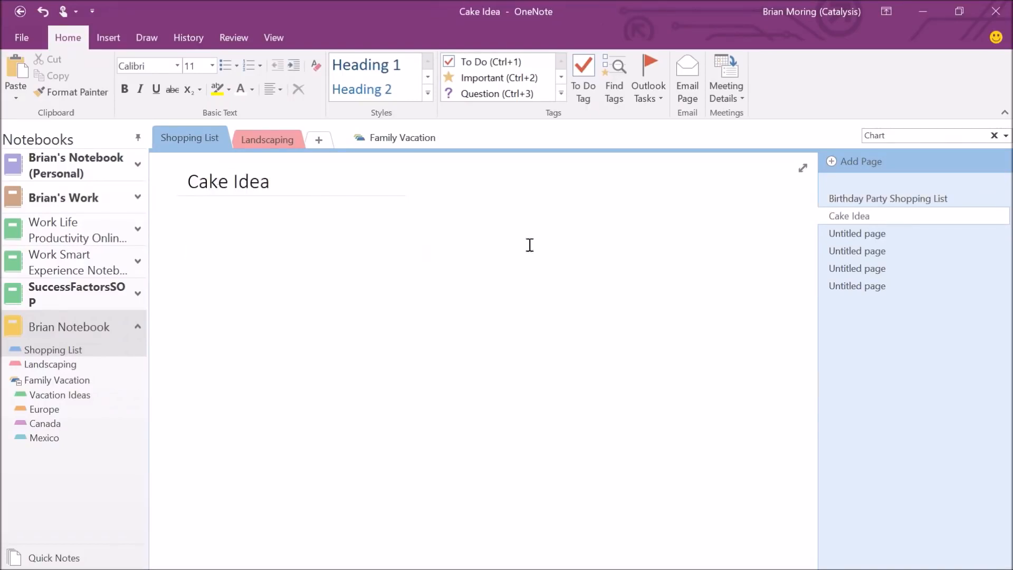
pyautogui.click(845, 232)
pyautogui.write('Food Ideas')
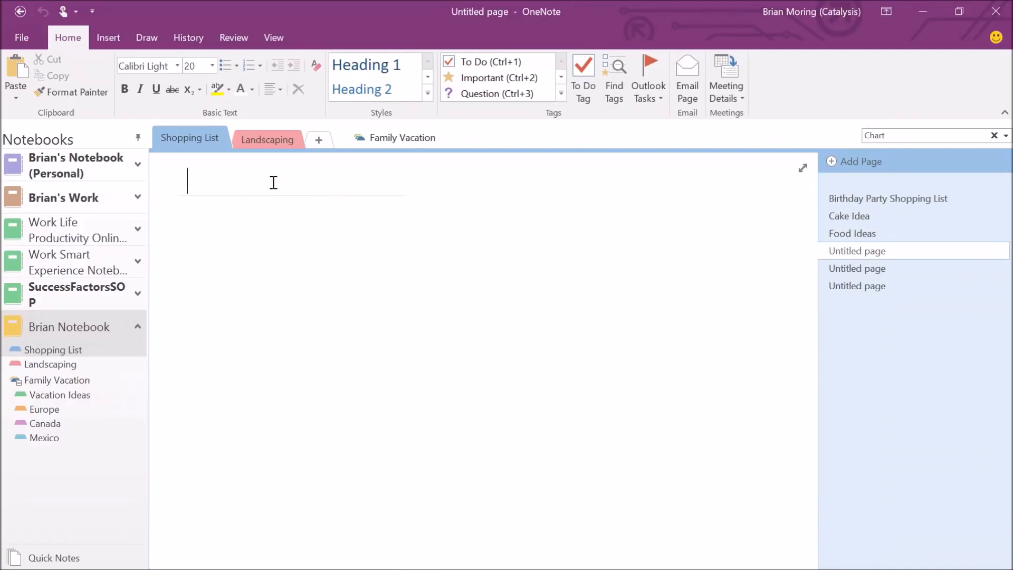
pyautogui.write('Activities')
pyautogui.press('Return')
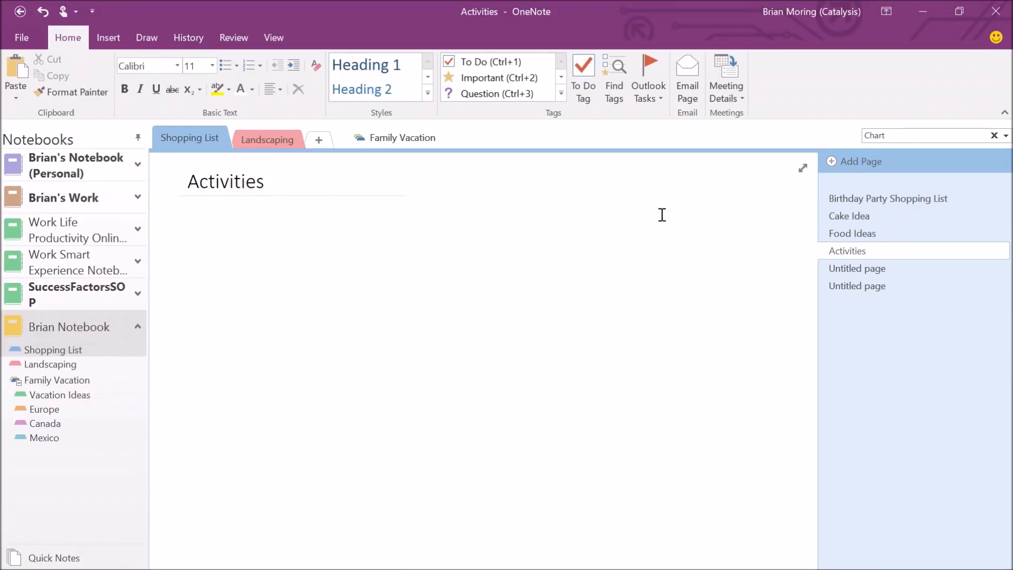
# Make Cake Idea, Food Ideas and Activities subpages of Birthday Party Shopping List.
pyautogui.rightClick(860, 218)
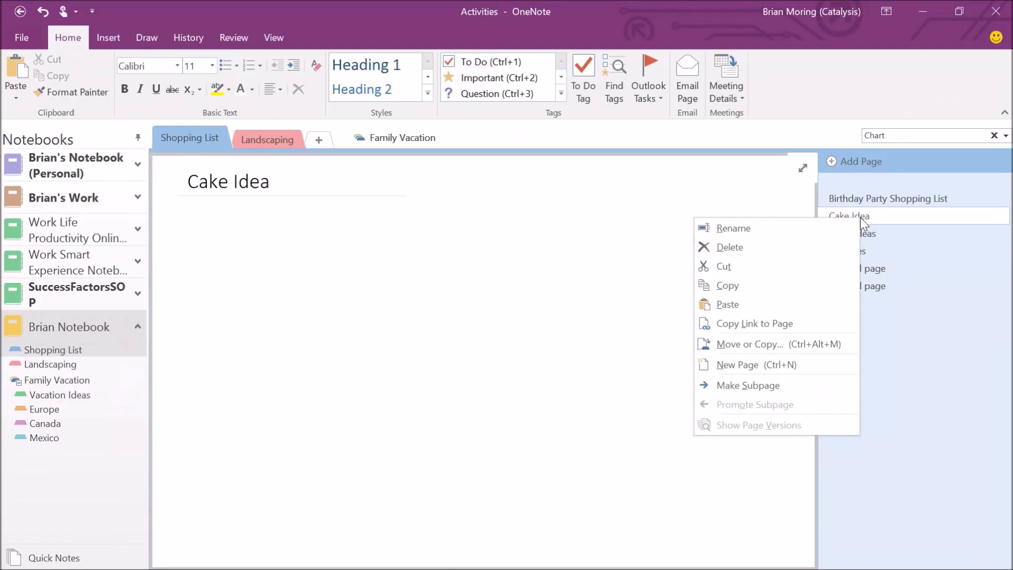
pyautogui.click(759, 384)
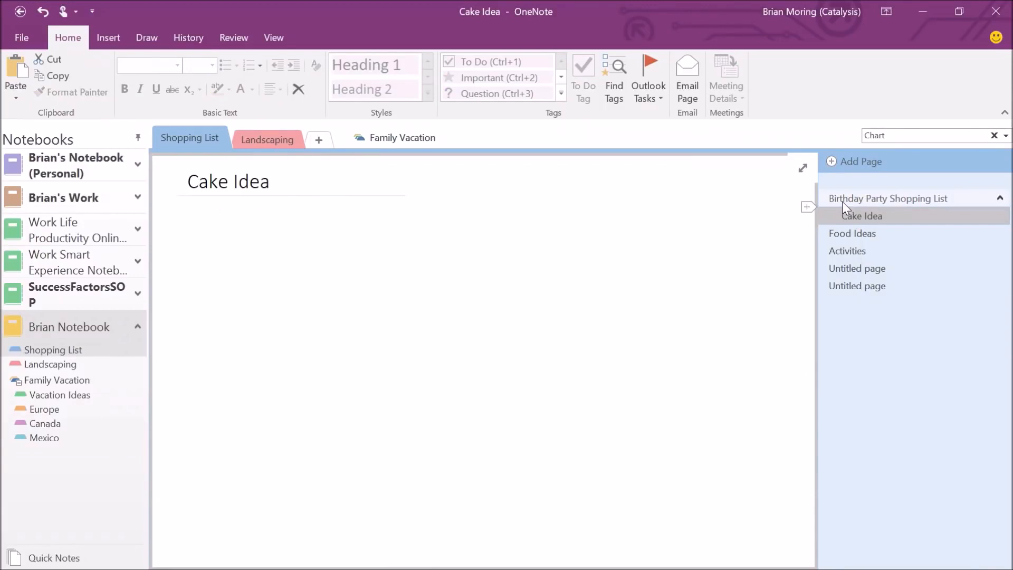
pyautogui.rightClick(844, 235)
pyautogui.click(897, 404)
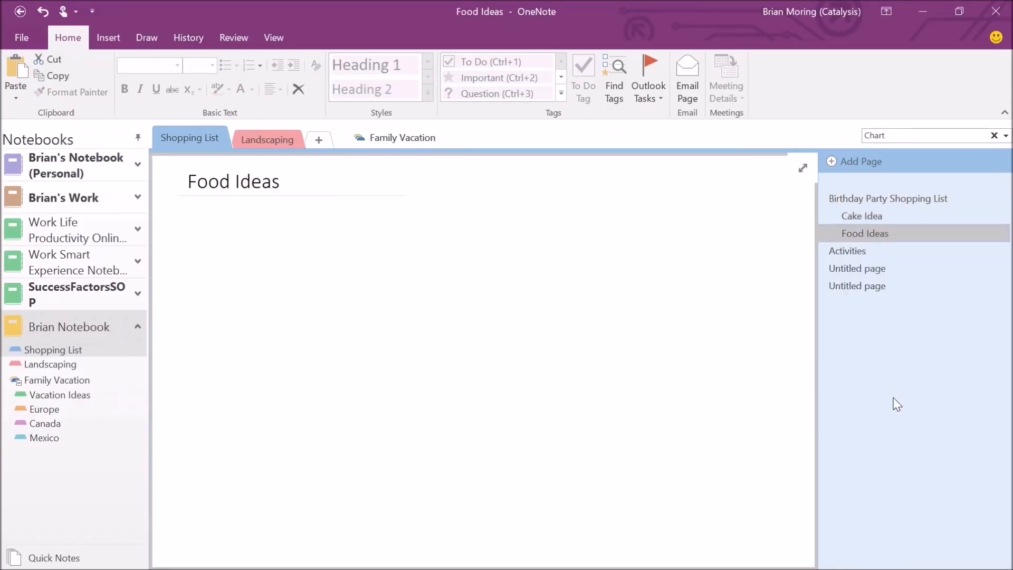
pyautogui.rightClick(852, 251)
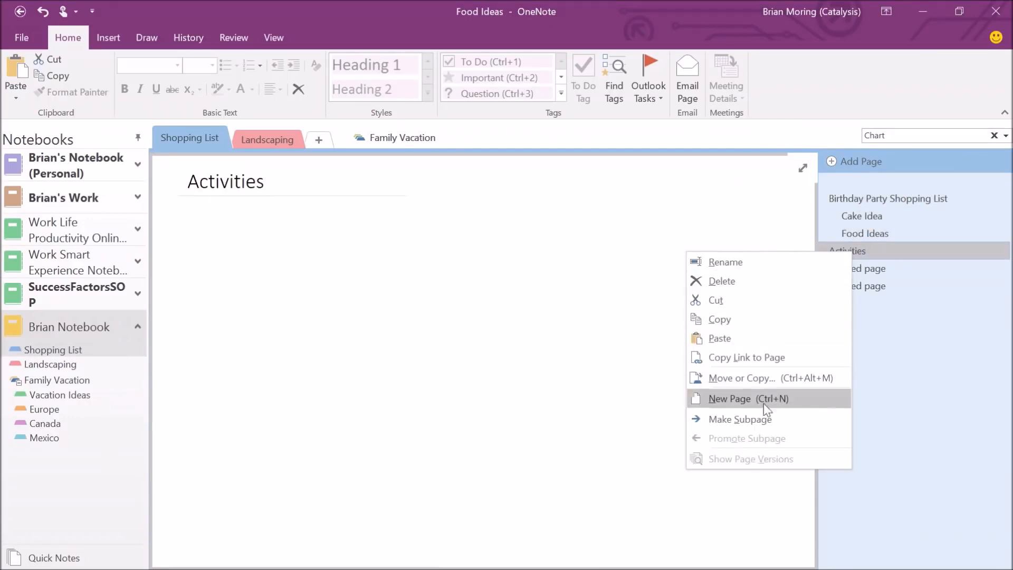
pyautogui.click(758, 419)
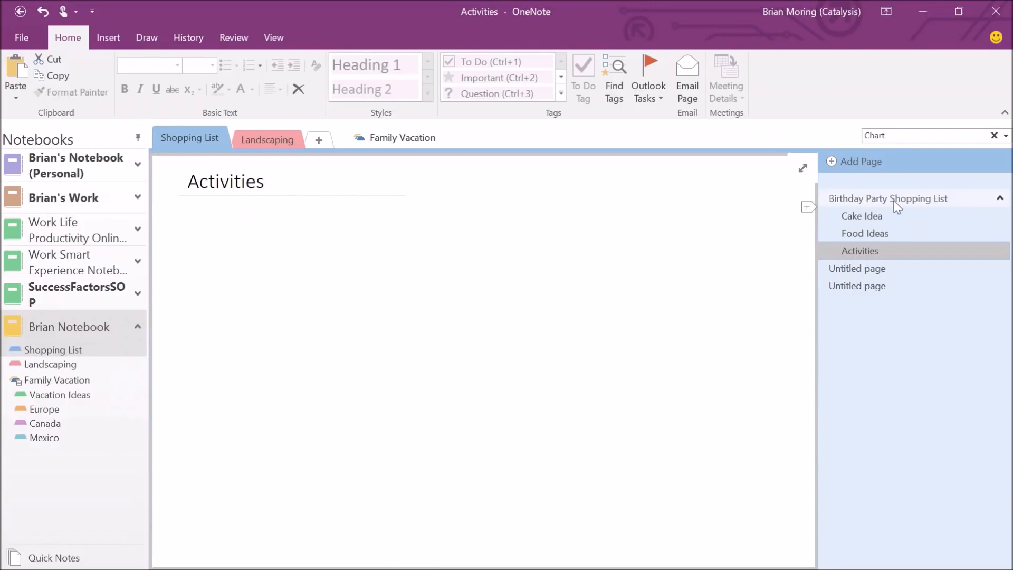
# Collapse and re-expand the Birthday Party Shopping List subpages, then open Cake Idea.
pyautogui.click(1000, 198)
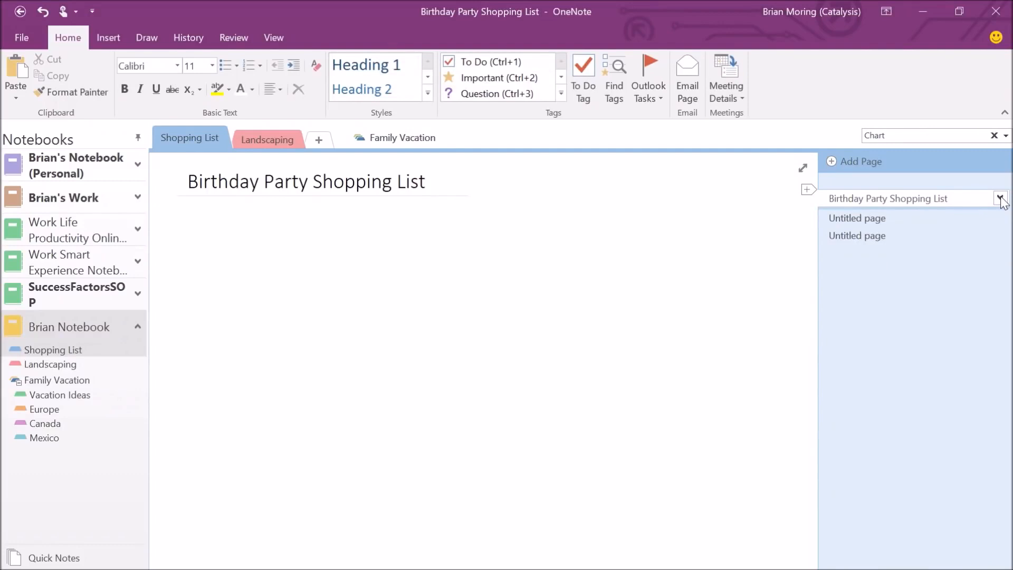
pyautogui.click(1000, 198)
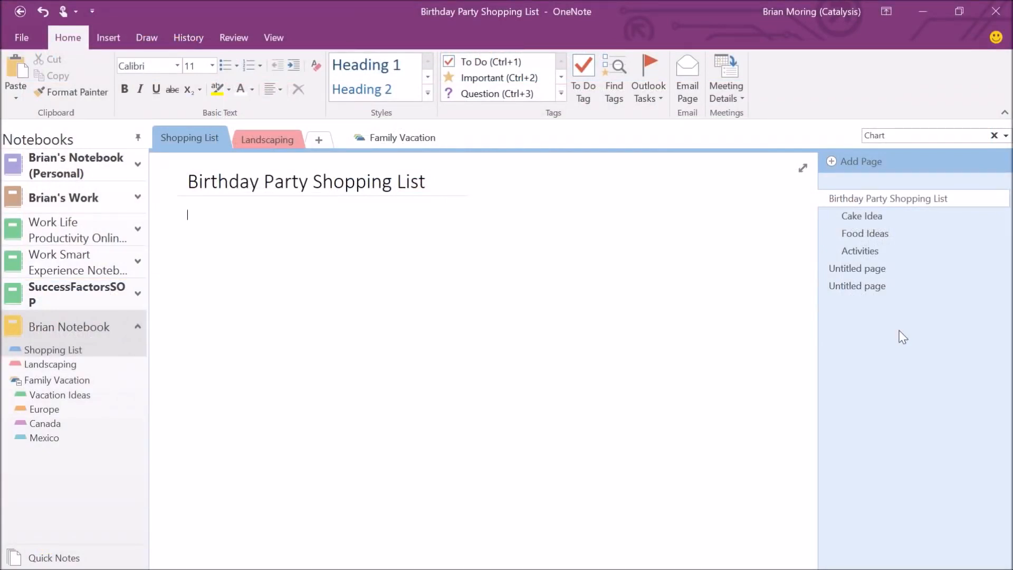
pyautogui.click(862, 217)
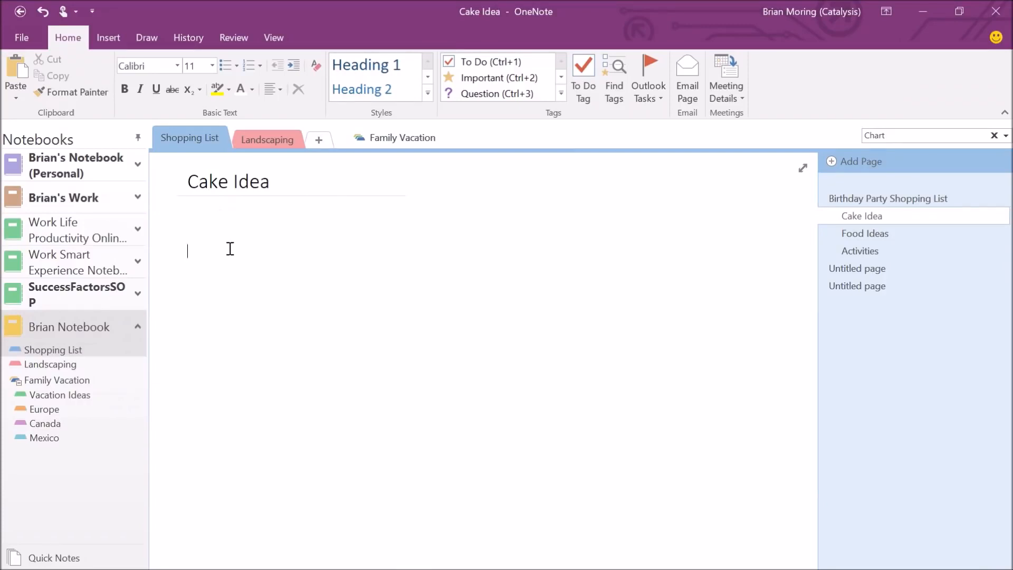
# Write Flavors with Chocolate, Vanilla cake and Sprinkles beneath it, then select the three flavours.
pyautogui.write('Flavors ')
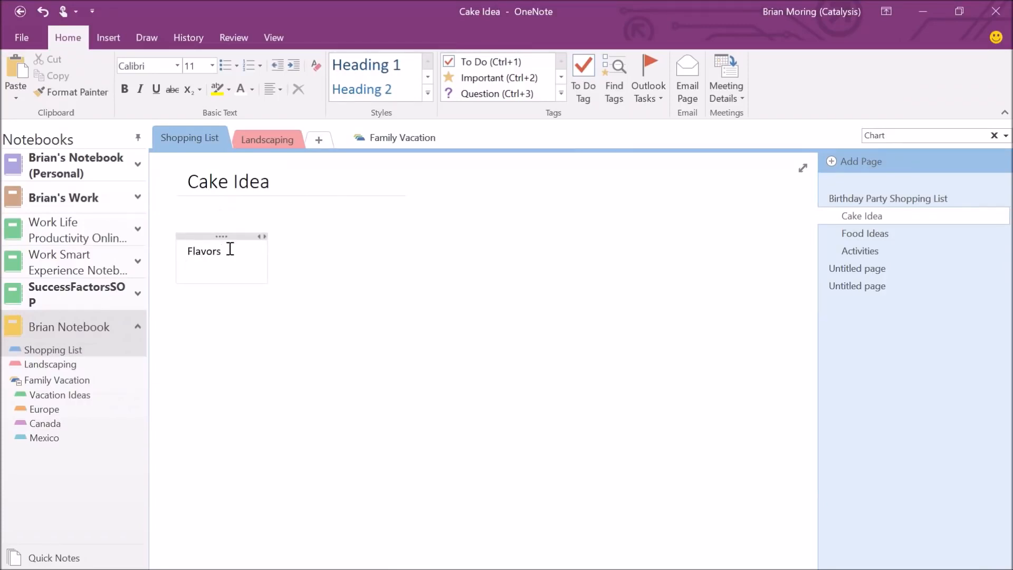
pyautogui.write('Chocolate')
pyautogui.press('Return')
pyautogui.write('Vanilla')
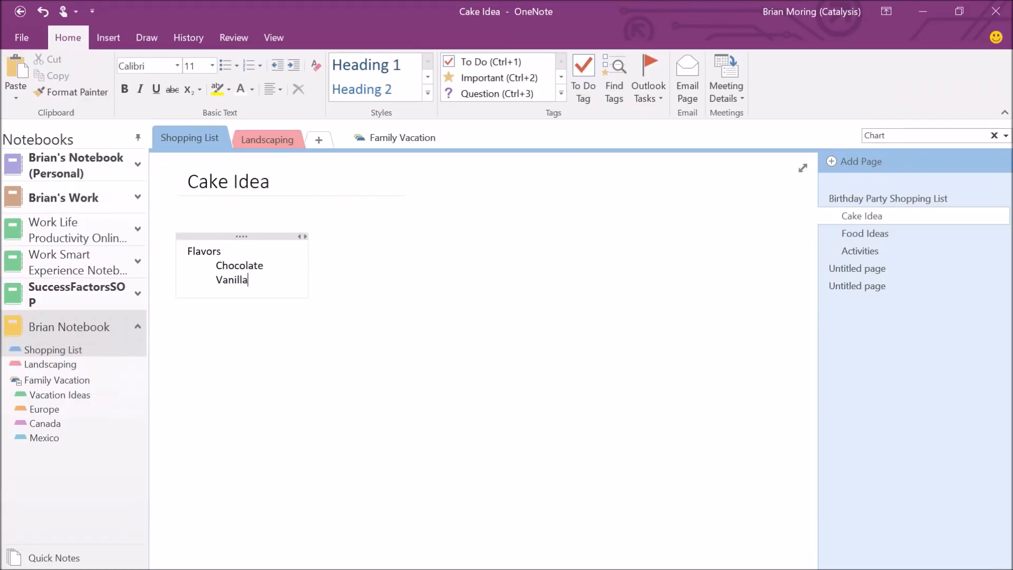
pyautogui.write(' cake')
pyautogui.press('Return')
pyautogui.write('Sprinkles')
pyautogui.press('Return')
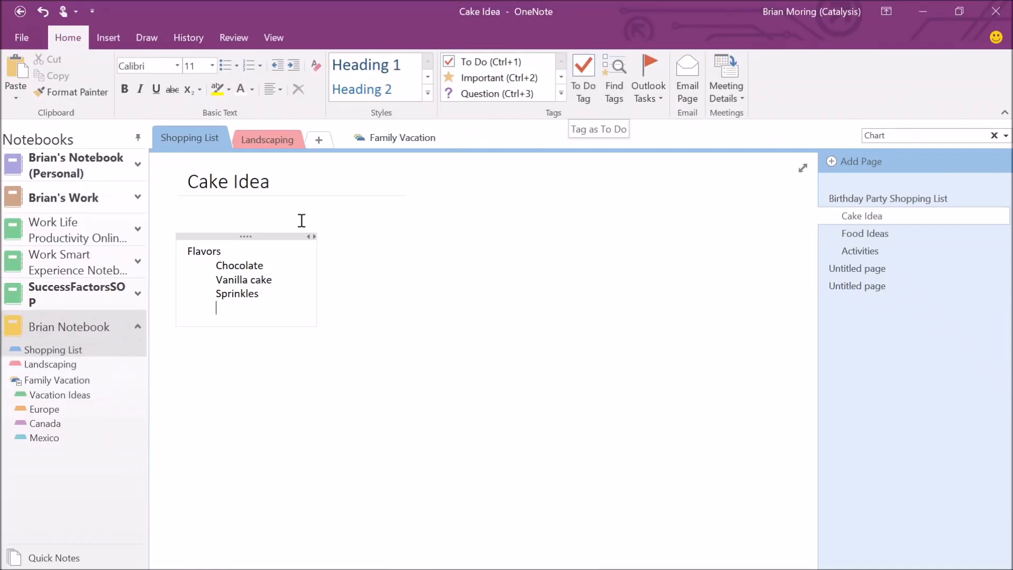
pyautogui.moveTo(213, 266); pyautogui.dragTo(237, 302)
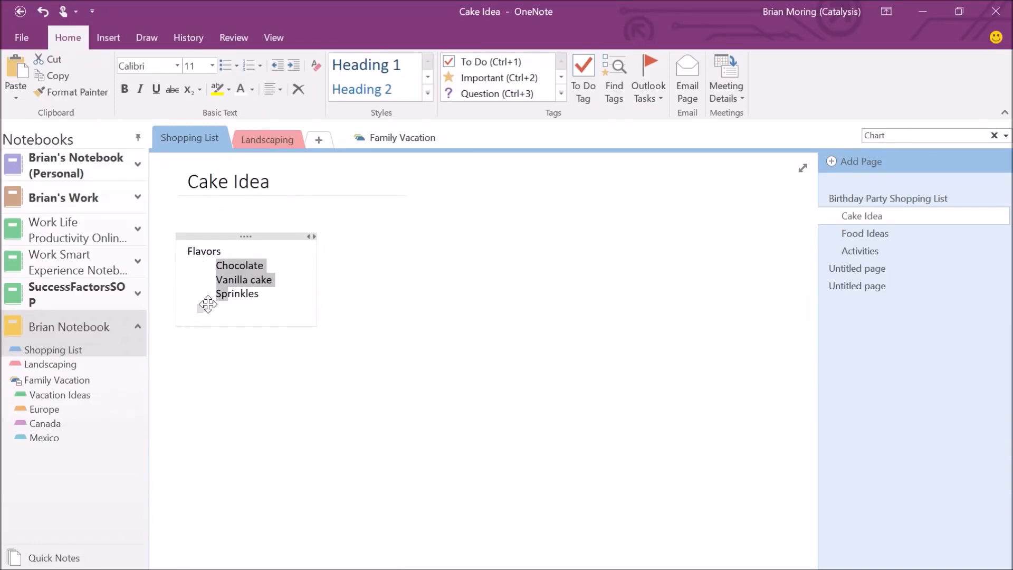
# Tag Chocolate, Vanilla cake and Sprinkles as To Do items and tick all three checkboxes.
pyautogui.click(583, 84)
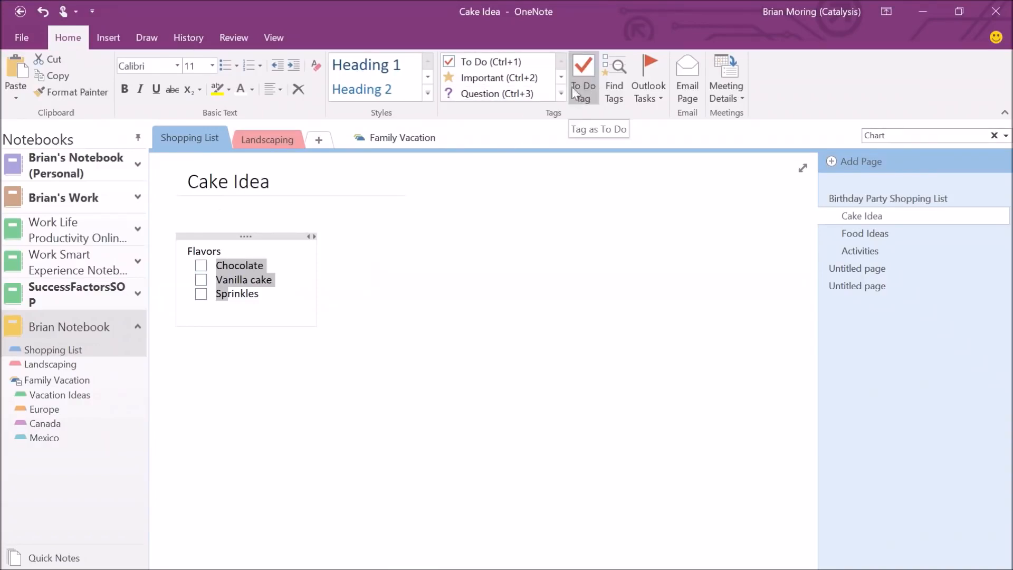
pyautogui.click(234, 294)
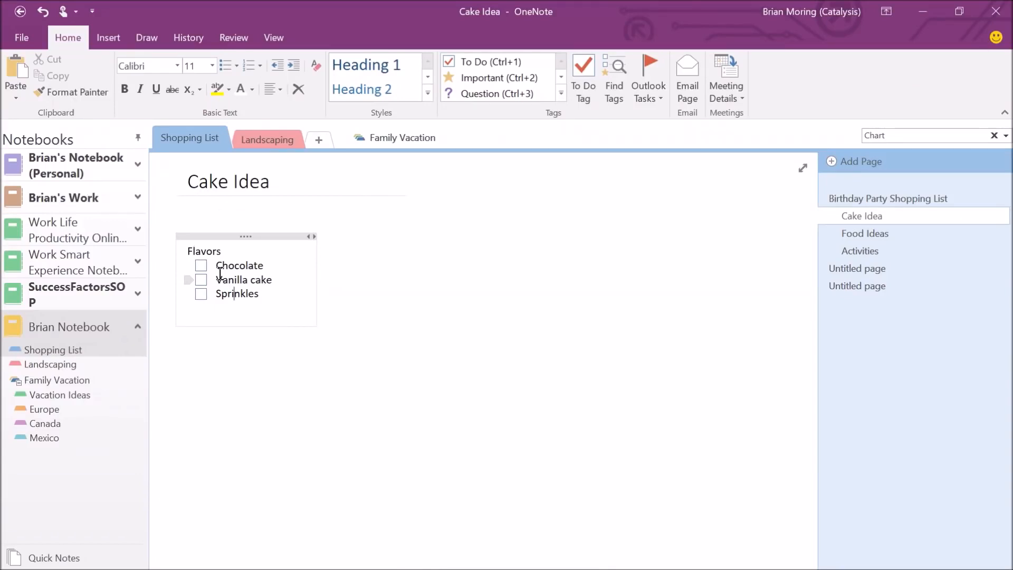
pyautogui.click(201, 266)
pyautogui.click(201, 279)
pyautogui.click(200, 293)
# On the Food Ideas page, list Pizza, Popsicles and Soda on separate lines and select them.
pyautogui.click(863, 233)
pyautogui.click(234, 251)
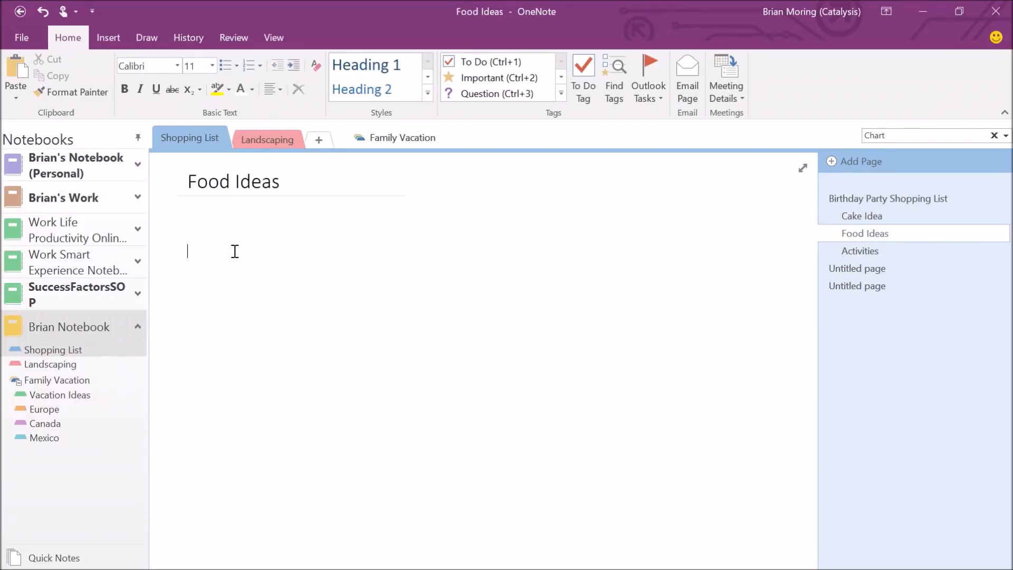
pyautogui.write('Pizza')
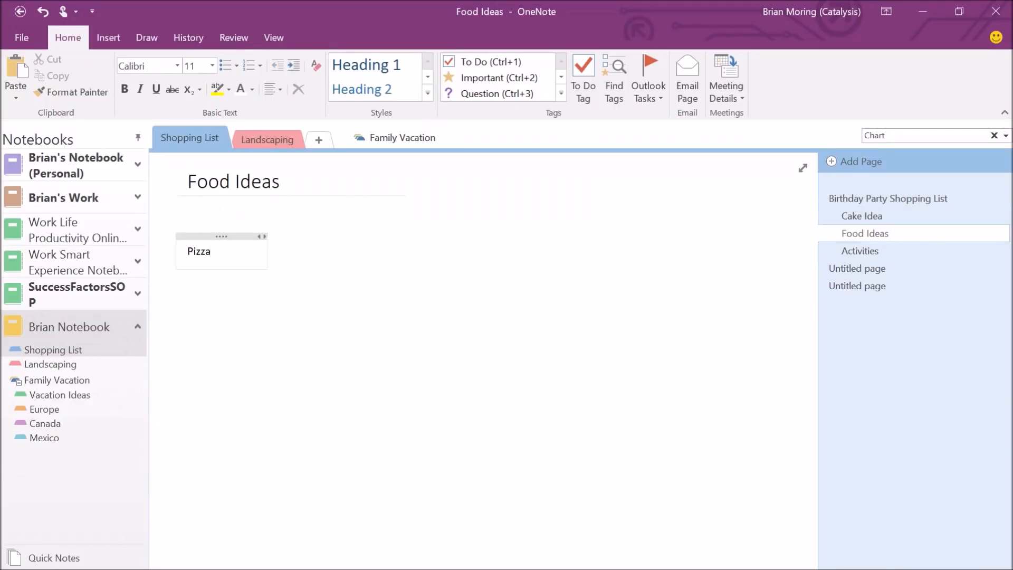
pyautogui.press('Return')
pyautogui.write('Popsicles')
pyautogui.press('Return')
pyautogui.write('So')
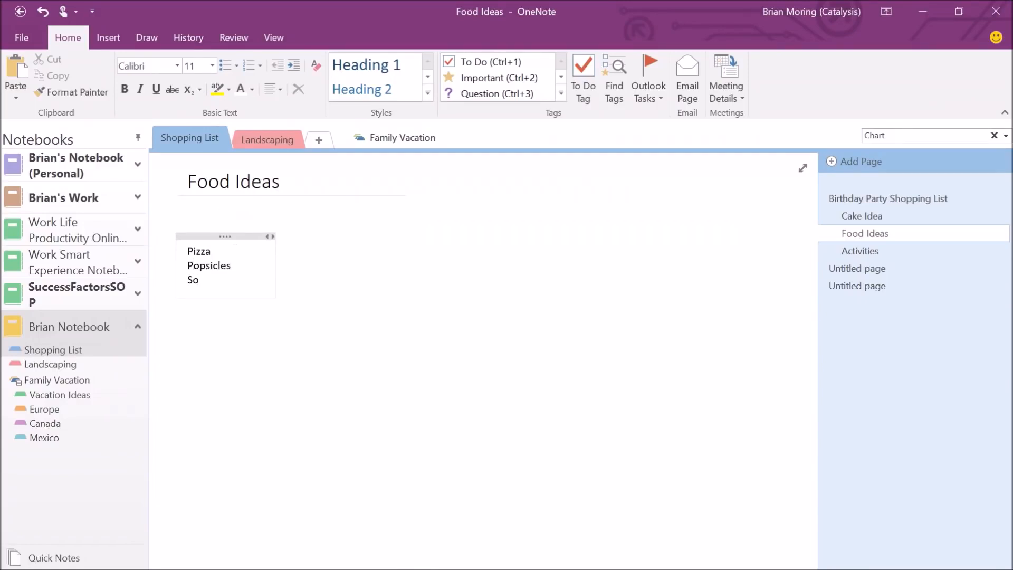
pyautogui.write('da')
pyautogui.press('Return')
pyautogui.moveTo(188, 252); pyautogui.dragTo(211, 280)
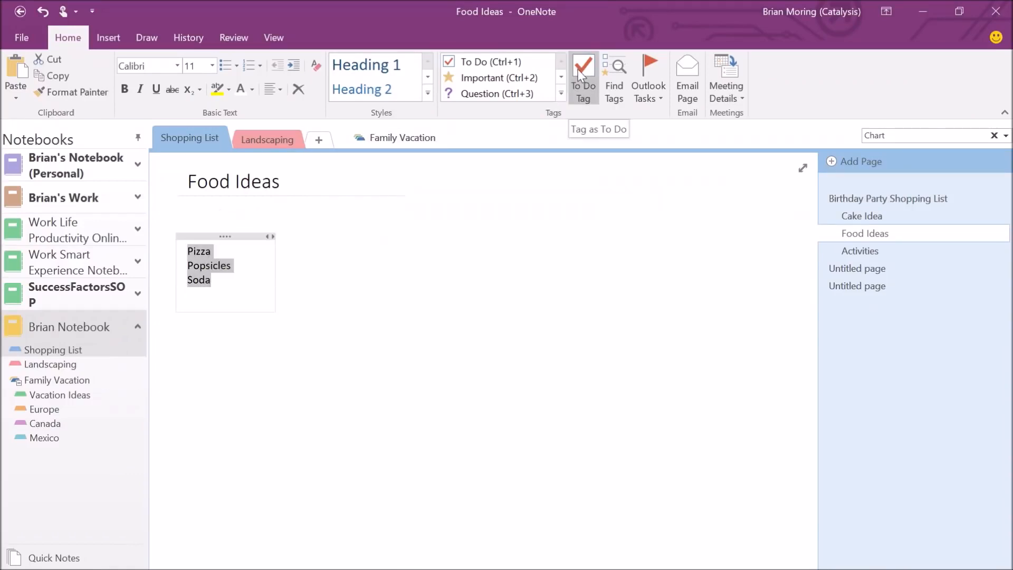
pyautogui.click(238, 288)
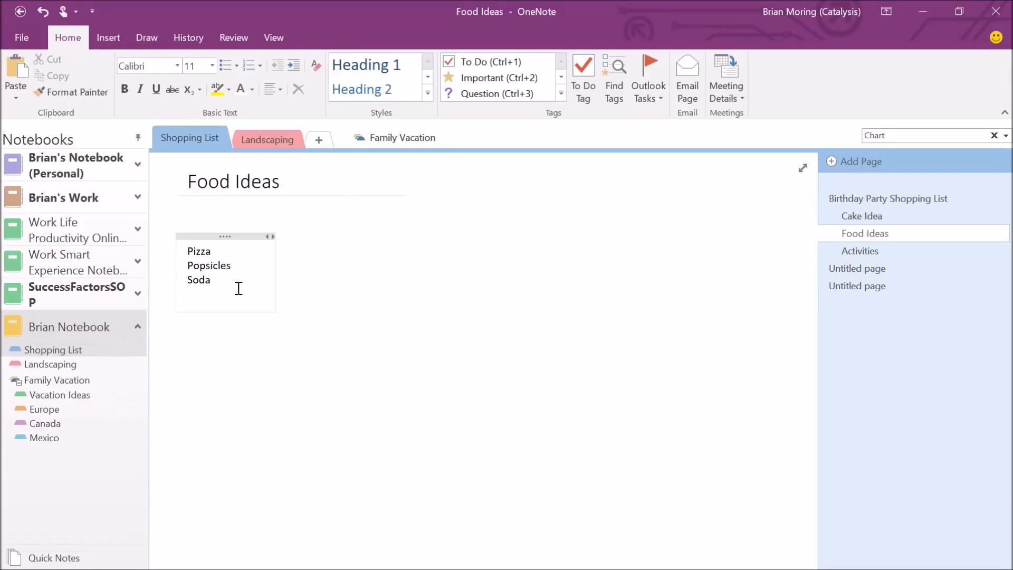
pyautogui.moveTo(189, 250); pyautogui.dragTo(196, 287)
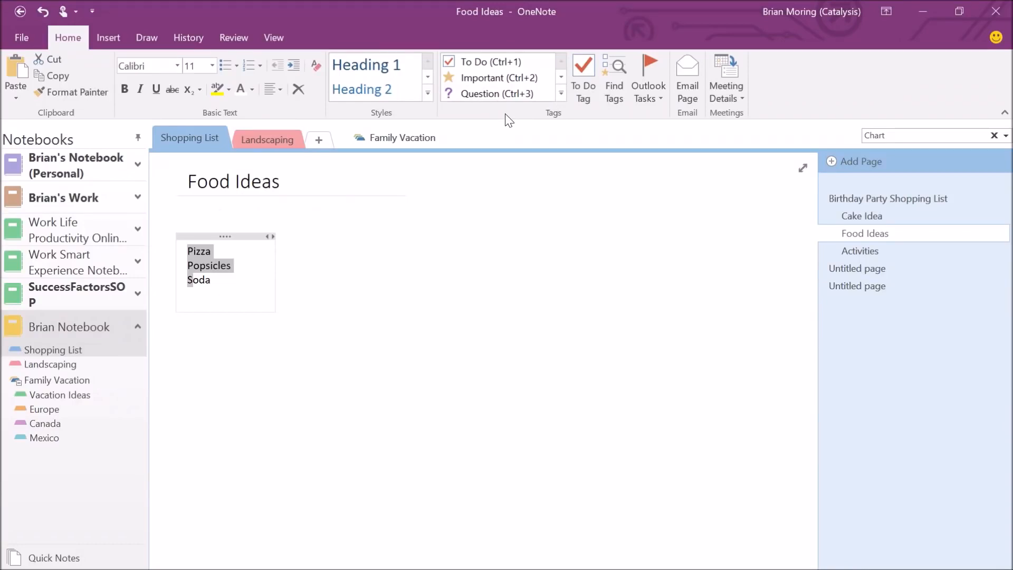
# Open Customize Tags from the expanded Home tab Tags gallery.
pyautogui.click(561, 94)
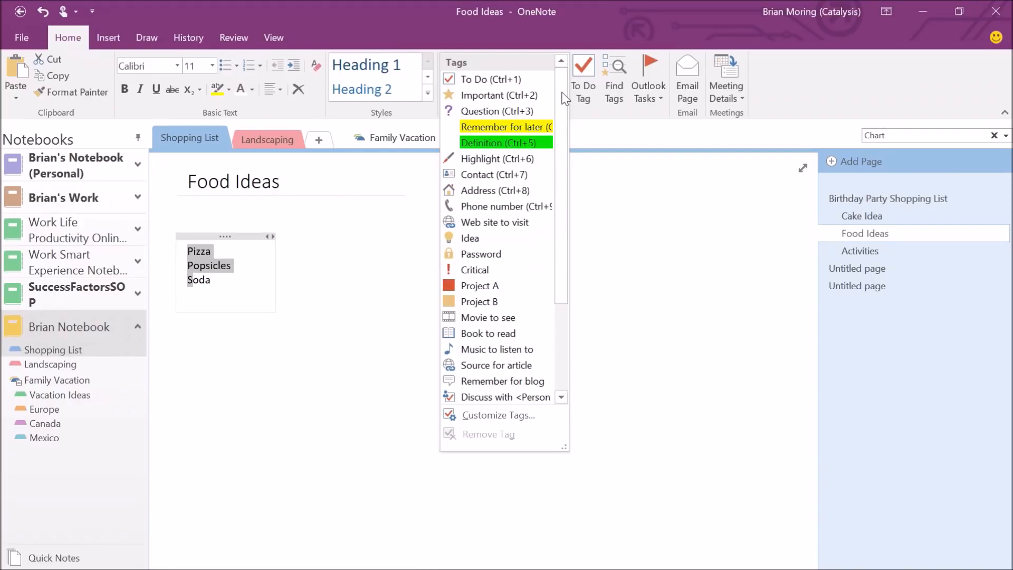
pyautogui.click(490, 415)
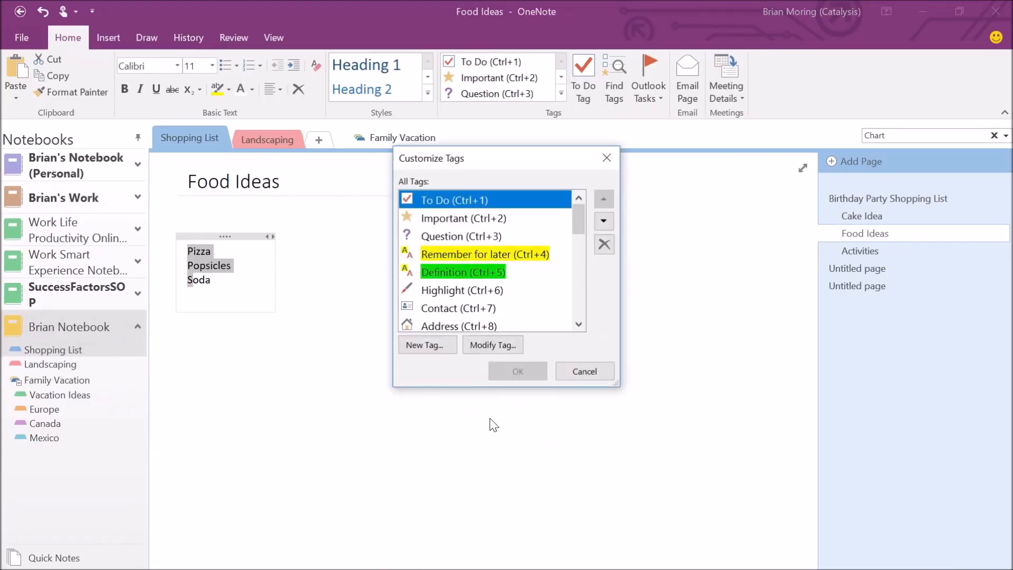
# Create a new tag named '#' plus the user's name and 'Action', with a blue star check box symbol.
pyautogui.click(429, 346)
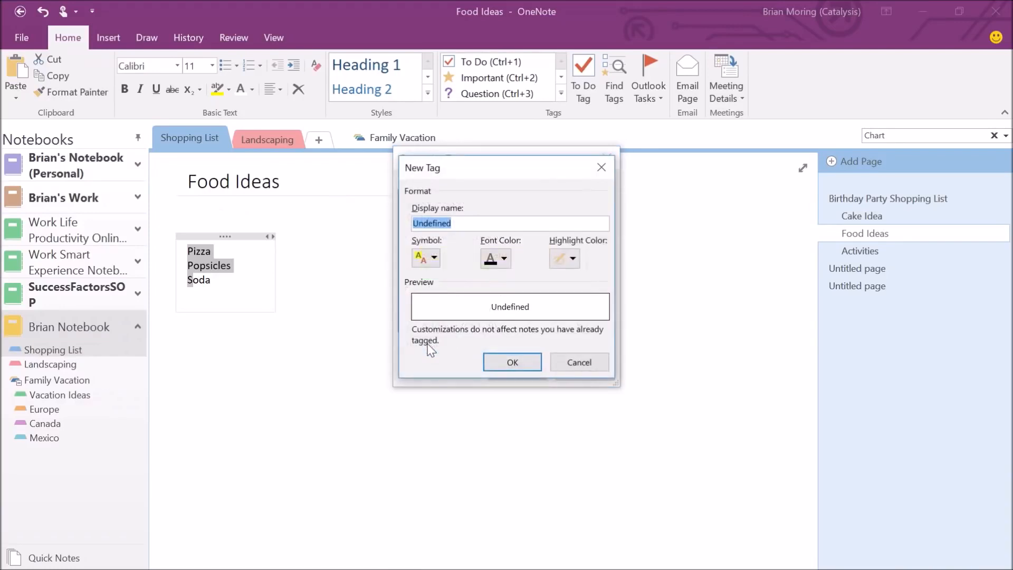
pyautogui.write('Br')
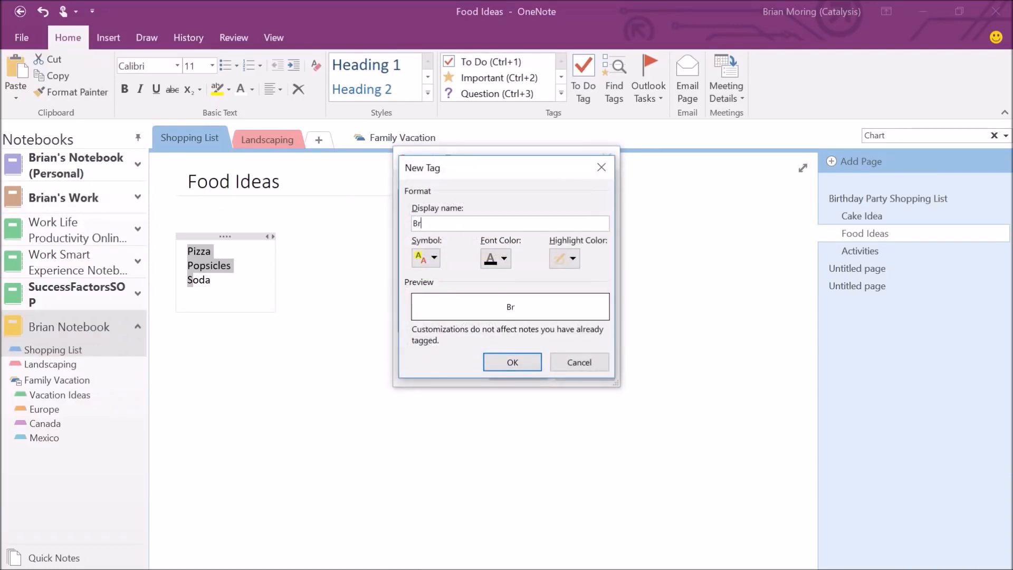
pyautogui.write('ian Action')
pyautogui.write('#')
pyautogui.click(478, 223)
pyautogui.click(435, 258)
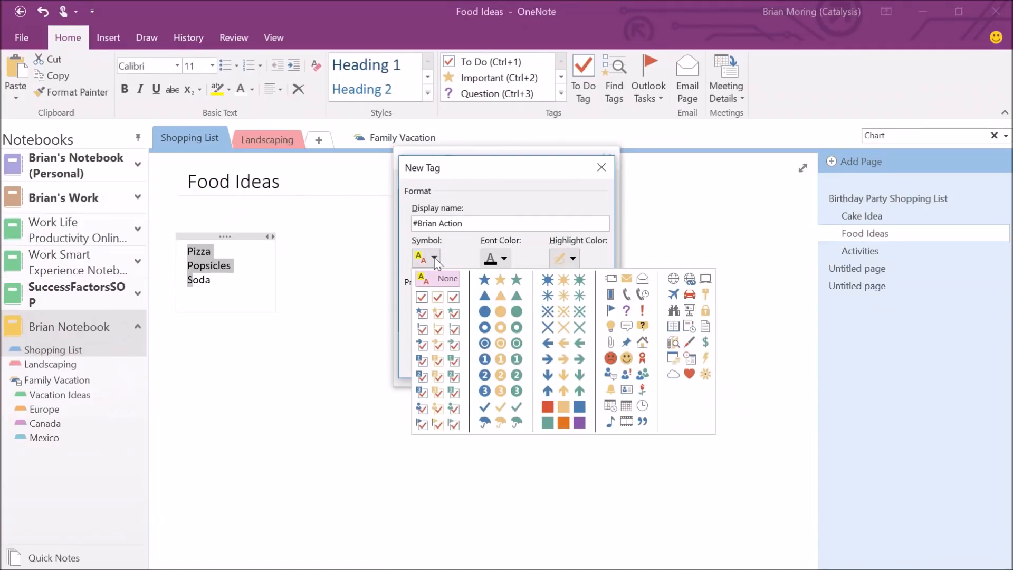
pyautogui.click(421, 315)
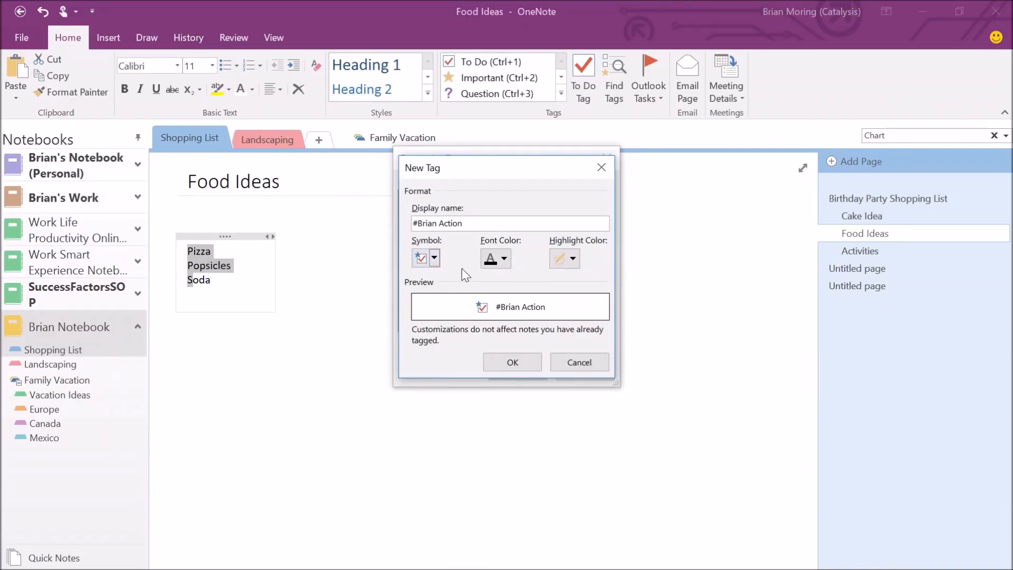
# Give the new tag a bright green highlight and confirm both tag dialogs.
pyautogui.click(573, 259)
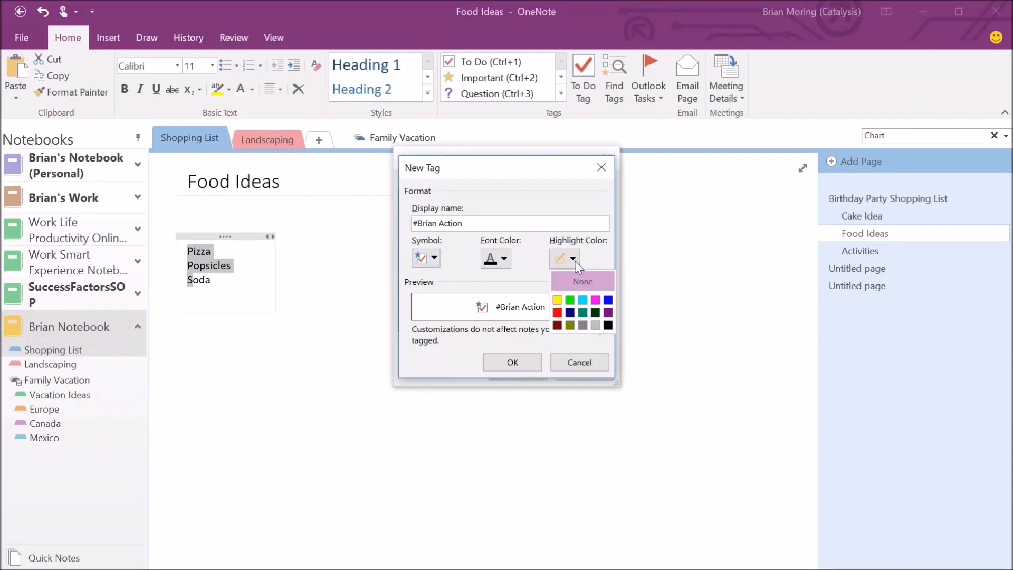
pyautogui.click(571, 300)
pyautogui.click(514, 363)
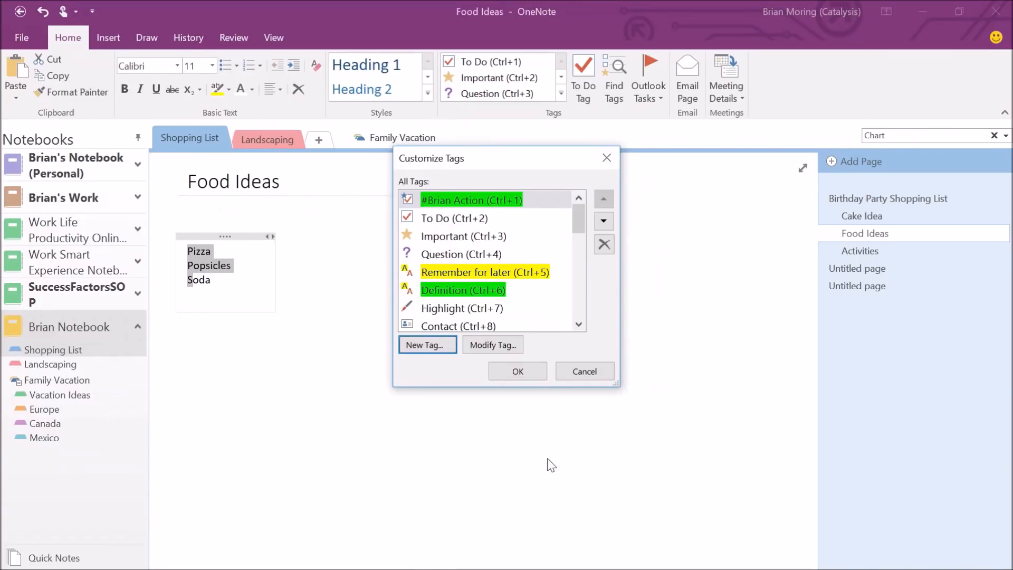
pyautogui.click(503, 374)
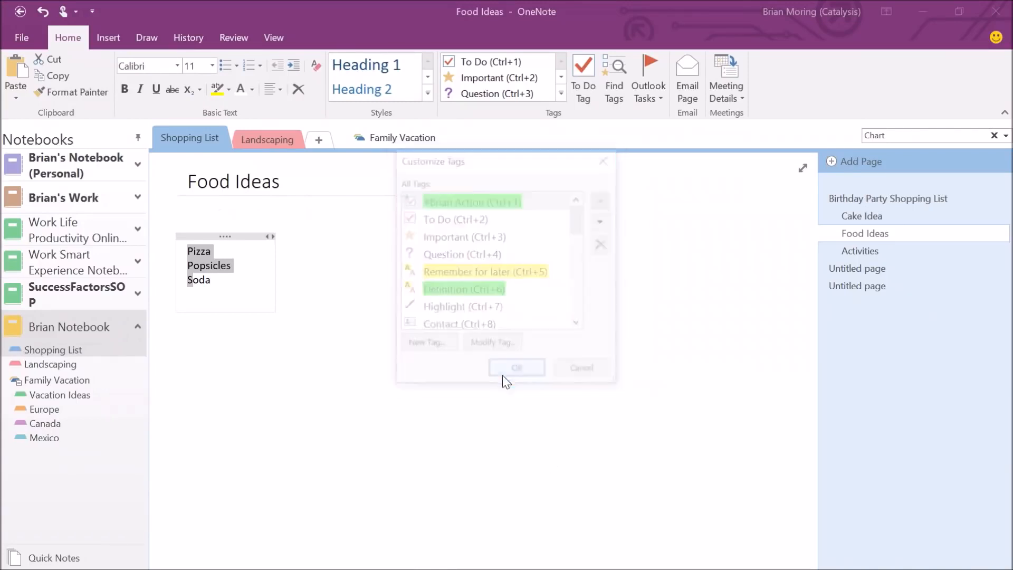
pyautogui.click(236, 268)
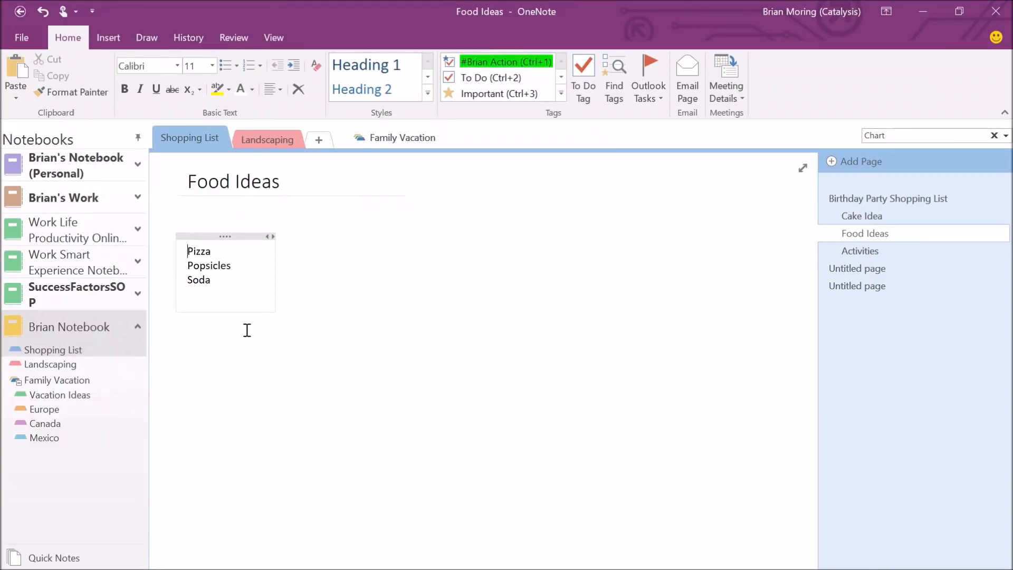
# Apply the green action tag to Pizza, Popsicles and Soda with Ctrl+1.
pyautogui.hotkey('ctrl', '1')
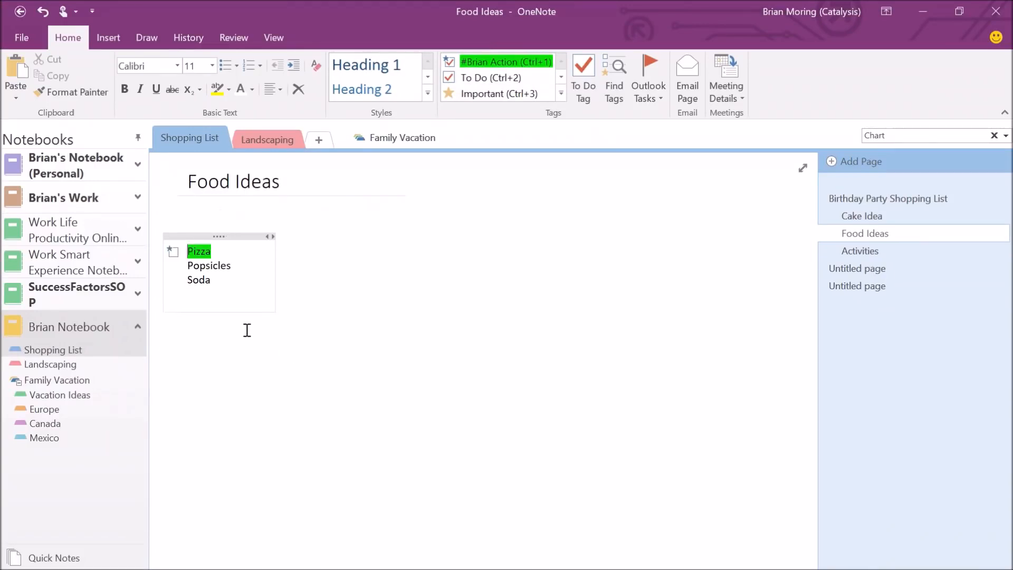
pyautogui.click(231, 267)
pyautogui.hotkey('ctrl', '1')
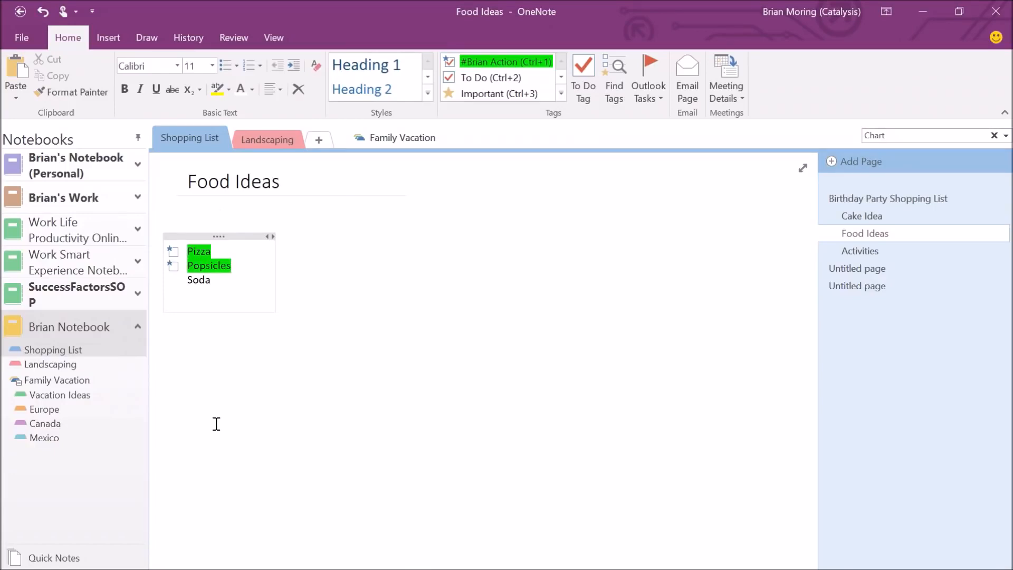
pyautogui.click(212, 282)
pyautogui.hotkey('ctrl', '1')
pyautogui.click(845, 216)
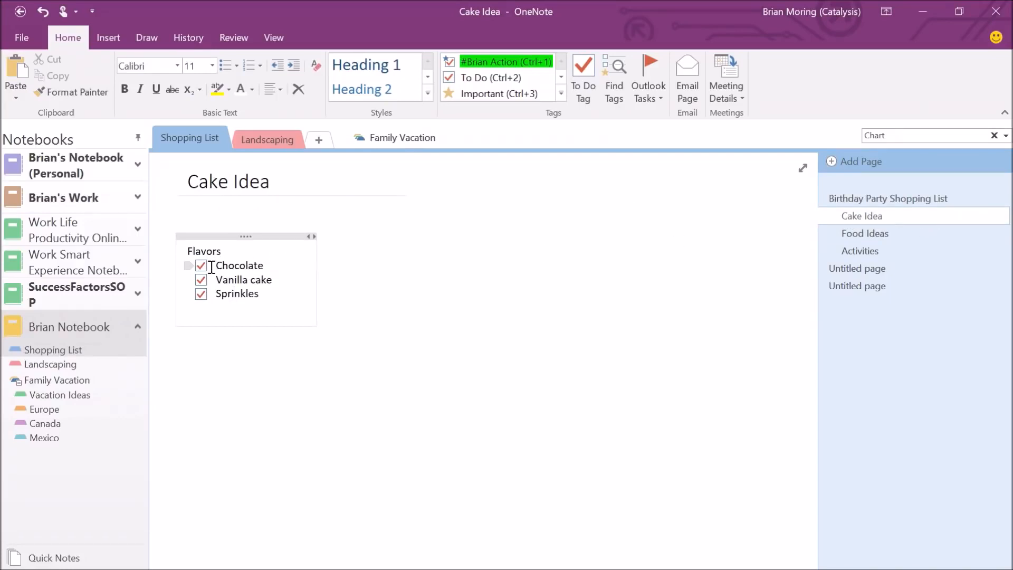
# Select Chocolate, Vanilla cake and Sprinkles and apply the green action tag with Ctrl+1.
pyautogui.moveTo(211, 268); pyautogui.dragTo(222, 296)
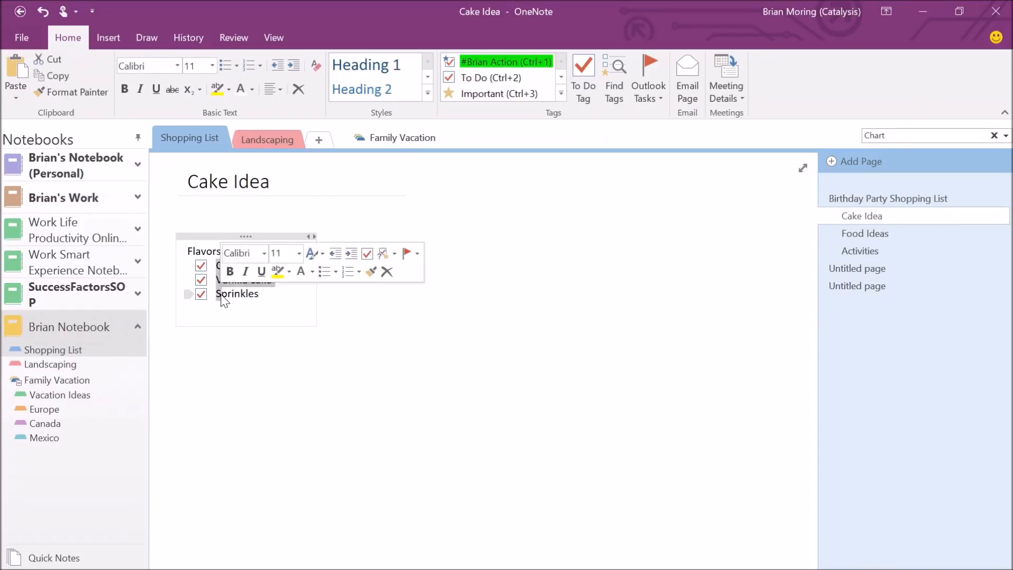
pyautogui.hotkey('ctrl', '1')
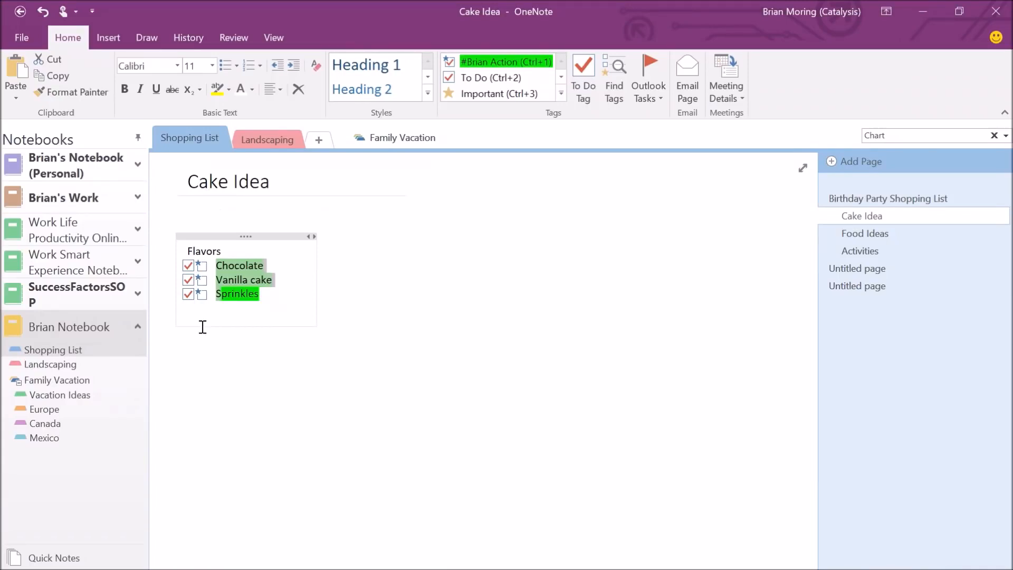
# On the Activities page, type Games and tag it with the green action tag.
pyautogui.click(851, 252)
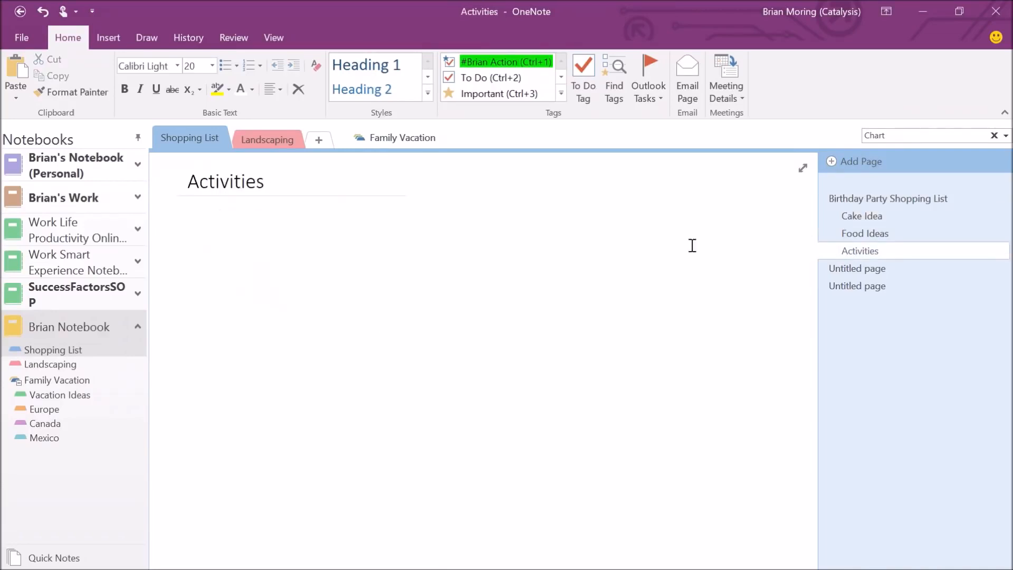
pyautogui.click(225, 249)
pyautogui.write('Games')
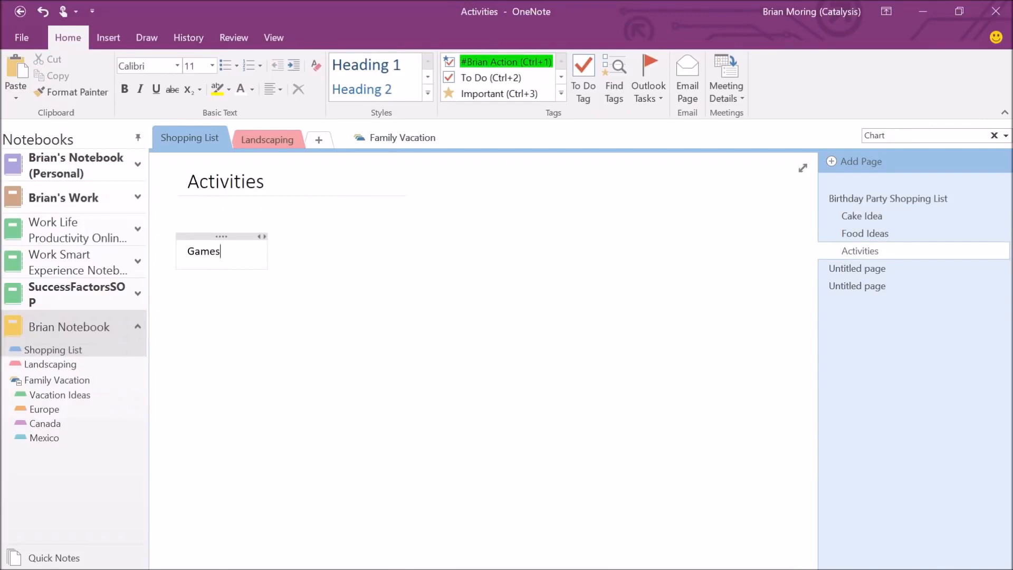
pyautogui.hotkey('ctrl', '1')
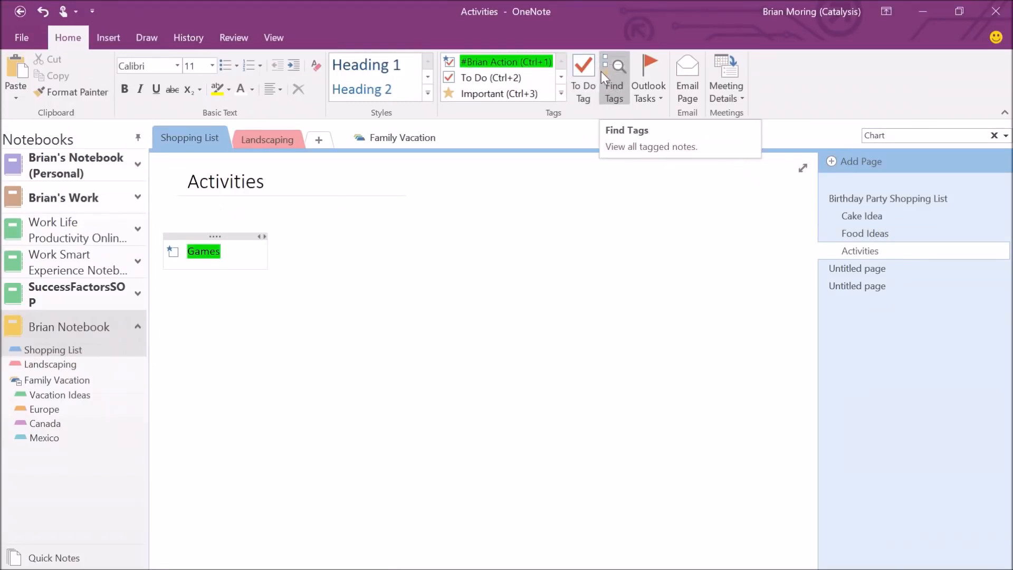
pyautogui.click(621, 72)
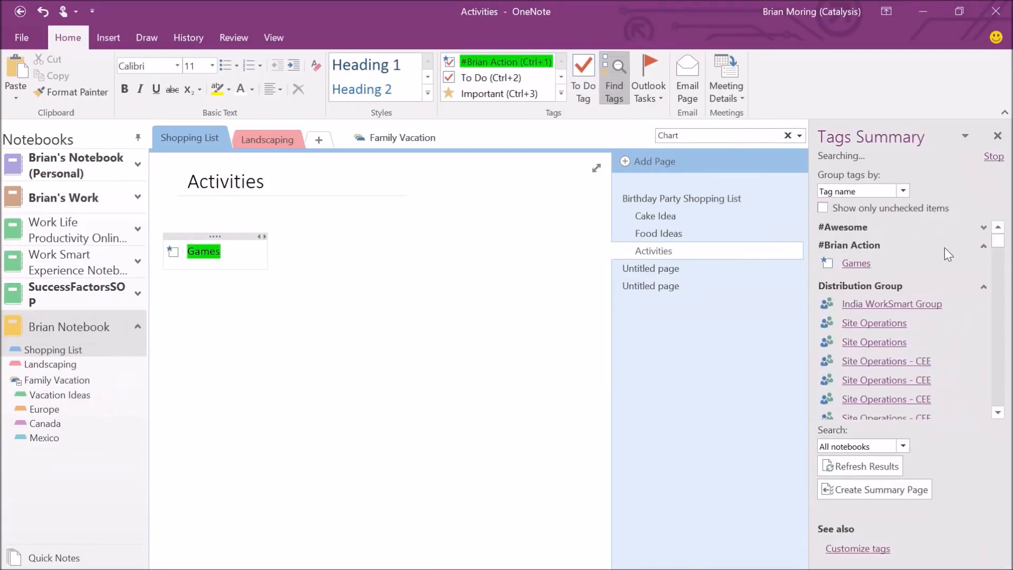
pyautogui.click(984, 401)
pyautogui.click(984, 403)
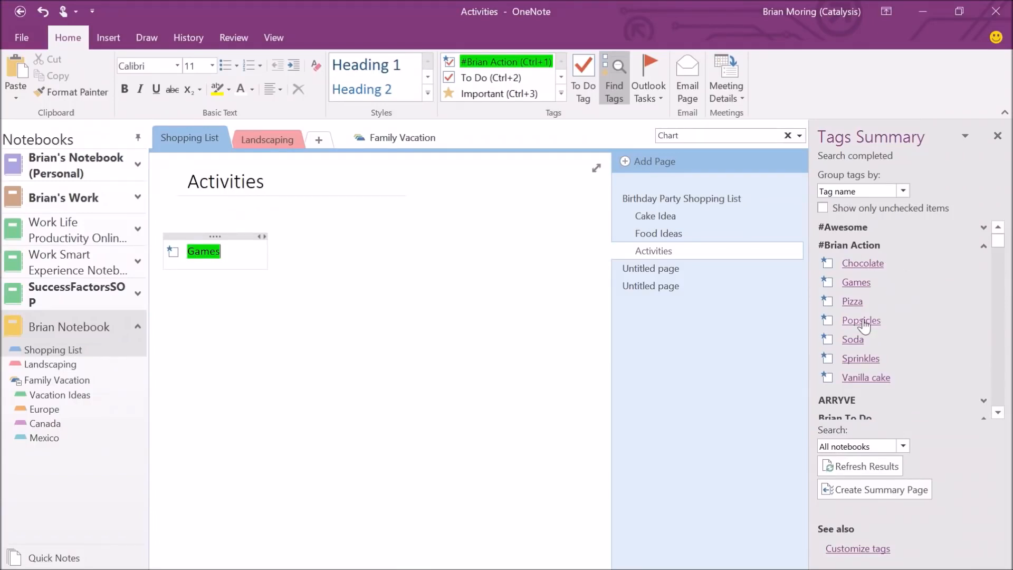
pyautogui.click(864, 265)
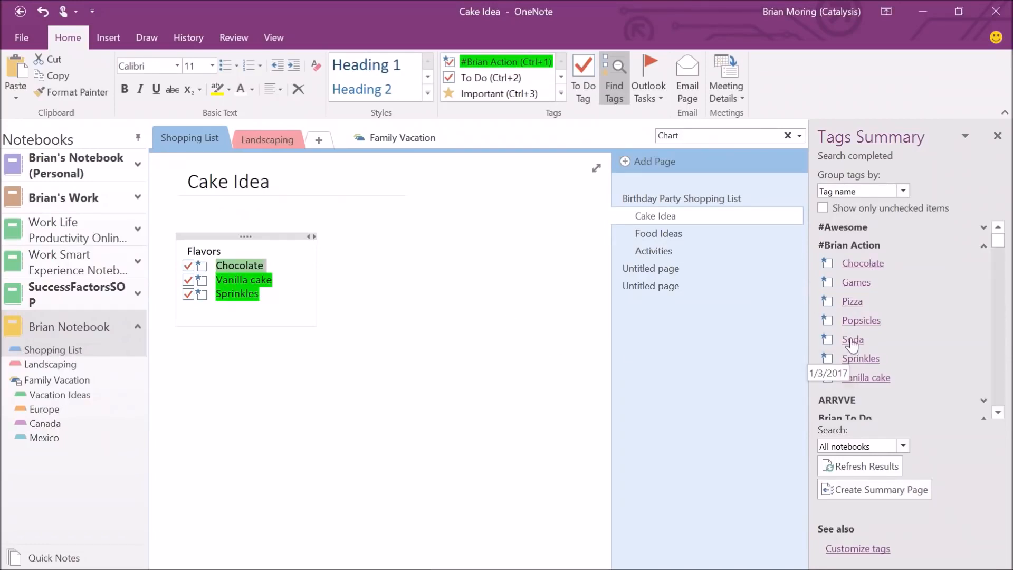
pyautogui.click(859, 323)
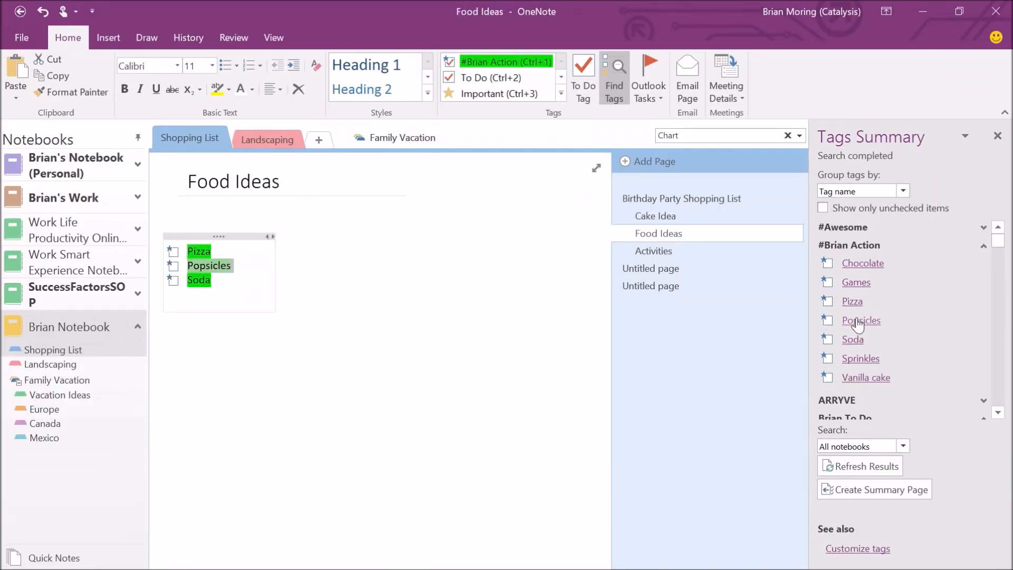
pyautogui.click(856, 285)
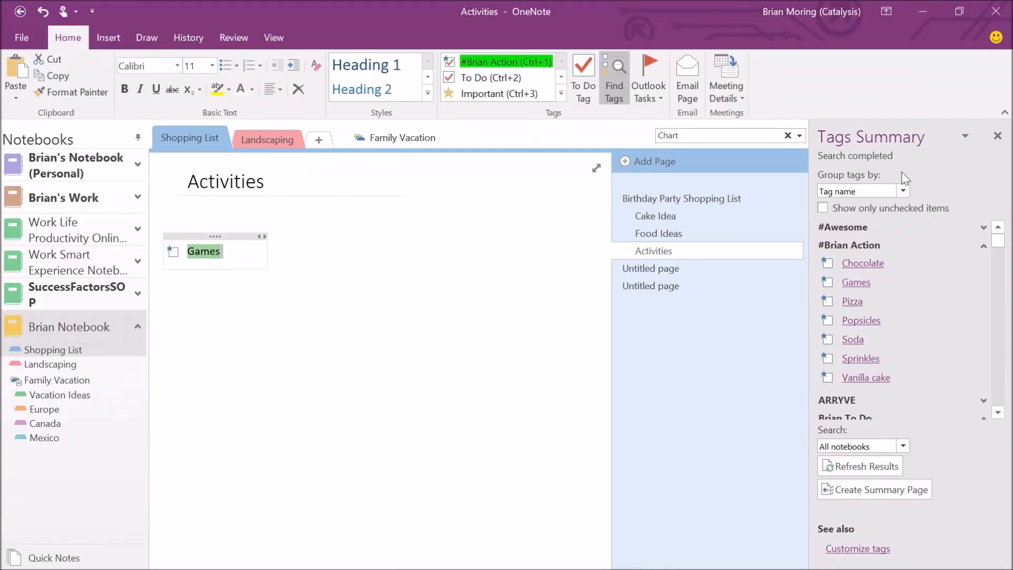
pyautogui.click(998, 136)
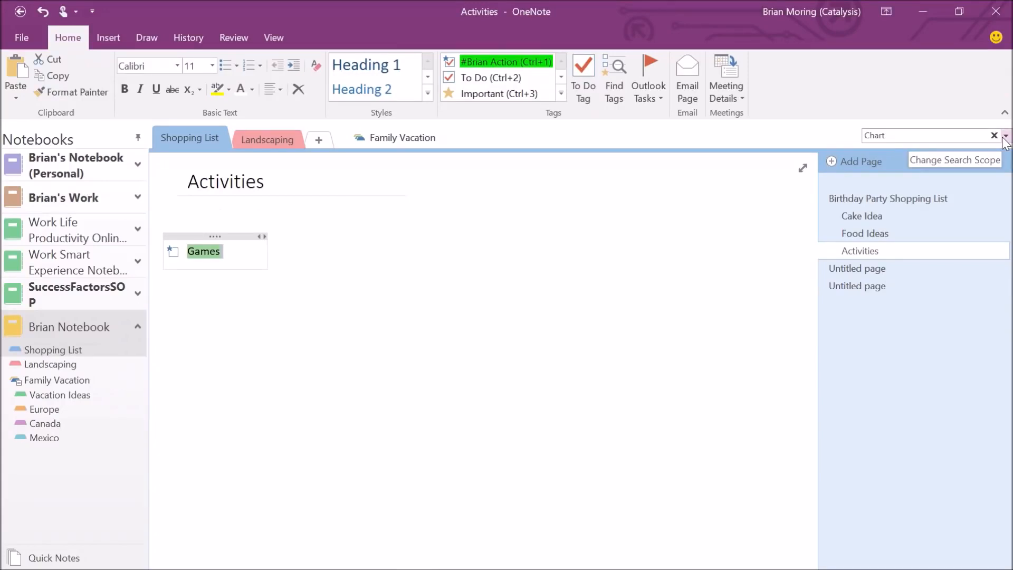
# Title the first Untitled page Budget and bring up the Insert Table size grid.
pyautogui.click(839, 272)
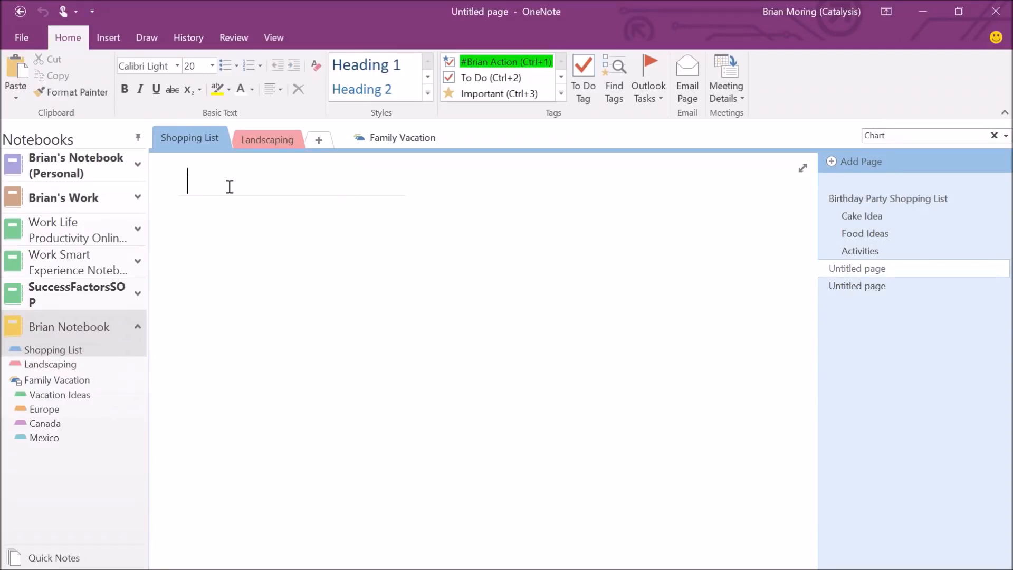
pyautogui.write('Budget')
pyautogui.press('Return')
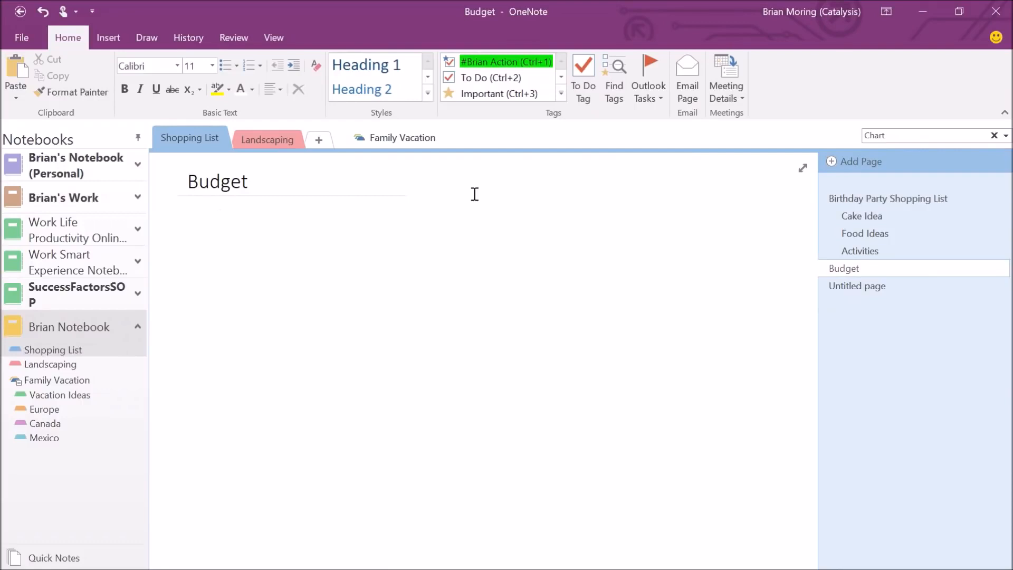
pyautogui.click(106, 38)
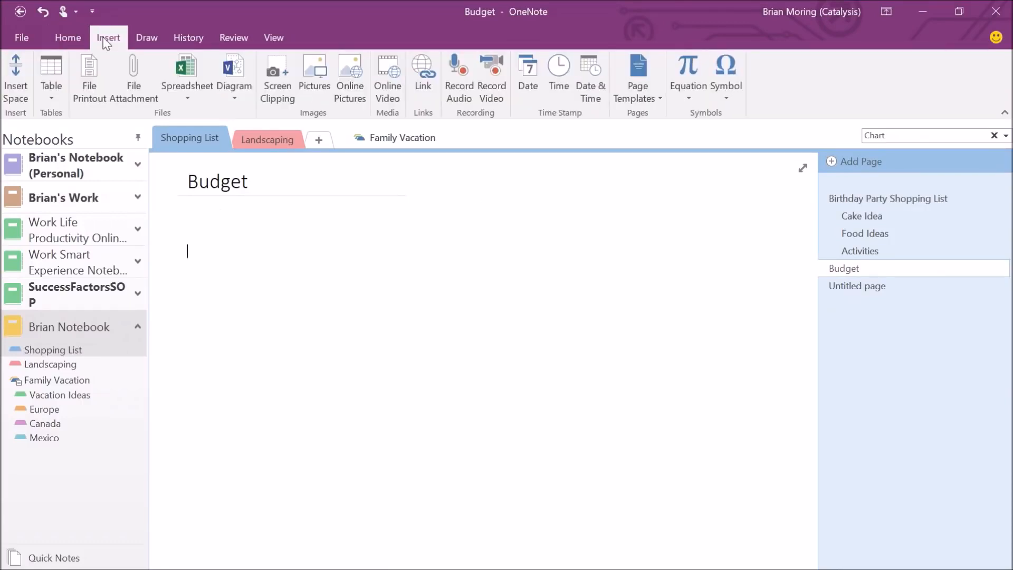
pyautogui.click(50, 98)
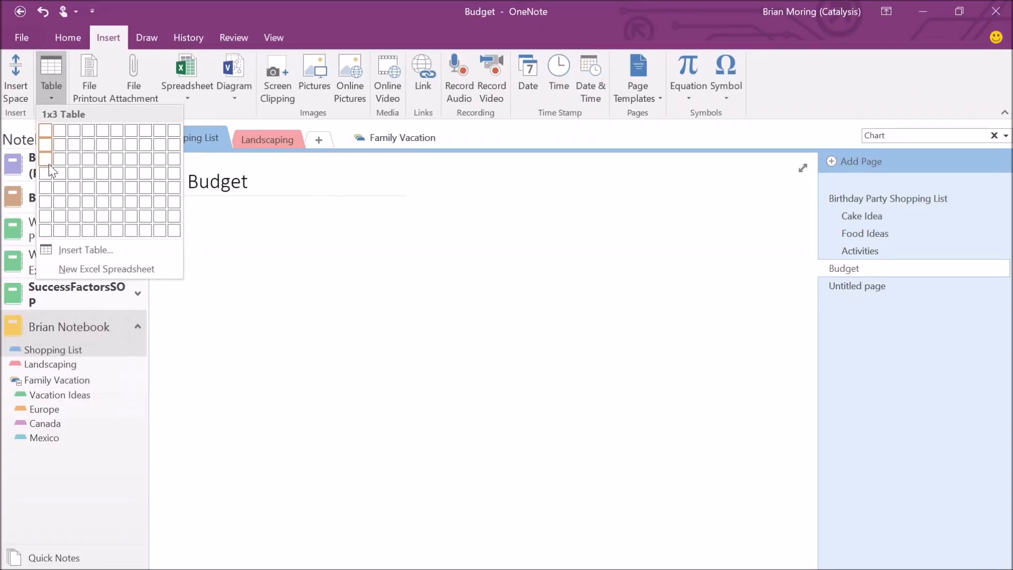
# Insert a 5x3 table and fill the first column with Cake, 50 and 35.
pyautogui.click(103, 159)
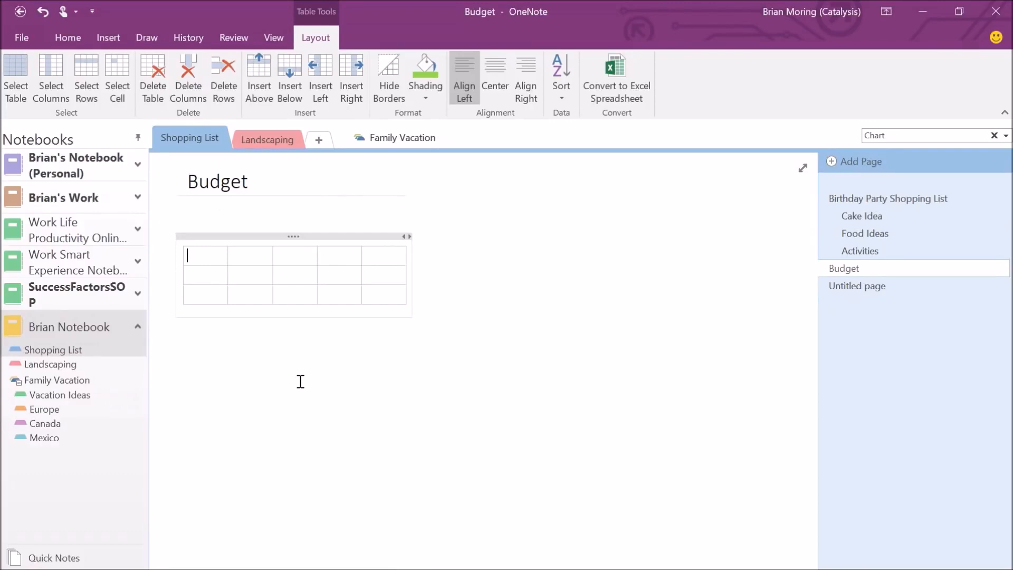
pyautogui.write('Cake')
pyautogui.press('Down')
pyautogui.write('50')
pyautogui.press('Down')
pyautogui.write('35')
# Fill the second column with Food, 100 and 125.
pyautogui.write('Food')
pyautogui.press('Down')
pyautogui.write('100')
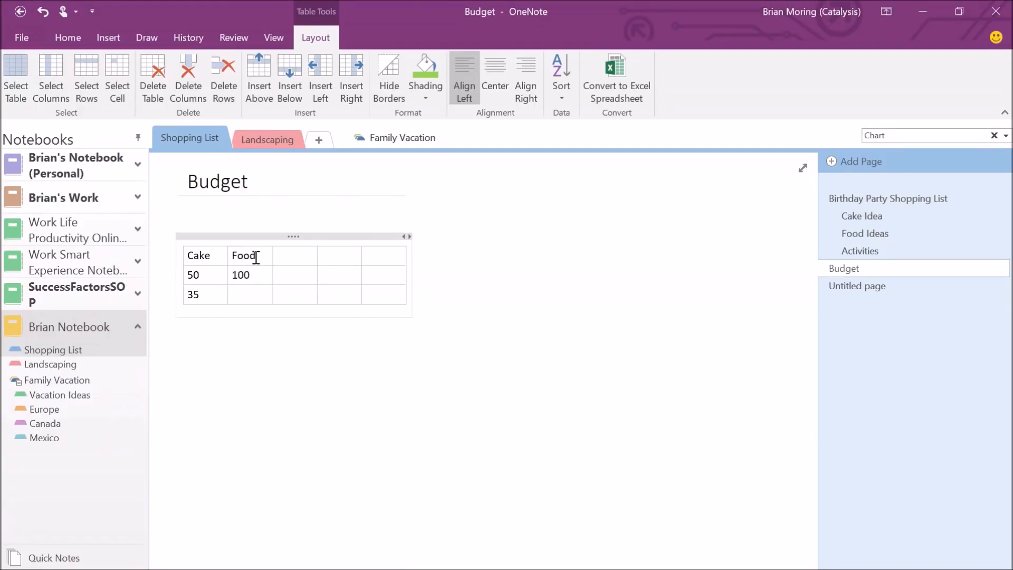
pyautogui.press('Down')
pyautogui.press('Down')
pyautogui.click(254, 294)
pyautogui.write('125')
# Fill the third column with Activities, 200 and 250.
pyautogui.click(302, 261)
pyautogui.write('Activities')
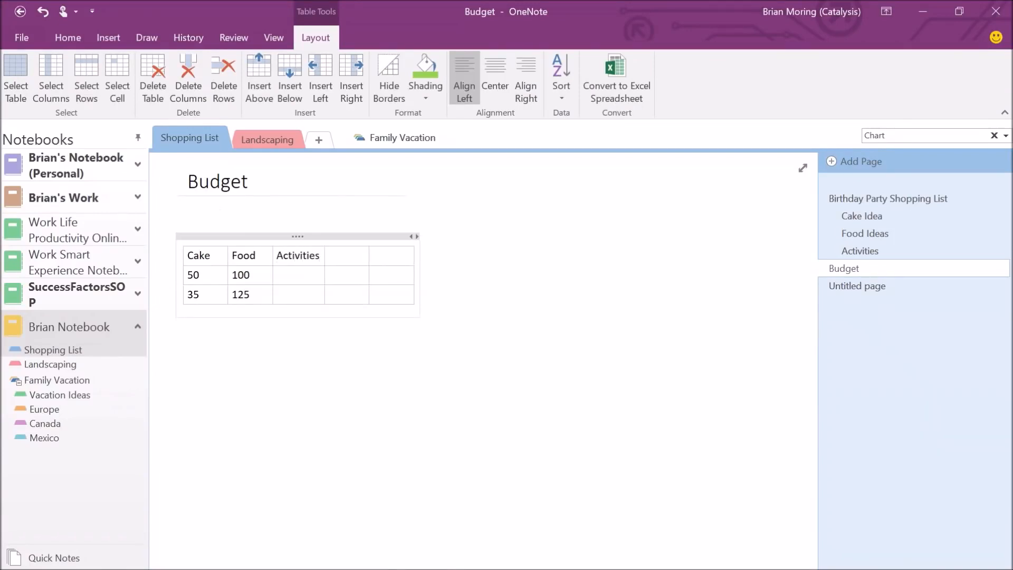
pyautogui.click(303, 278)
pyautogui.write('200')
pyautogui.press('Down')
pyautogui.write('250')
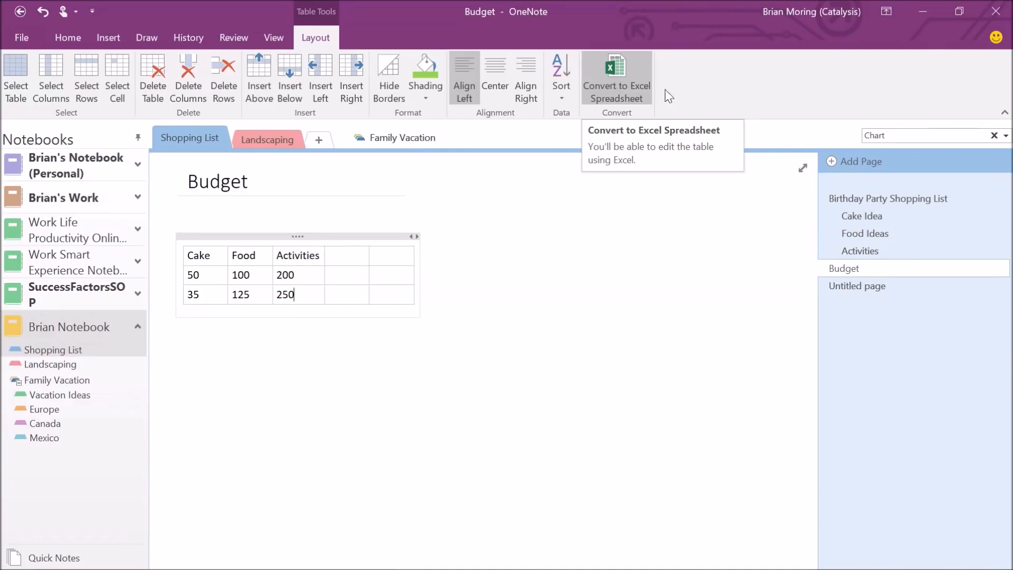
# Choose Convert to Excel Spreadsheet on the table's Layout tab.
pyautogui.click(619, 83)
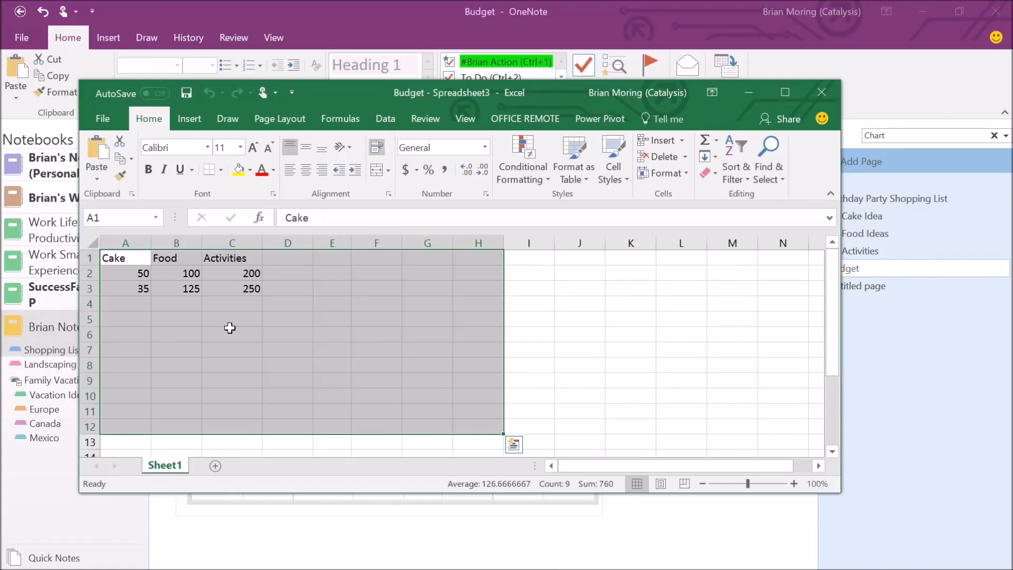
# Select A1:C3 and insert a Clustered Column chart from Recommended Charts.
pyautogui.click(132, 256)
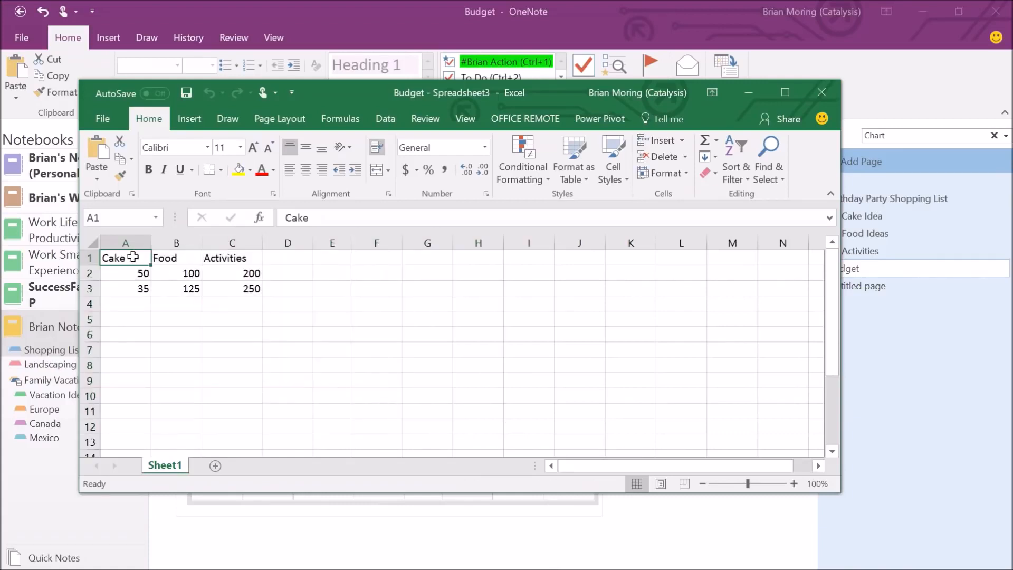
pyautogui.moveTo(119, 258); pyautogui.dragTo(237, 297)
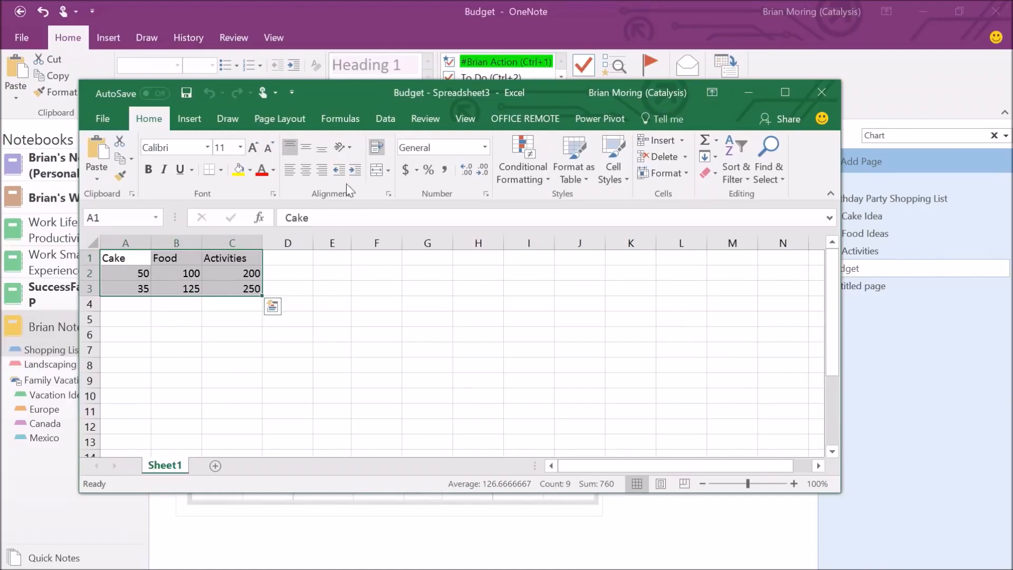
pyautogui.click(203, 120)
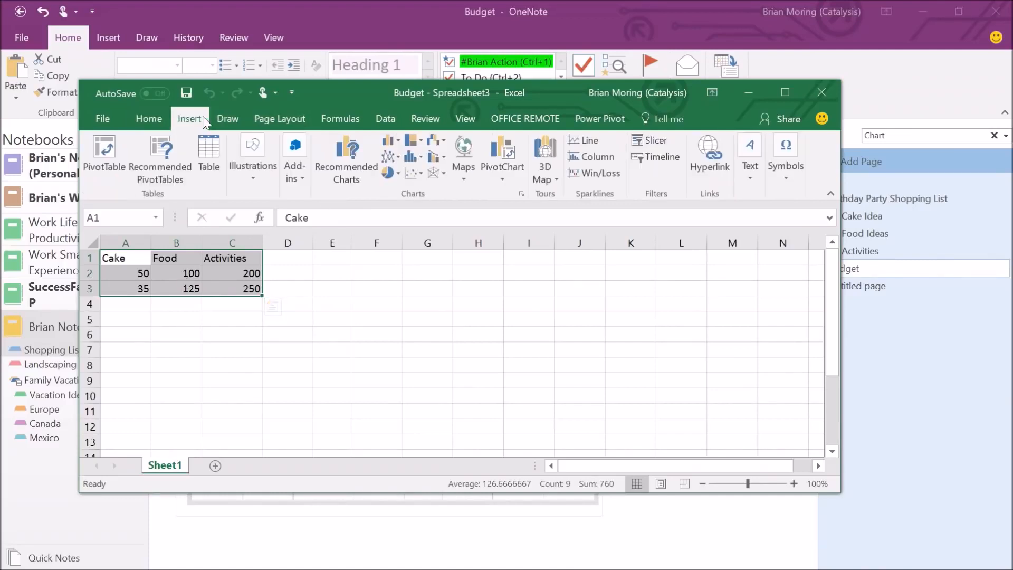
pyautogui.click(356, 150)
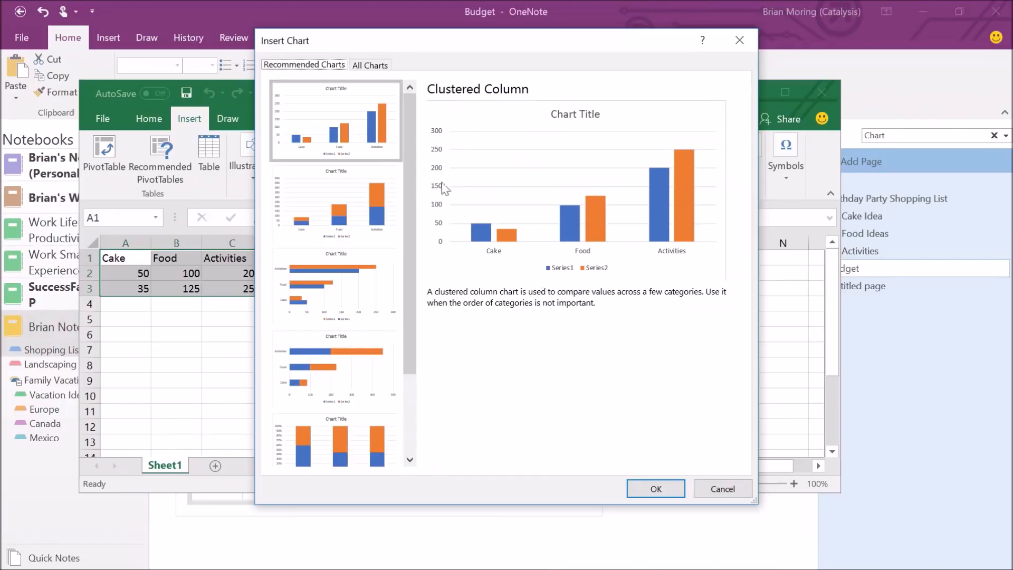
pyautogui.click(647, 489)
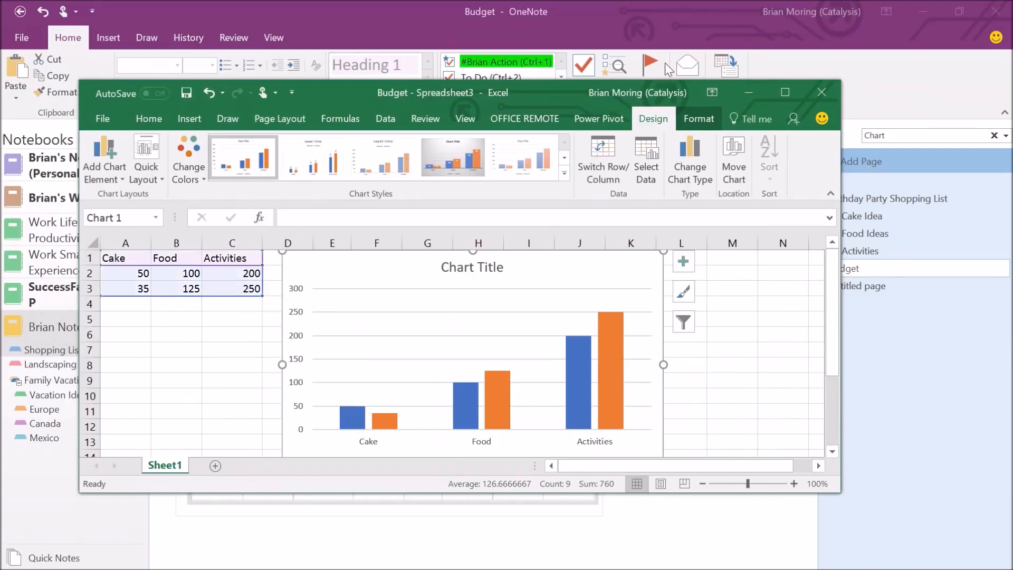
# Close Excel and dismiss both 'Sorry, we couldn't find' error messages.
pyautogui.click(820, 94)
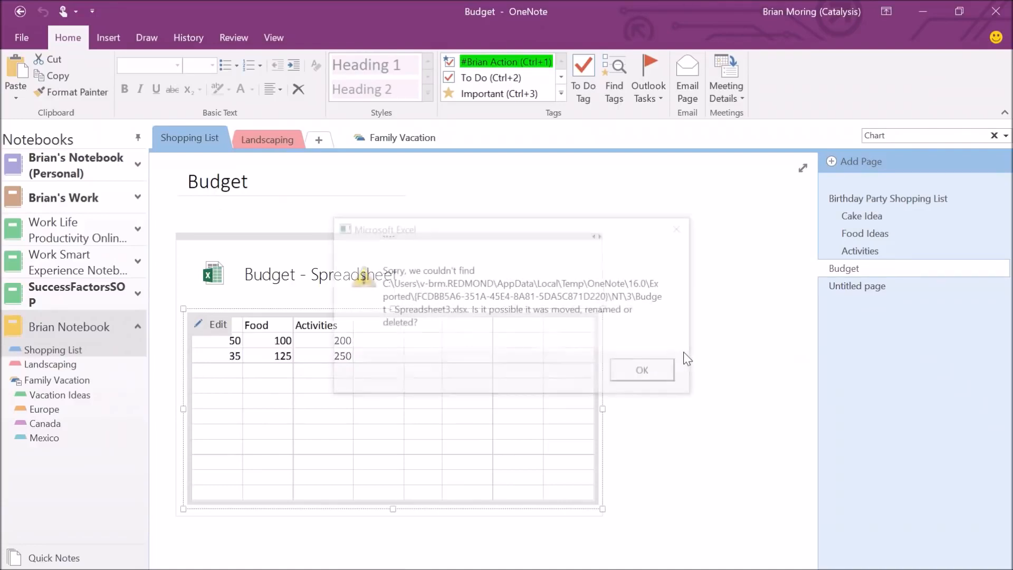
pyautogui.click(633, 373)
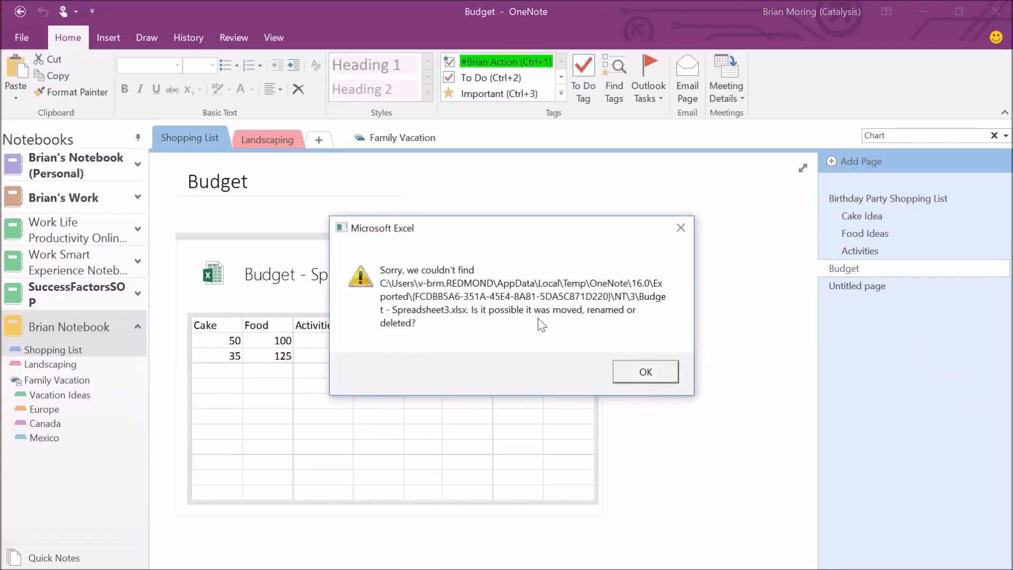
pyautogui.click(648, 366)
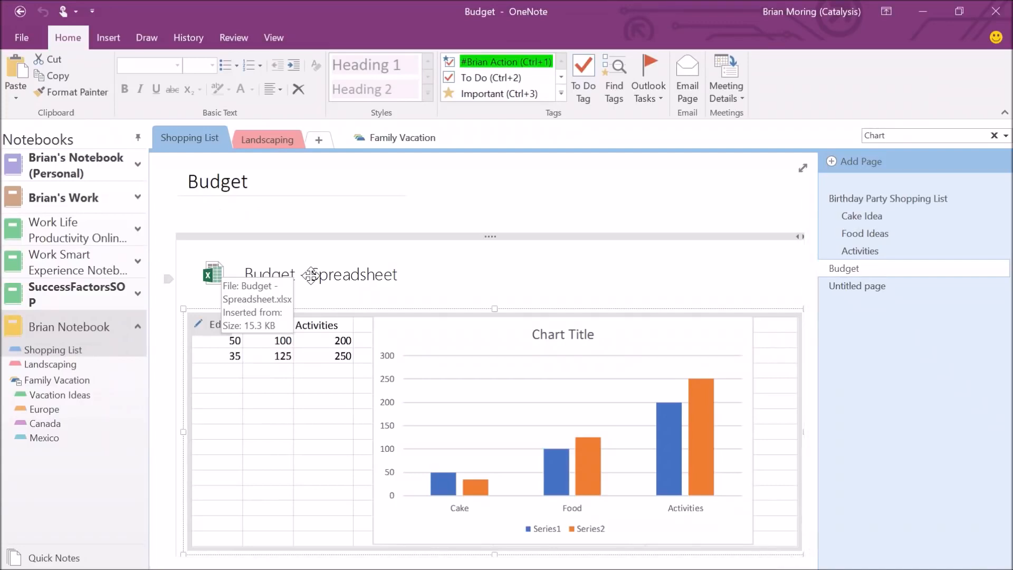
# Set the embedded spreadsheet to display only Chart 1, unchecking Display Everything and Sheet1.
pyautogui.rightClick(313, 280)
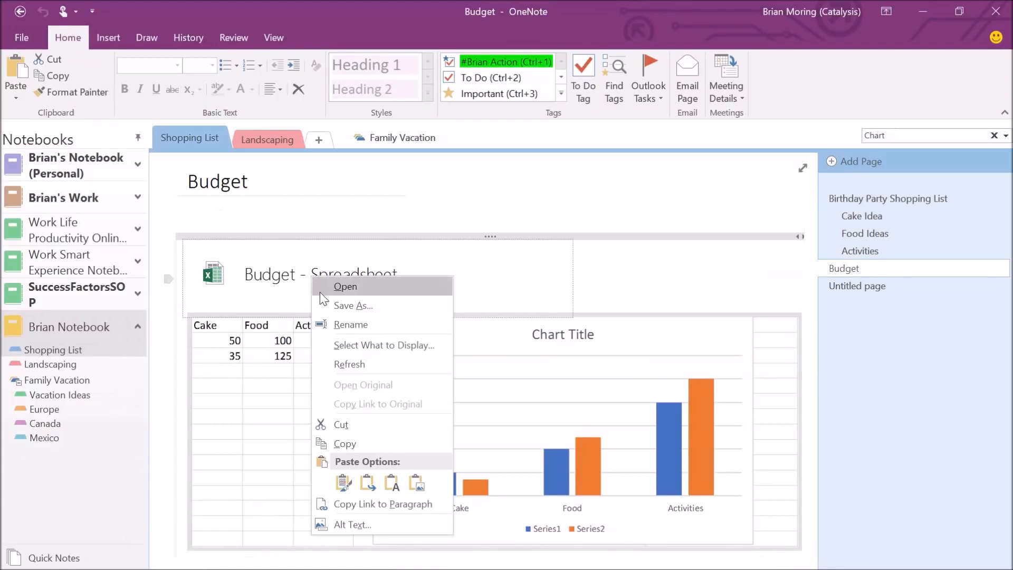
pyautogui.click(349, 345)
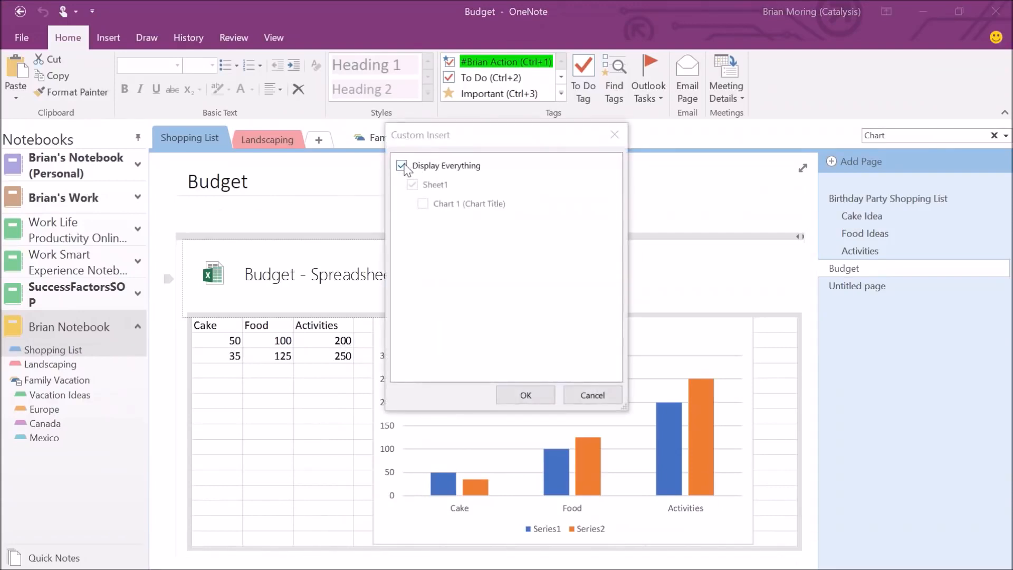
pyautogui.click(402, 166)
pyautogui.click(412, 184)
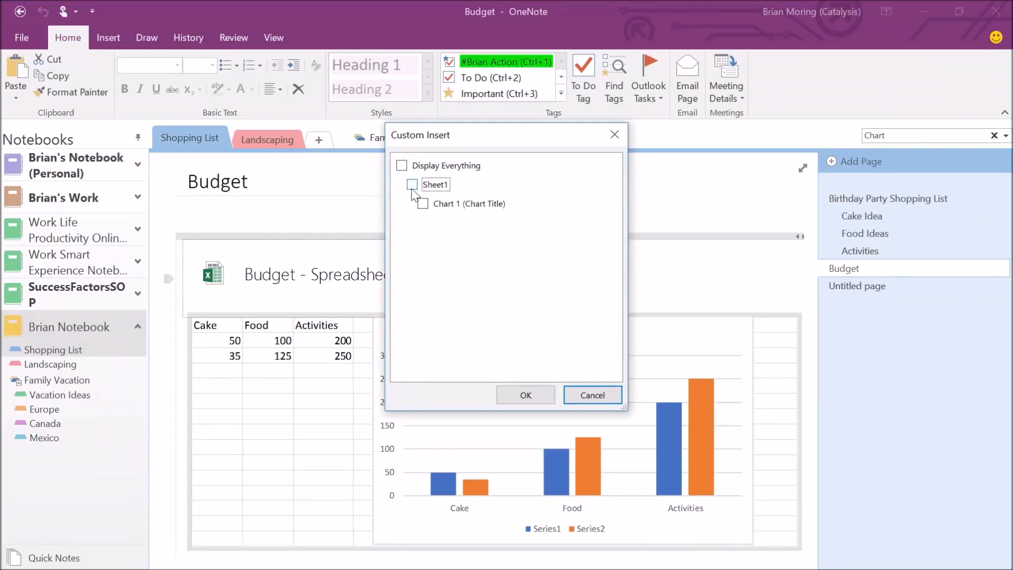
pyautogui.click(423, 205)
pyautogui.click(526, 396)
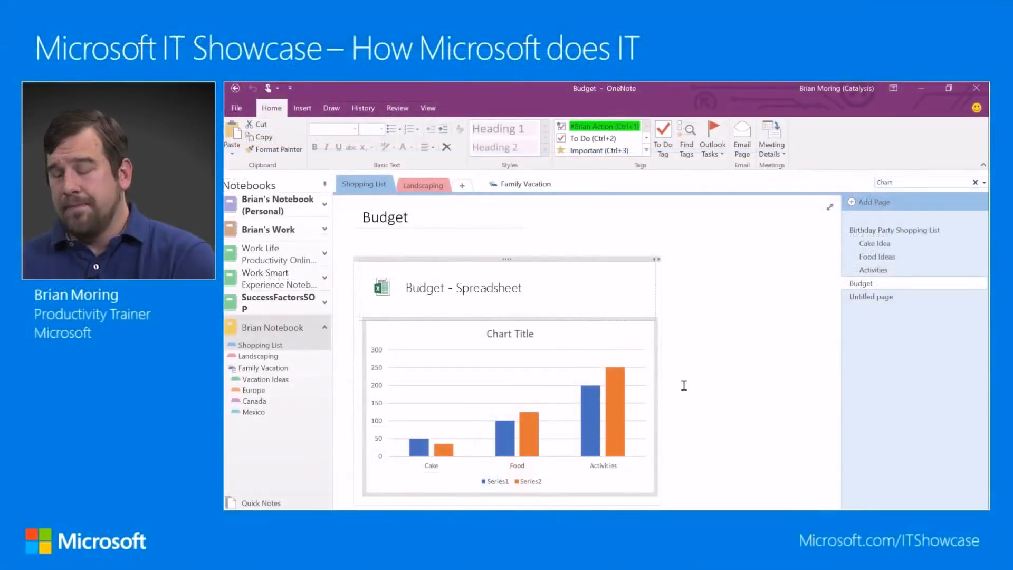
# Switch to the blank Untitled page in the Shopping List section.
pyautogui.click(862, 298)
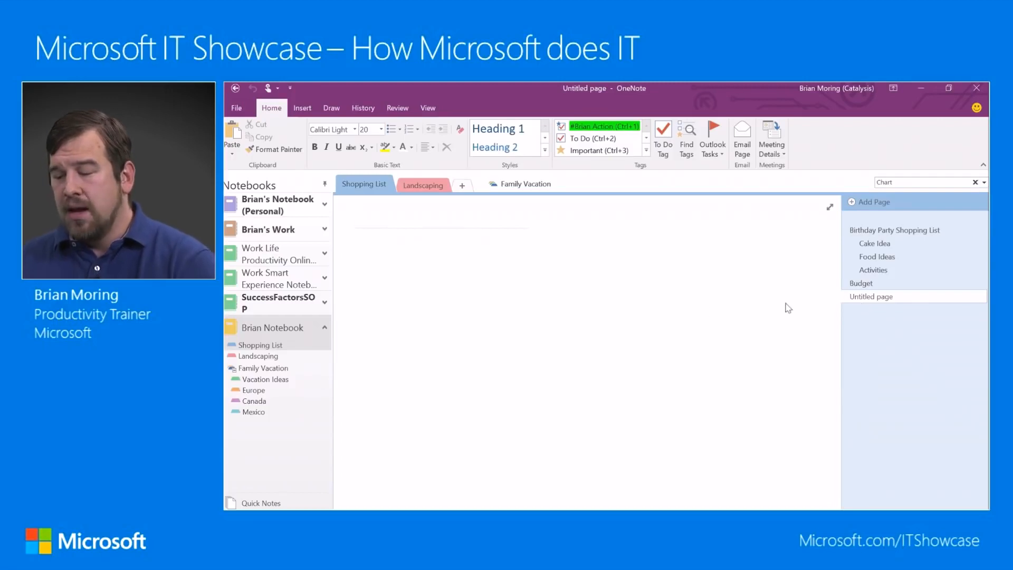
pyautogui.click(302, 110)
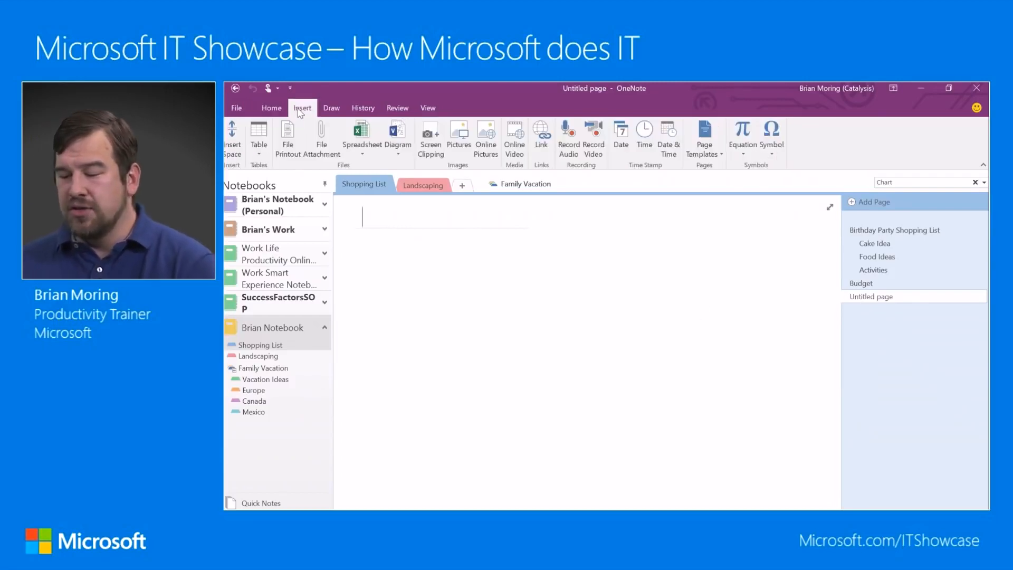
# Attach the OneNote Basics presentation as a file attachment rather than a printout.
pyautogui.click(317, 144)
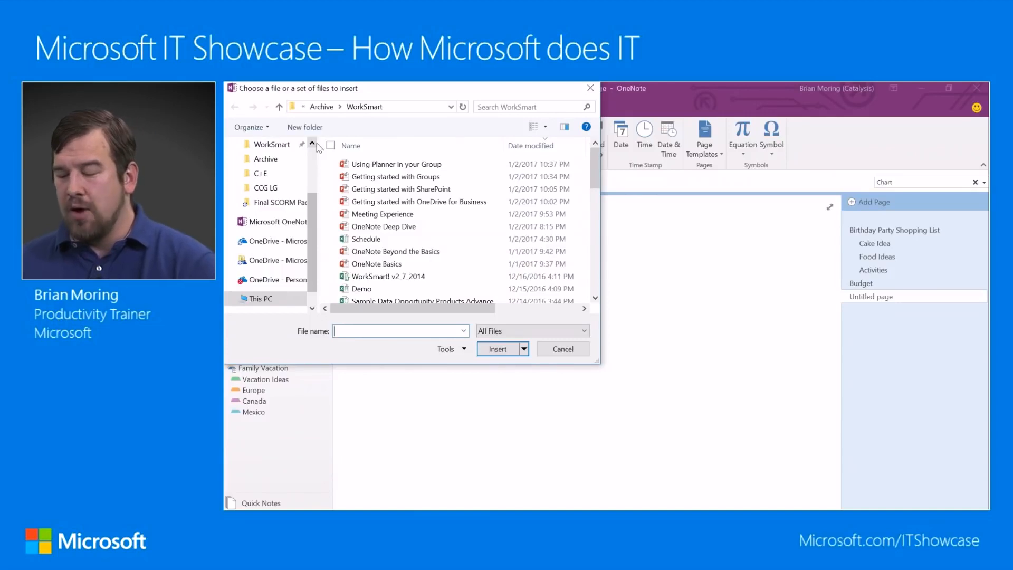
pyautogui.click(385, 266)
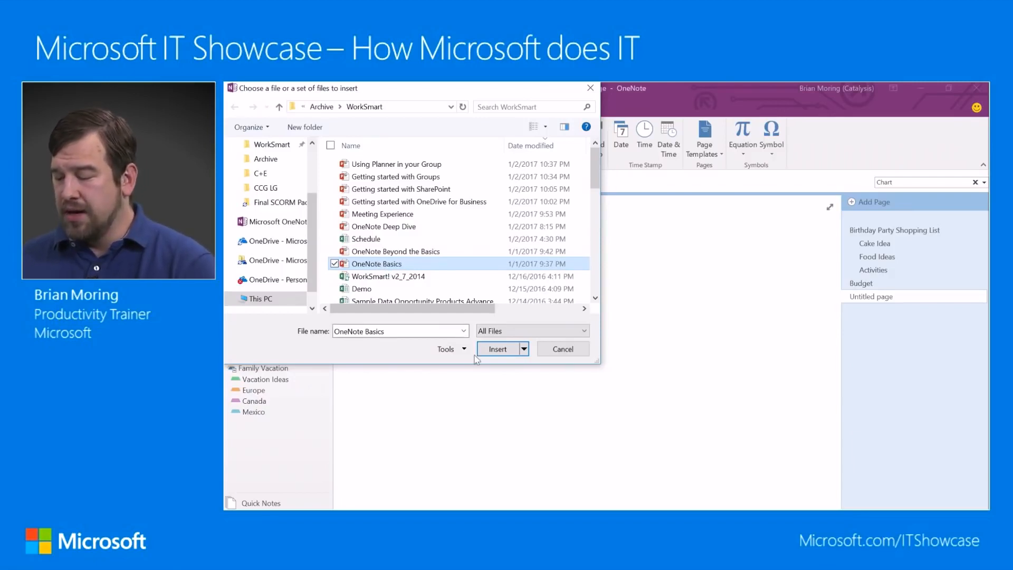
pyautogui.click(496, 351)
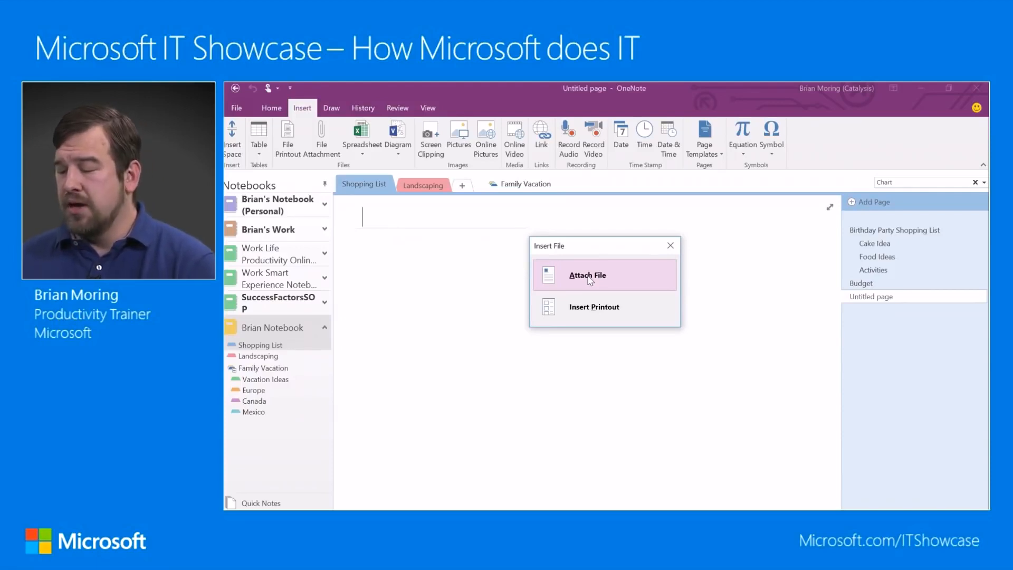
pyautogui.click(590, 280)
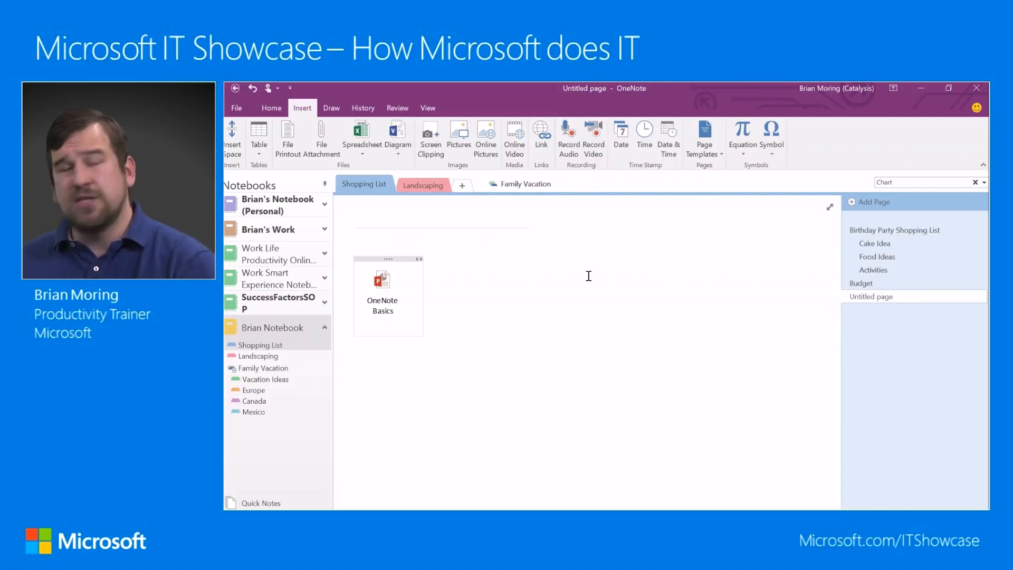
# Open the OneNote Basics attachment past the warning, then return to OneNote's Untitled page.
pyautogui.rightClick(382, 288)
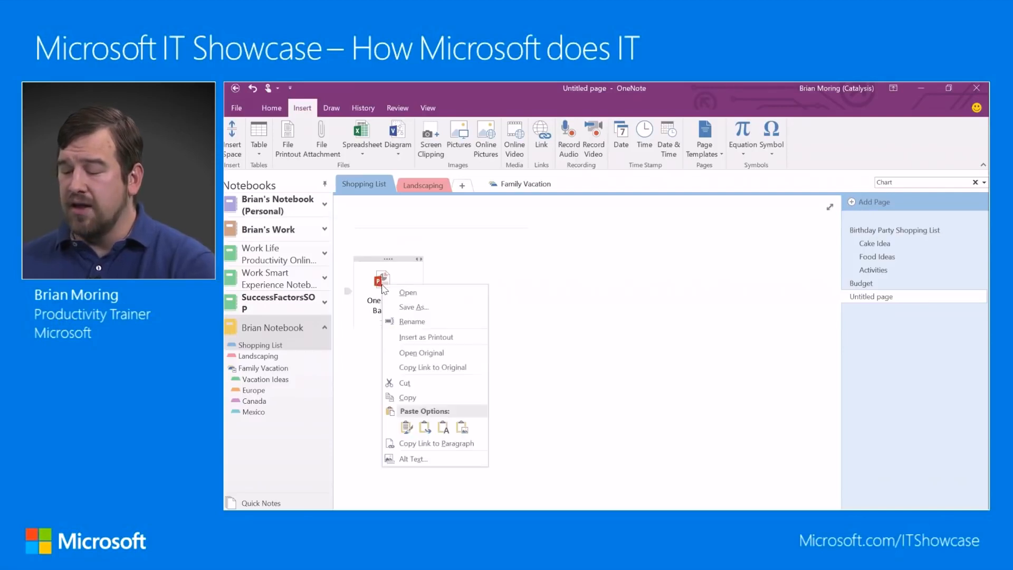
pyautogui.click(425, 342)
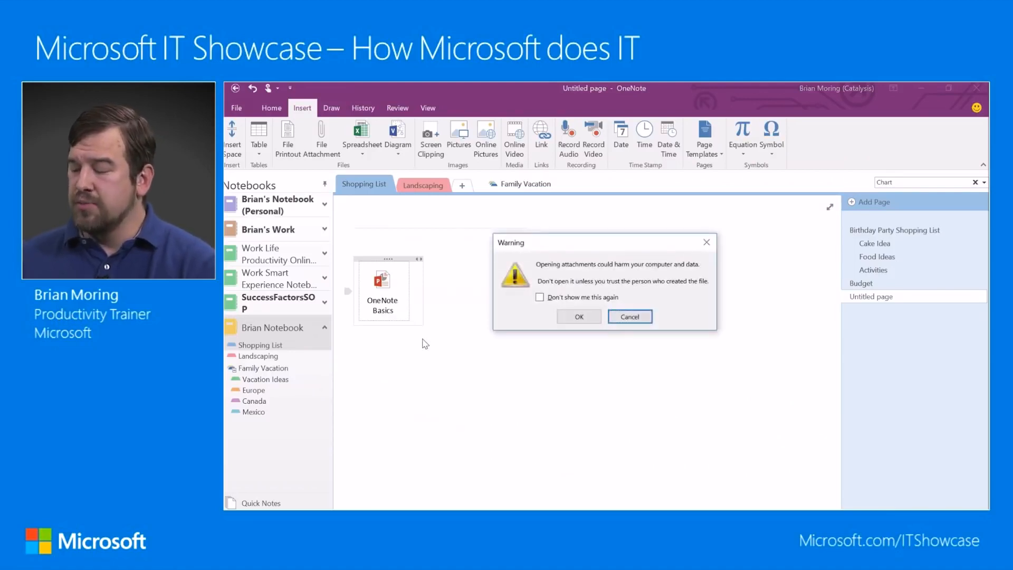
pyautogui.click(580, 319)
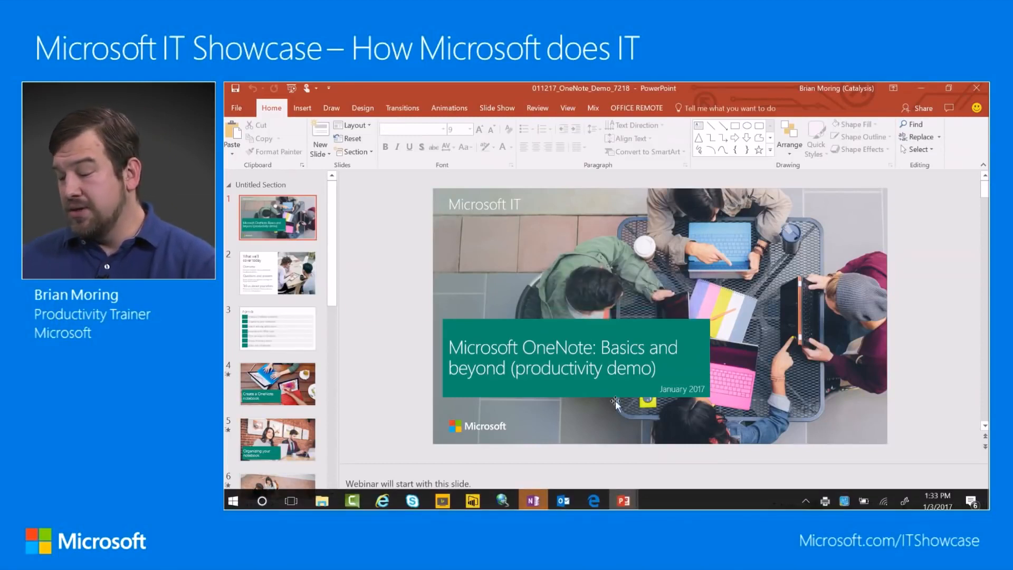
pyautogui.click(533, 501)
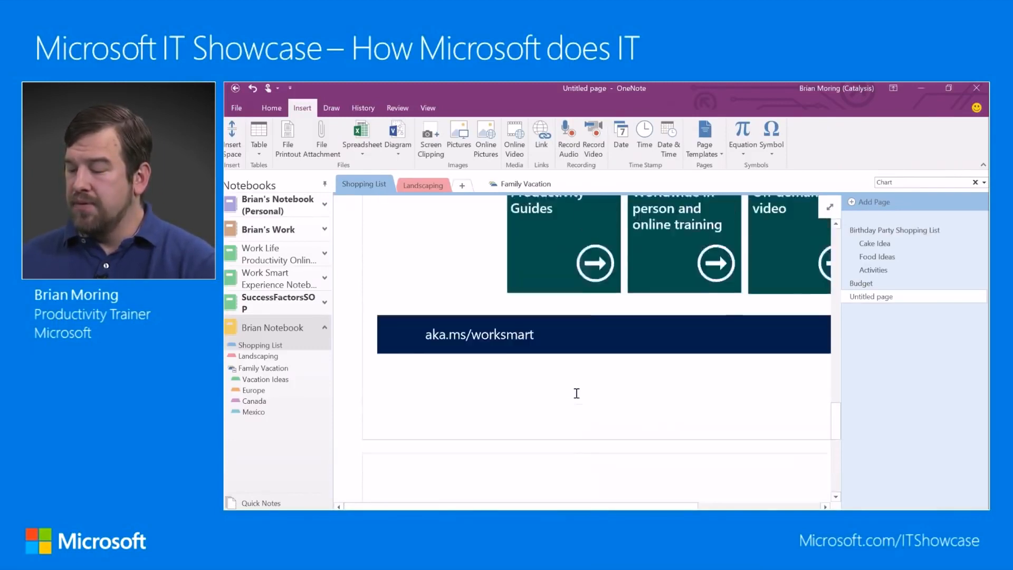
pyautogui.scroll(15, 577, 393)
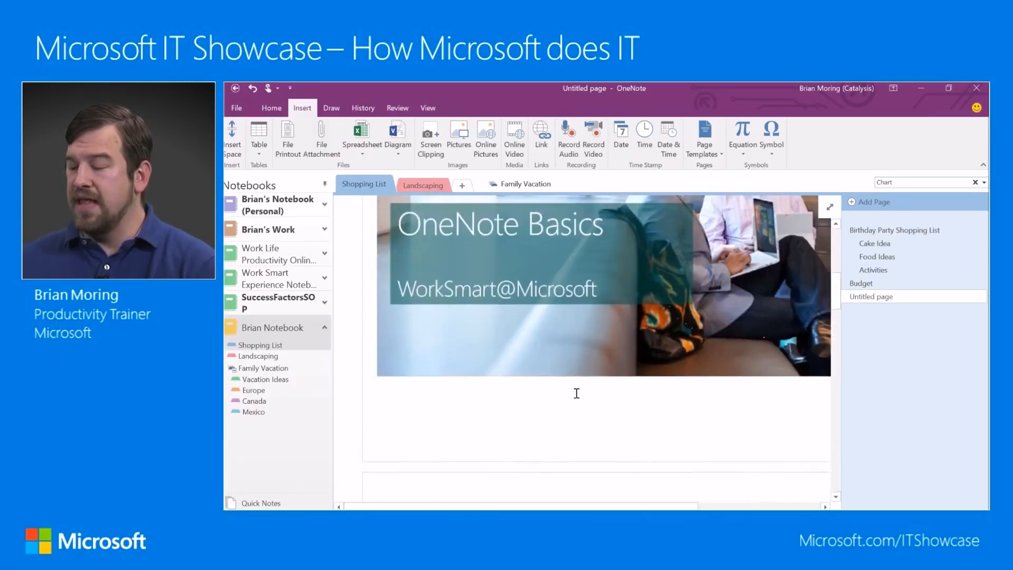
pyautogui.scroll(3, 577, 393)
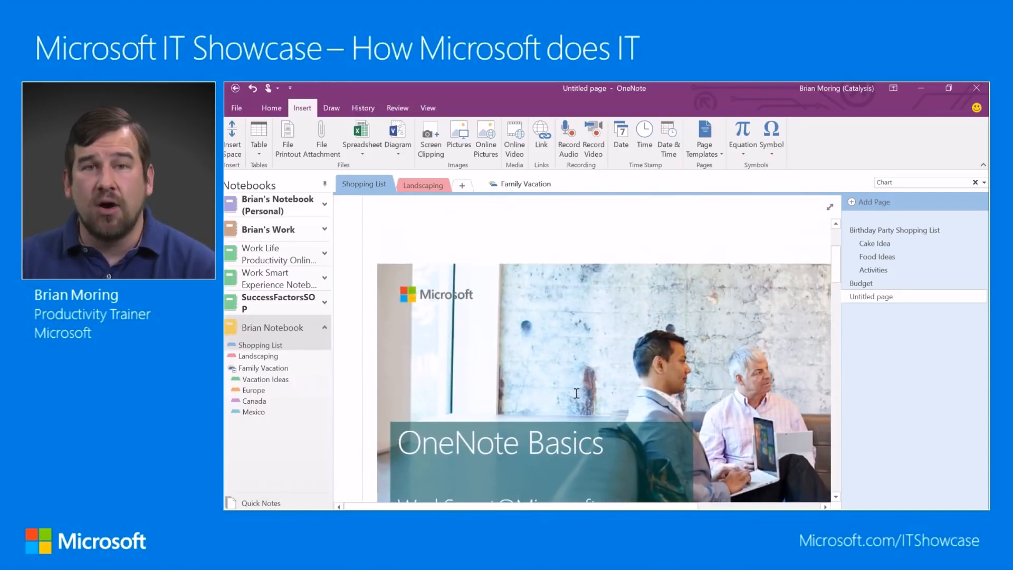
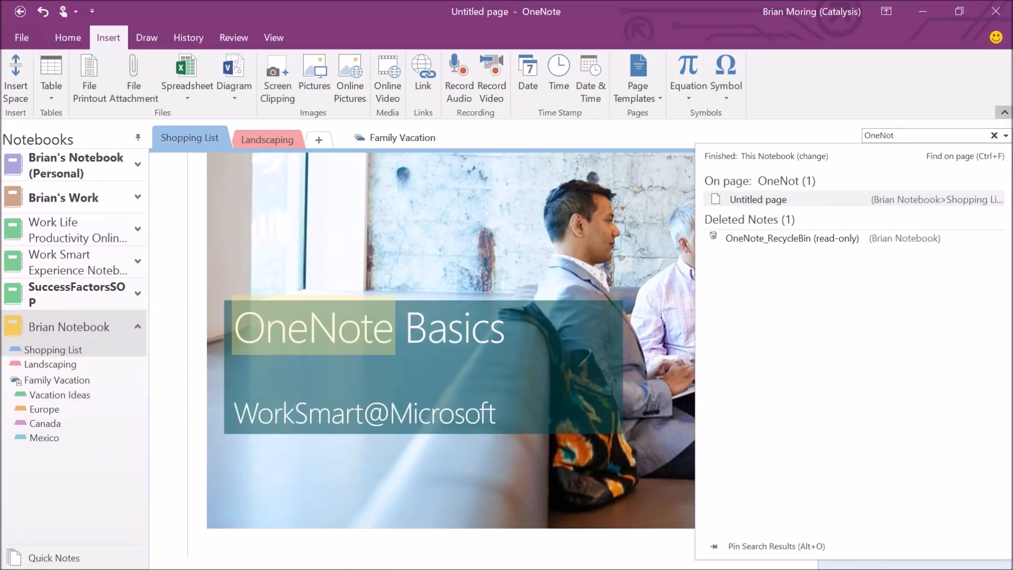
# Dismiss the search results pane and return to the Untitled page with the OneNote Basics video.
pyautogui.click(994, 135)
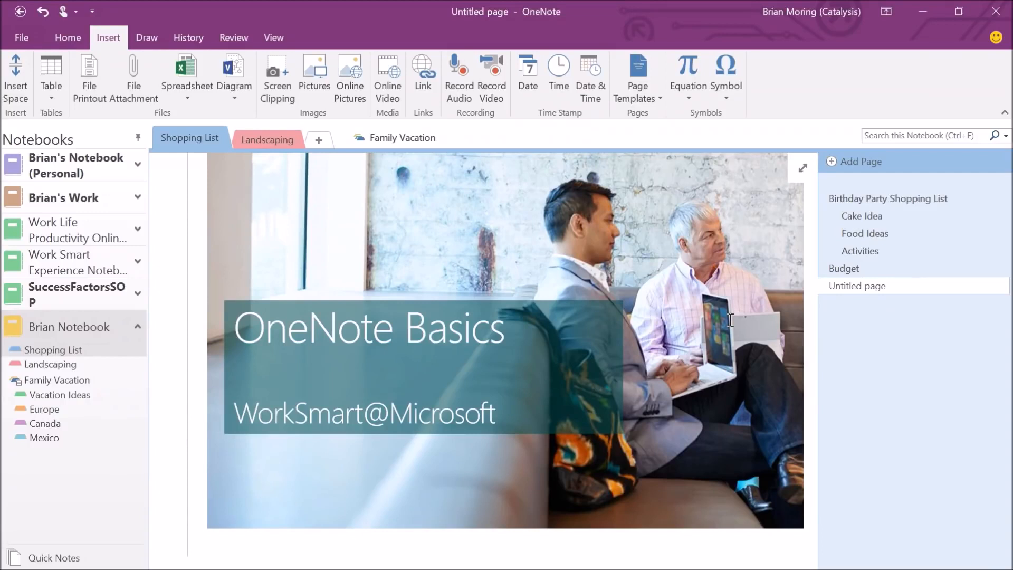
# With the red pen, mark up the OneNote Basics video: circle both titles, add a plus and an arrow.
pyautogui.click(148, 40)
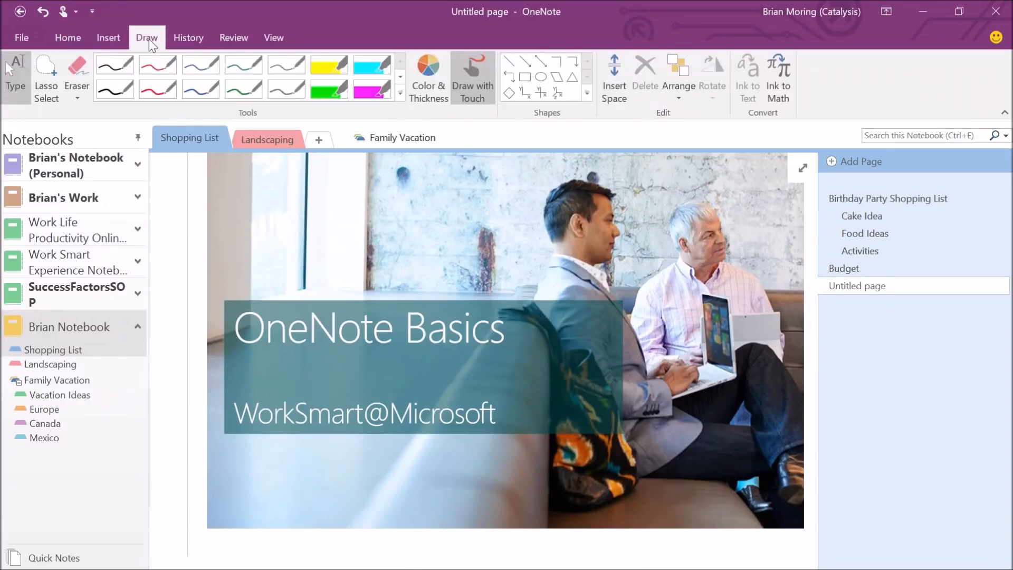
pyautogui.click(160, 90)
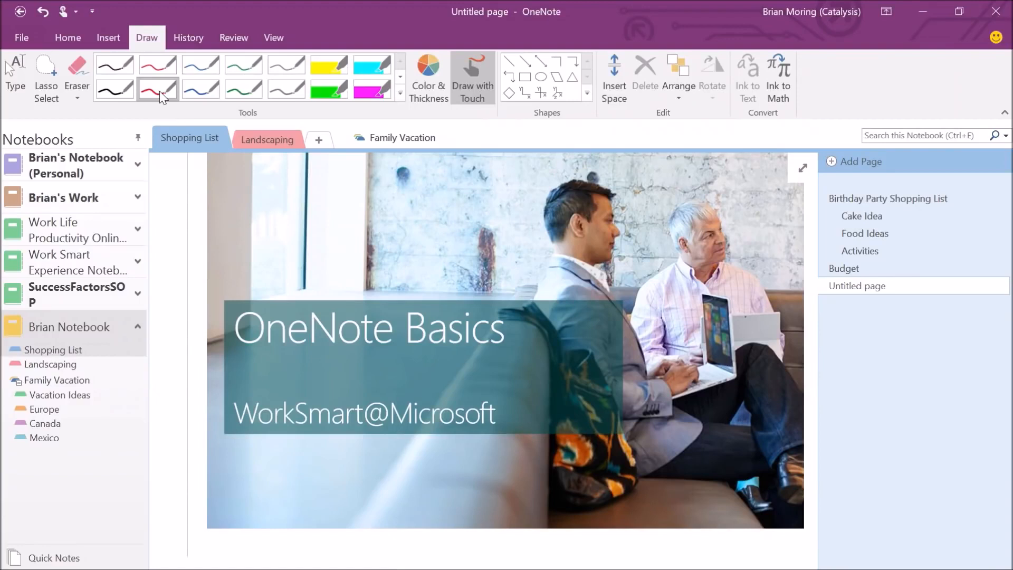
pyautogui.moveTo(369, 262)
pyautogui.mouseDown()
pyautogui.moveTo(227, 364)
pyautogui.moveTo(573, 401)
pyautogui.moveTo(327, 261)
pyautogui.moveTo(410, 264)
pyautogui.mouseUp()
pyautogui.moveTo(558, 299)
pyautogui.mouseDown()
pyautogui.moveTo(557, 350)
pyautogui.moveTo(580, 320)
pyautogui.mouseUp()
pyautogui.moveTo(413, 364)
pyautogui.mouseDown()
pyautogui.moveTo(442, 459)
pyautogui.moveTo(337, 351)
pyautogui.mouseUp()
pyautogui.moveTo(575, 419); pyautogui.dragTo(733, 483)
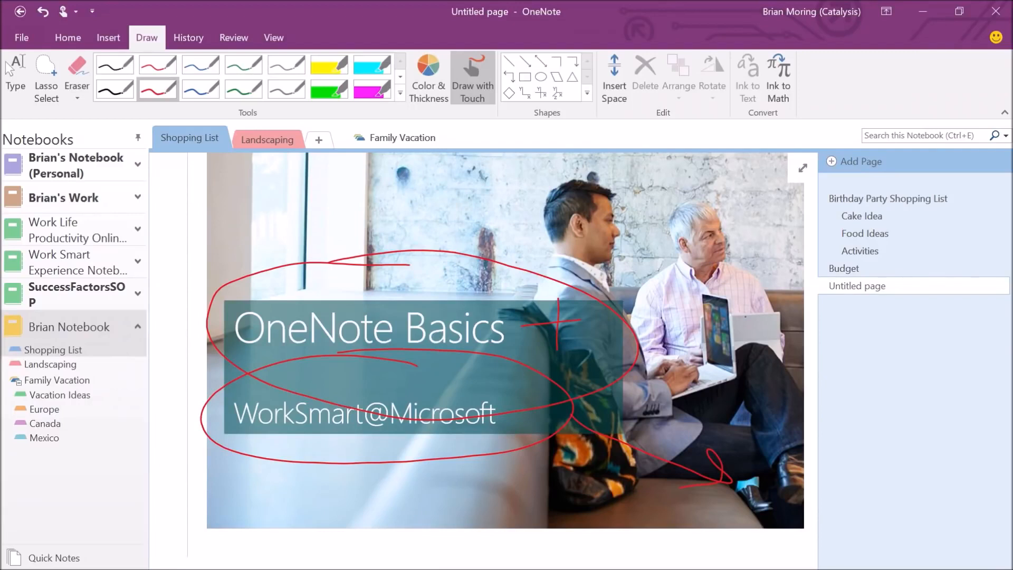
pyautogui.press('Escape')
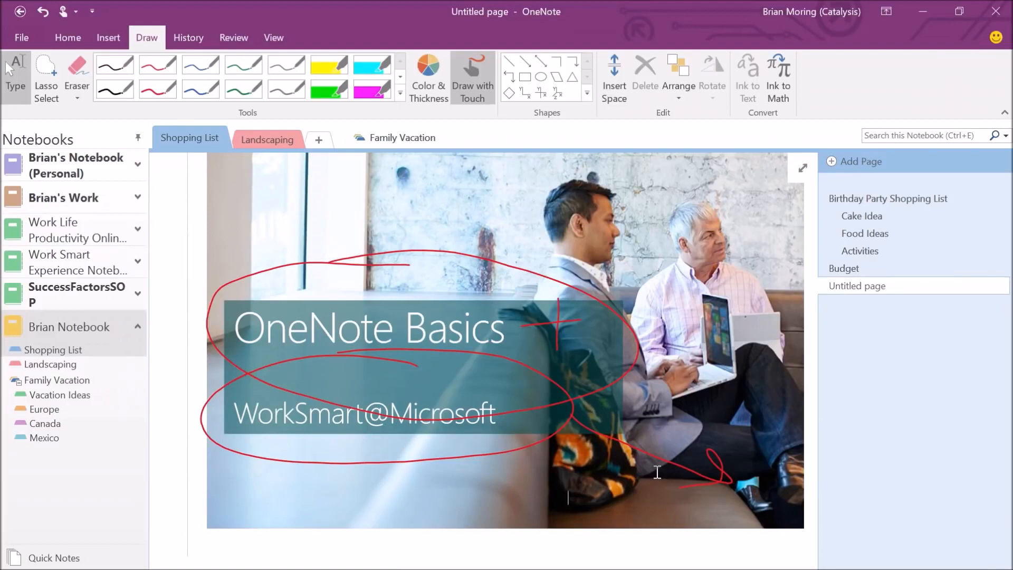
pyautogui.scroll(-3, 657, 472)
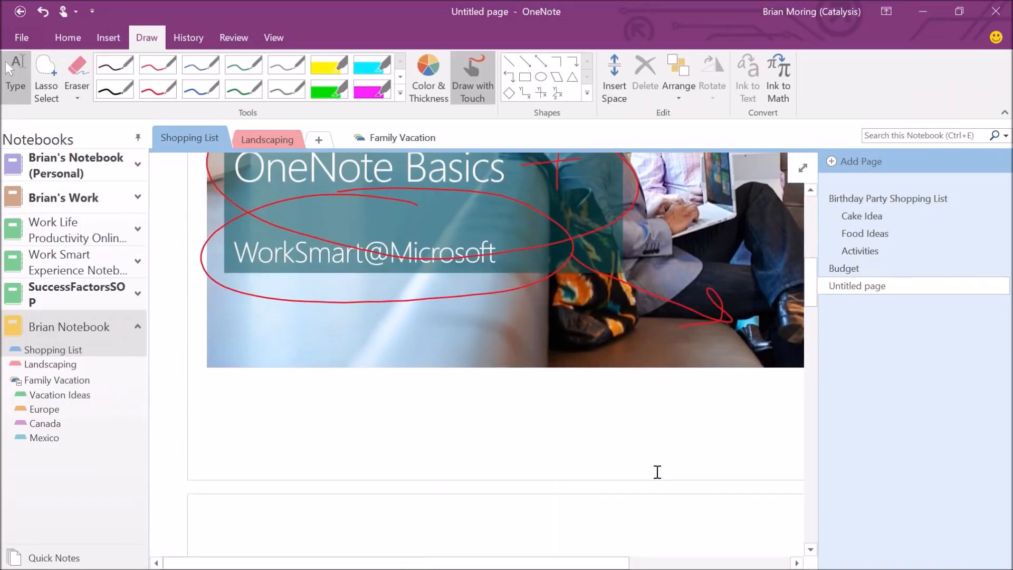
# Add a second blank Untitled page to the Shopping List section.
pyautogui.click(860, 162)
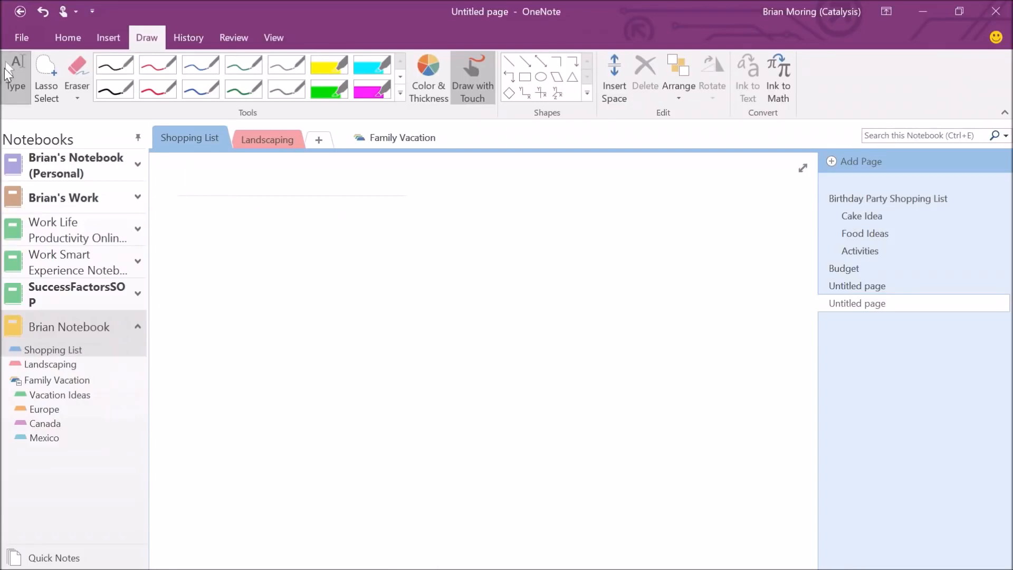
# Type three notes, 'I can type here', 'Over here' and 'Down here', and stack them down the left side.
pyautogui.press('Return')
pyautogui.write('I can typ')
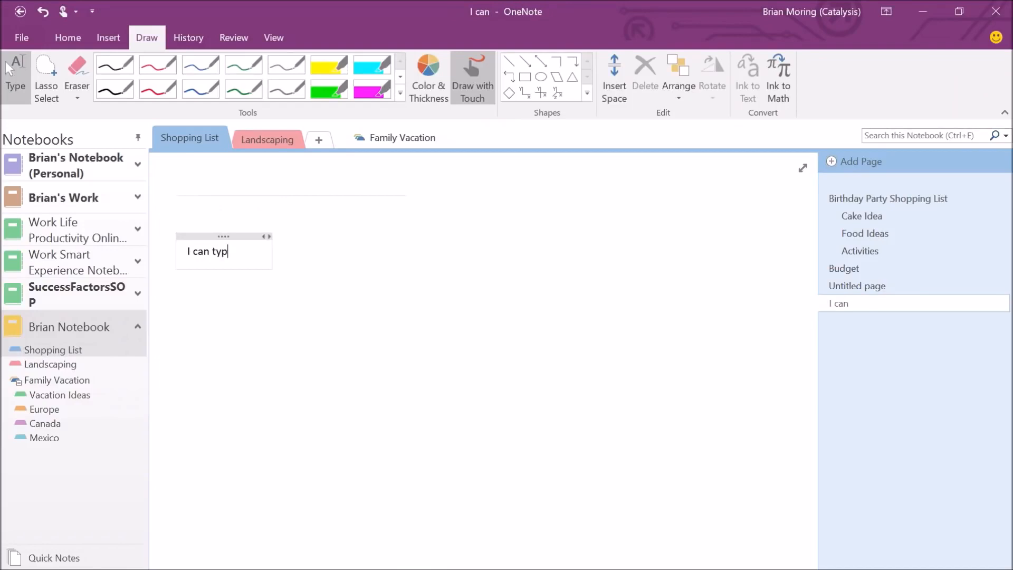
pyautogui.write('e here')
pyautogui.click(754, 273)
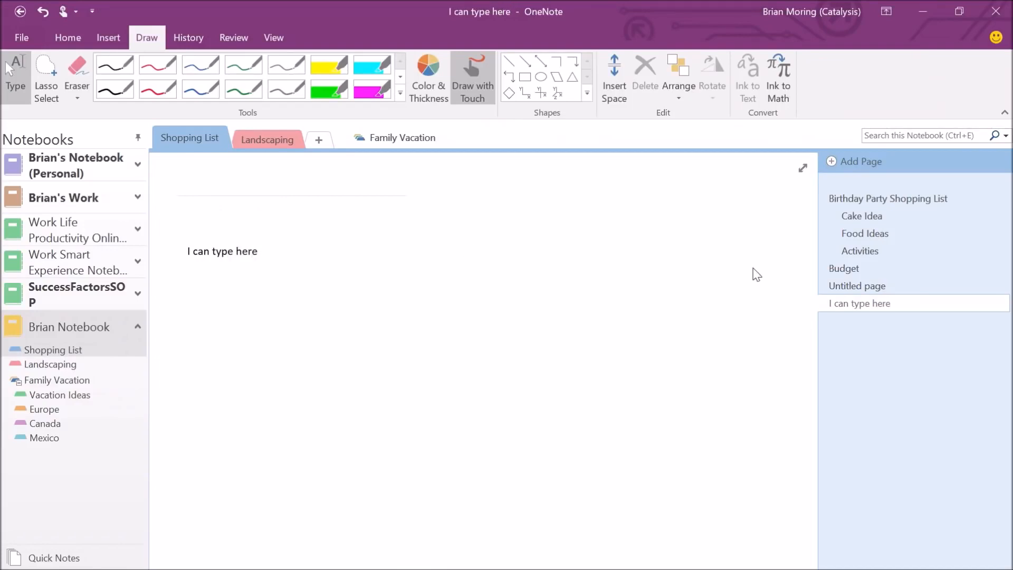
pyautogui.write('Over here')
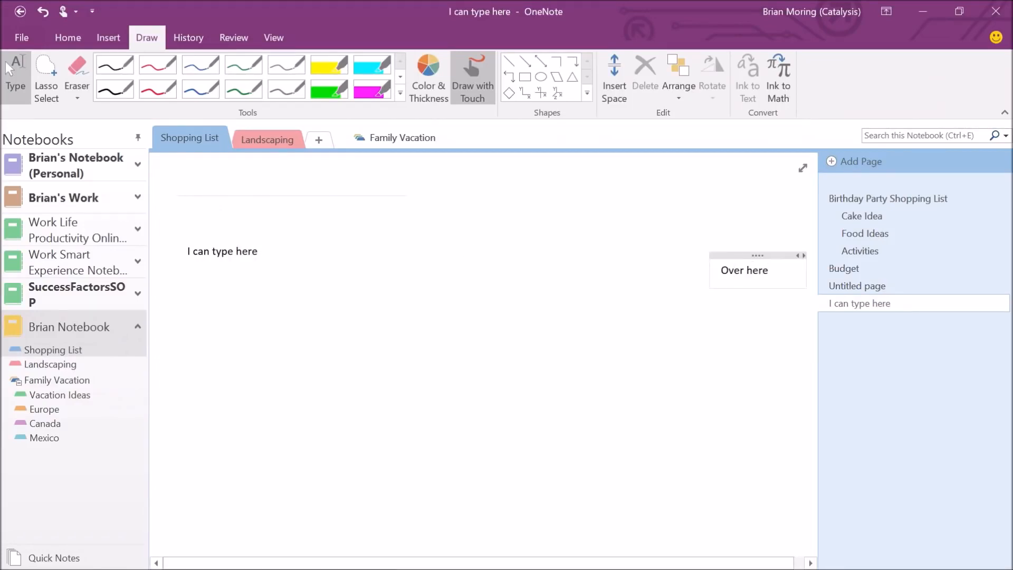
pyautogui.click(486, 481)
pyautogui.write('Down here')
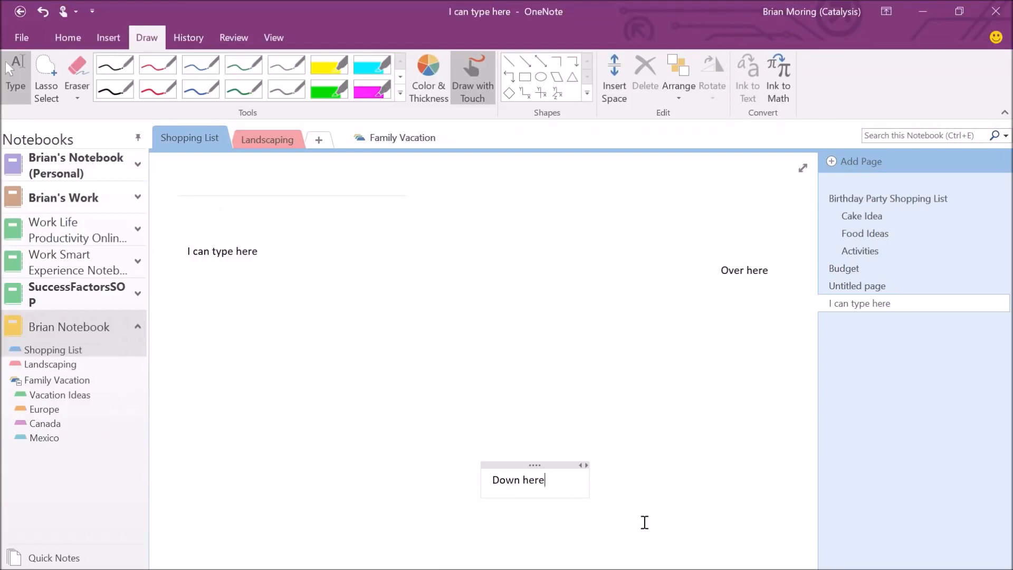
pyautogui.moveTo(499, 458); pyautogui.dragTo(289, 324)
pyautogui.moveTo(748, 256); pyautogui.dragTo(333, 276)
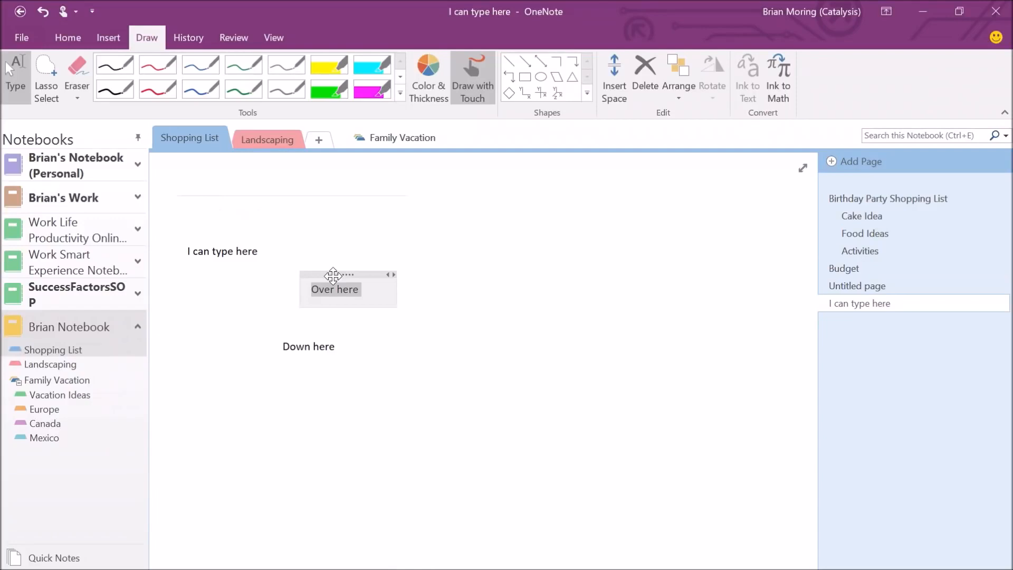
# Handwrite 'Hello' in red ink below the typed notes.
pyautogui.click(166, 361)
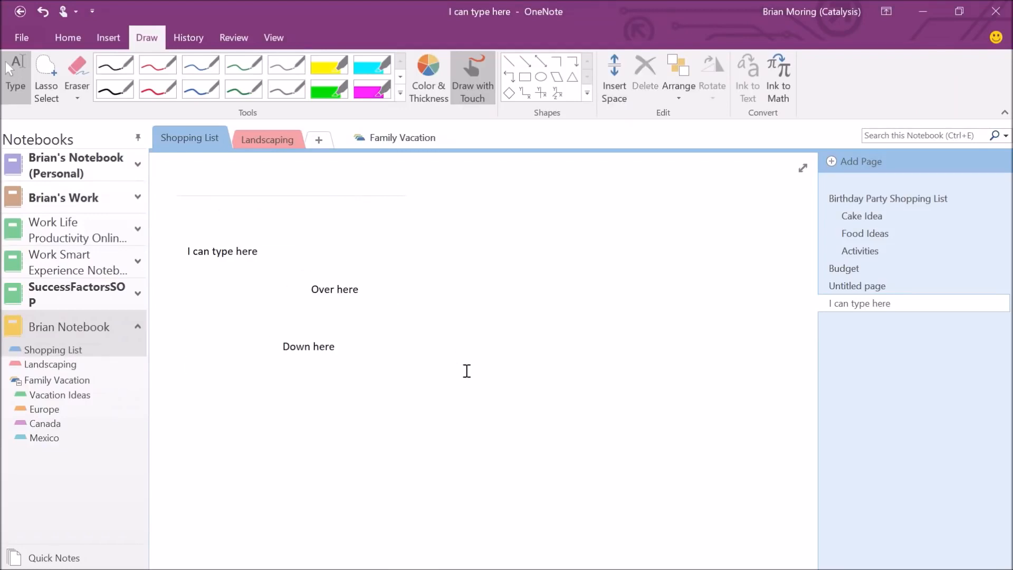
pyautogui.click(157, 89)
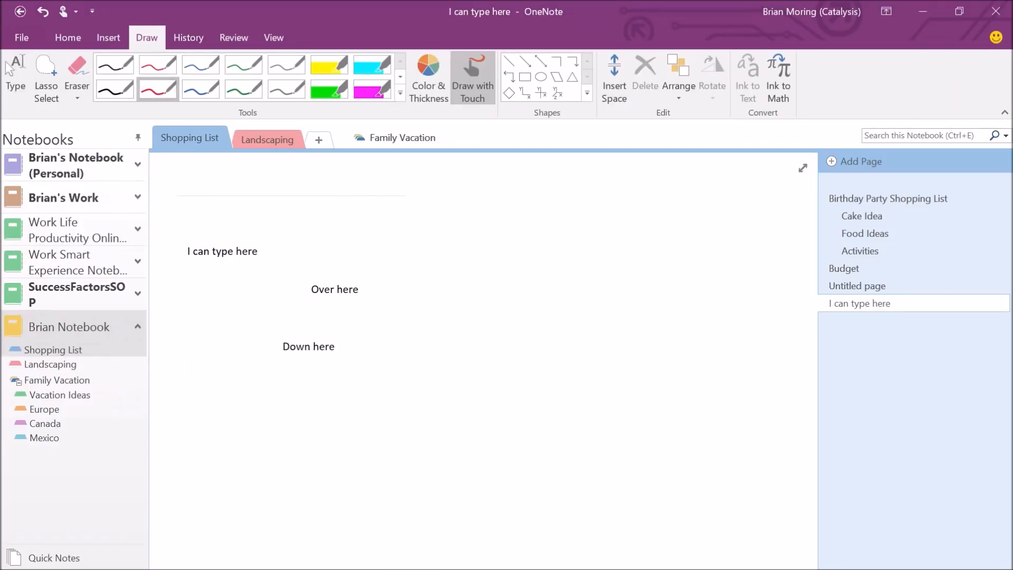
pyautogui.moveTo(419, 385); pyautogui.dragTo(414, 453)
pyautogui.moveTo(456, 377); pyautogui.dragTo(445, 454)
pyautogui.moveTo(417, 422)
pyautogui.mouseDown()
pyautogui.moveTo(473, 413)
pyautogui.moveTo(509, 431)
pyautogui.mouseUp()
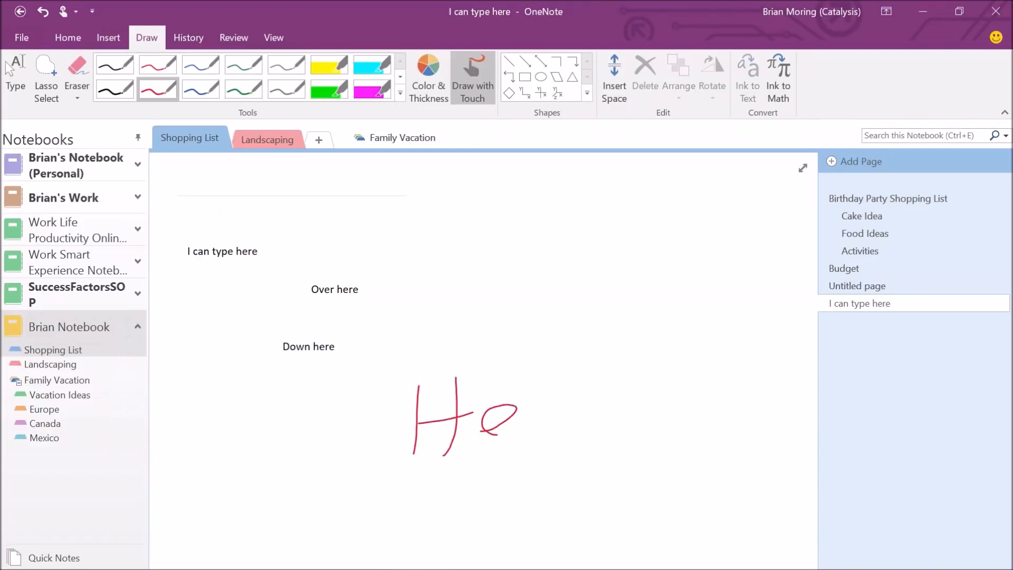
pyautogui.click(568, 351)
pyautogui.moveTo(541, 356)
pyautogui.mouseDown()
pyautogui.moveTo(540, 420)
pyautogui.moveTo(569, 420)
pyautogui.mouseUp()
pyautogui.moveTo(602, 371)
pyautogui.mouseDown()
pyautogui.moveTo(609, 423)
pyautogui.moveTo(602, 373)
pyautogui.mouseUp()
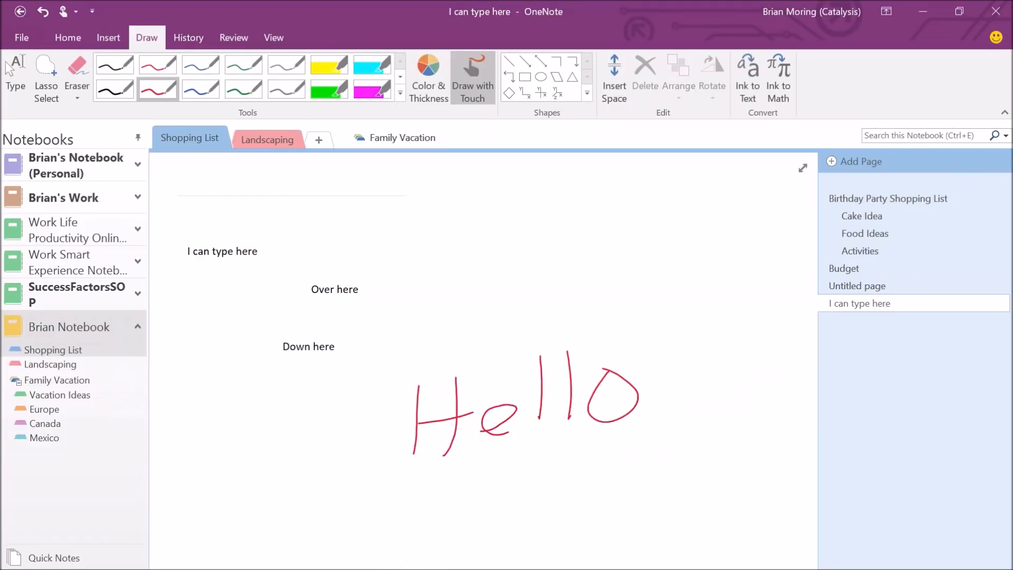
pyautogui.press('Escape')
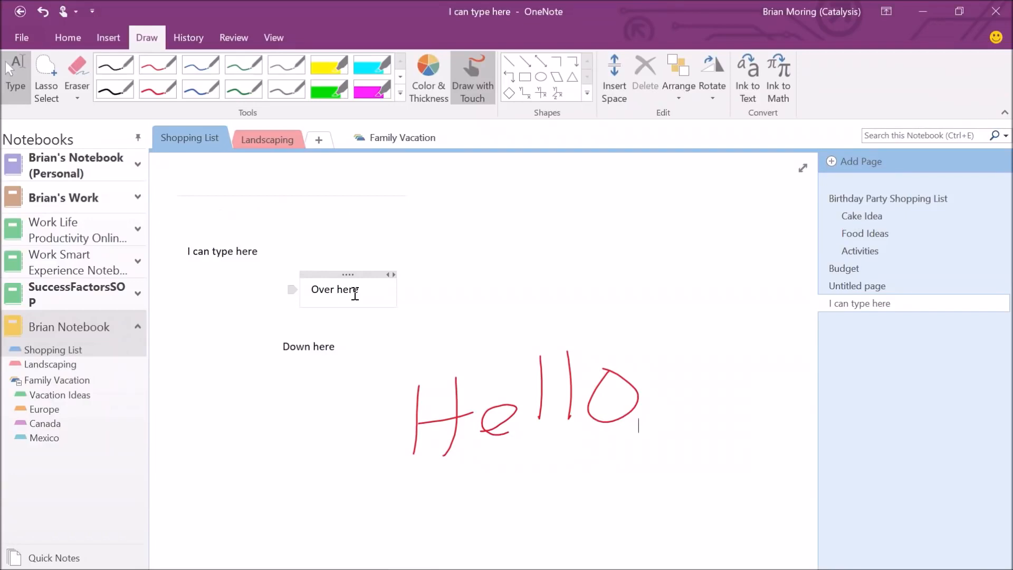
# Insert vertical space below 'I can type here' to push the other notes and the Hello ink down.
pyautogui.click(108, 38)
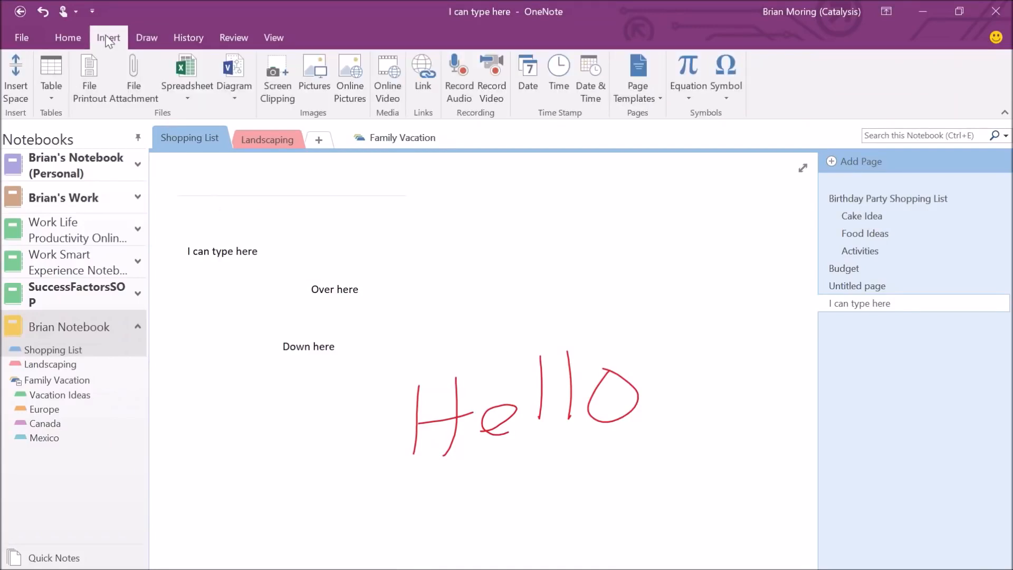
pyautogui.click(12, 87)
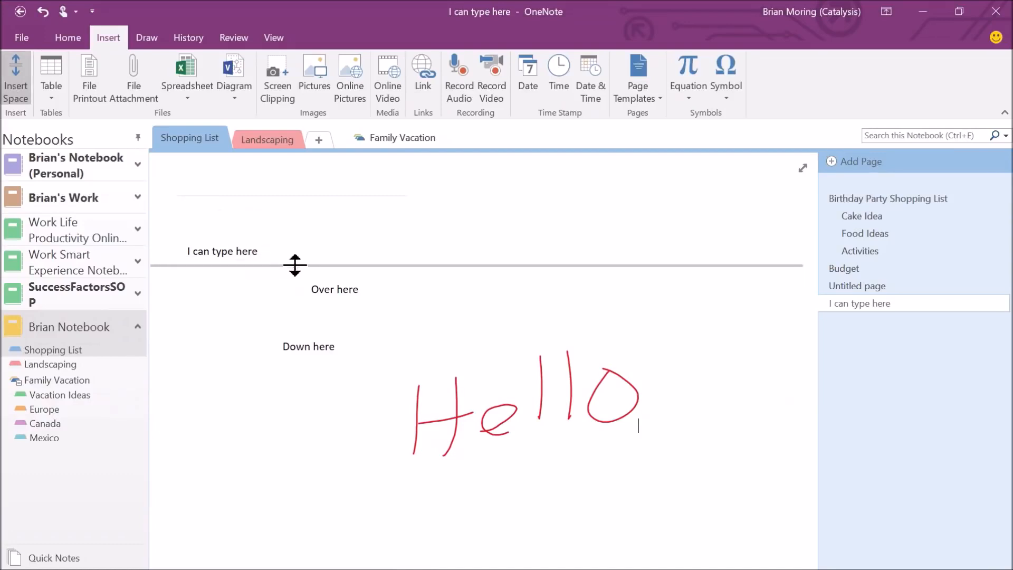
pyautogui.moveTo(294, 259); pyautogui.dragTo(335, 420)
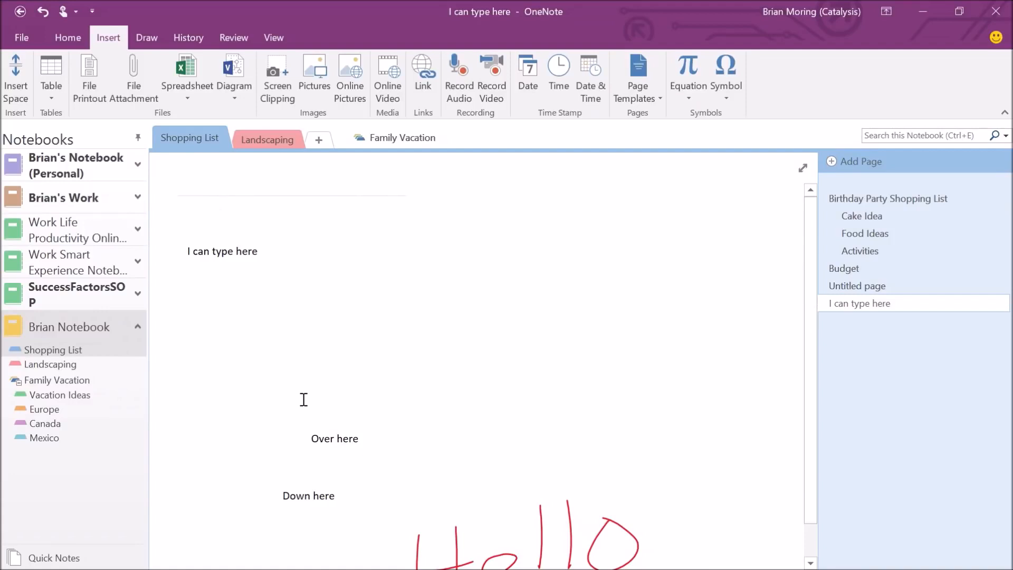
pyautogui.scroll(-1, 303, 400)
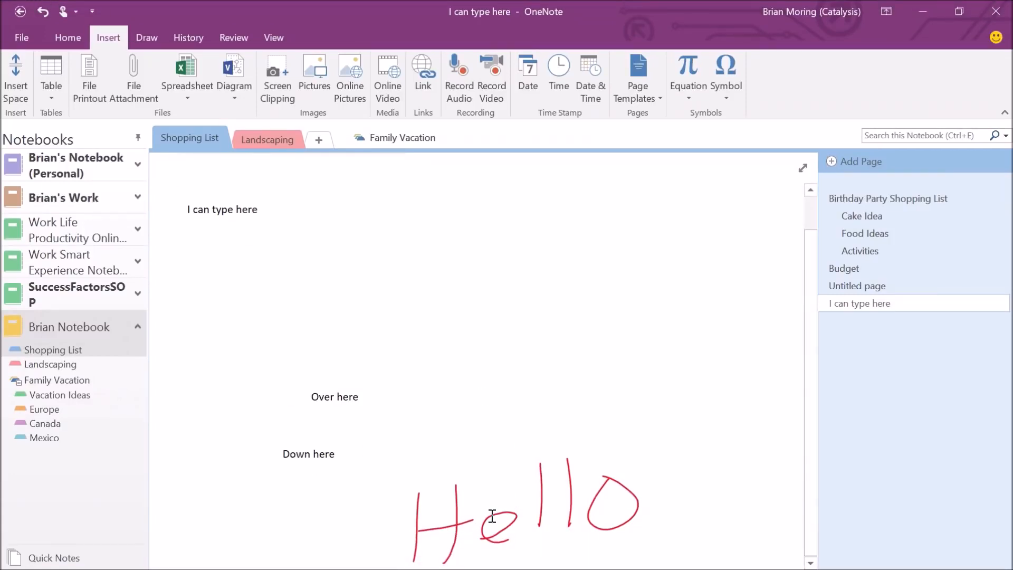
pyautogui.click(161, 39)
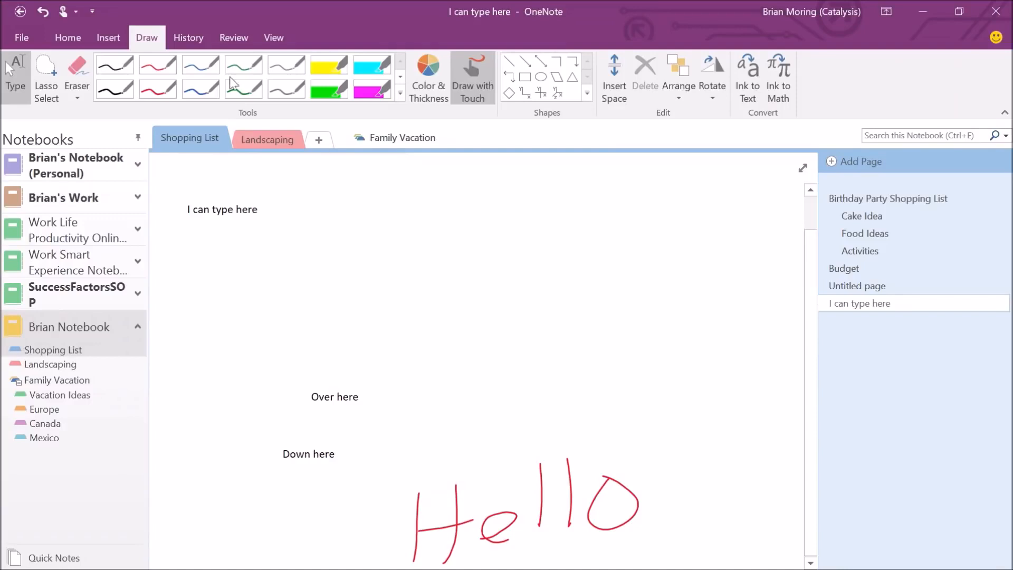
# Try Ink to Text on Hello, undo it, then search the notebook for 'Hello'.
pyautogui.click(746, 71)
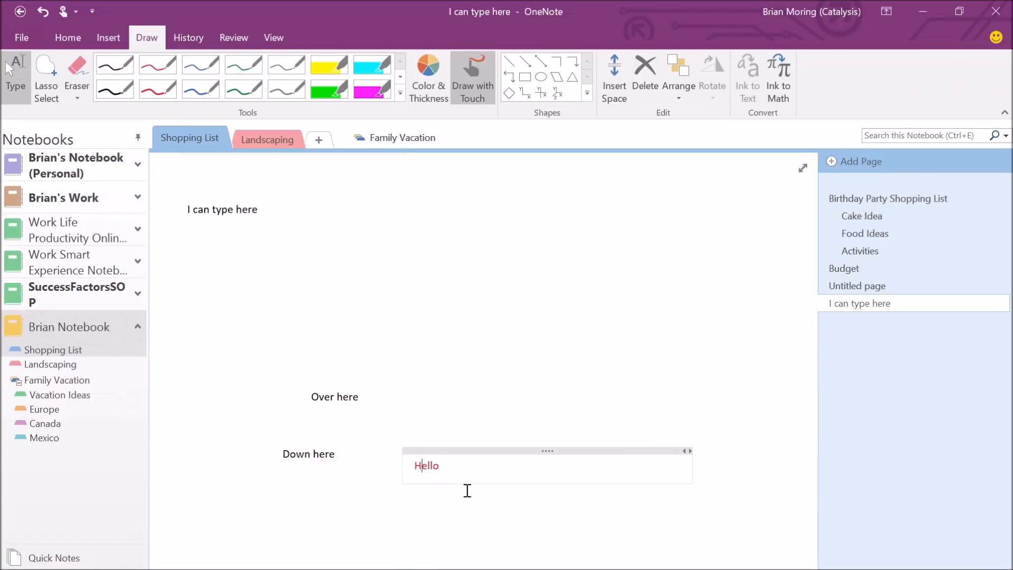
pyautogui.click(44, 11)
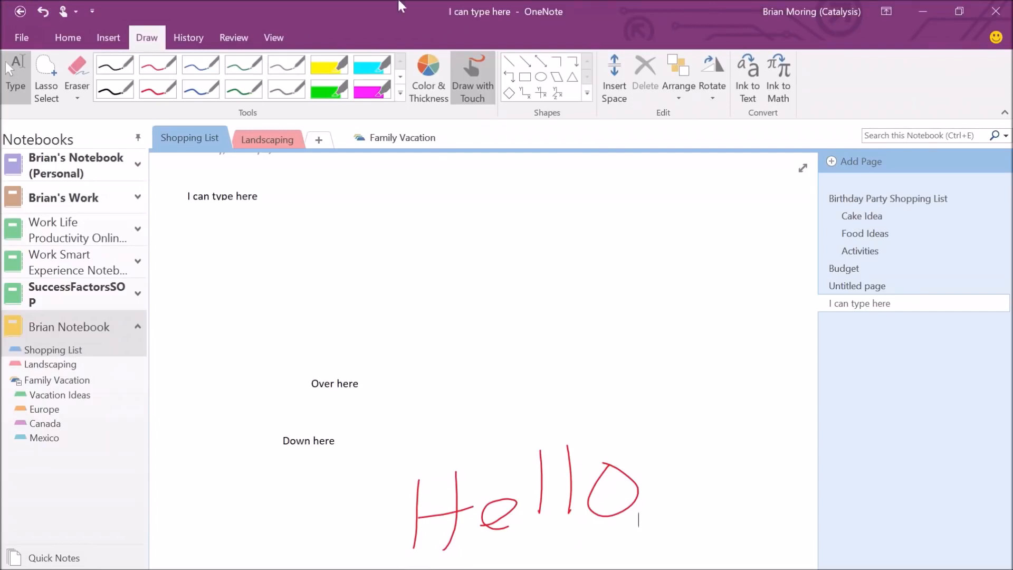
pyautogui.click(876, 137)
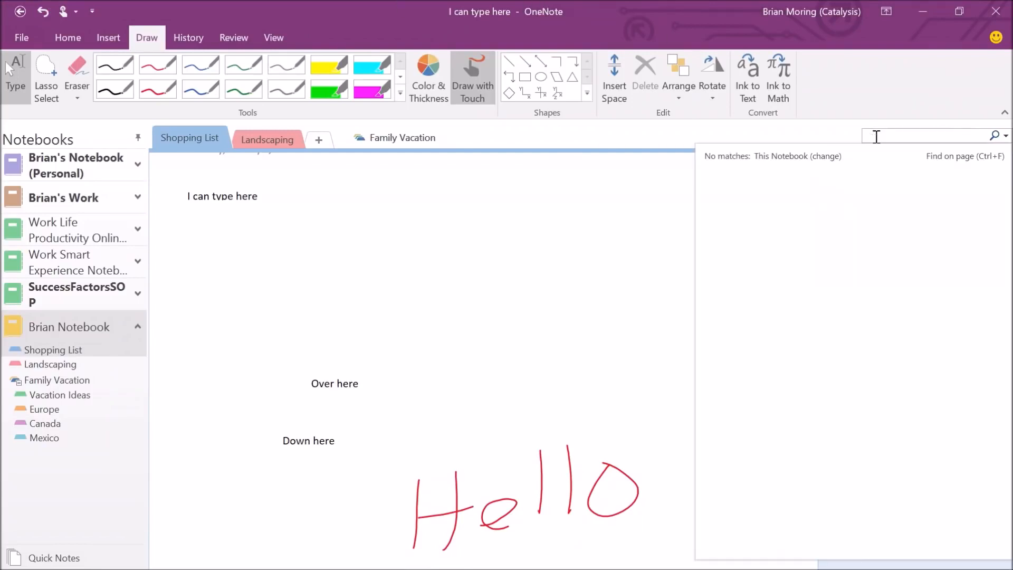
pyautogui.write('Hello')
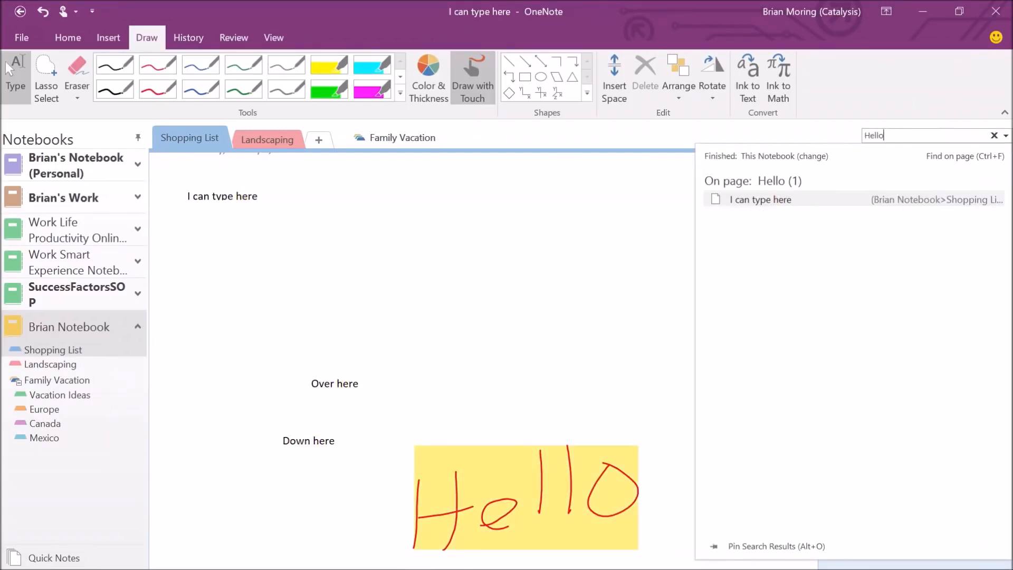
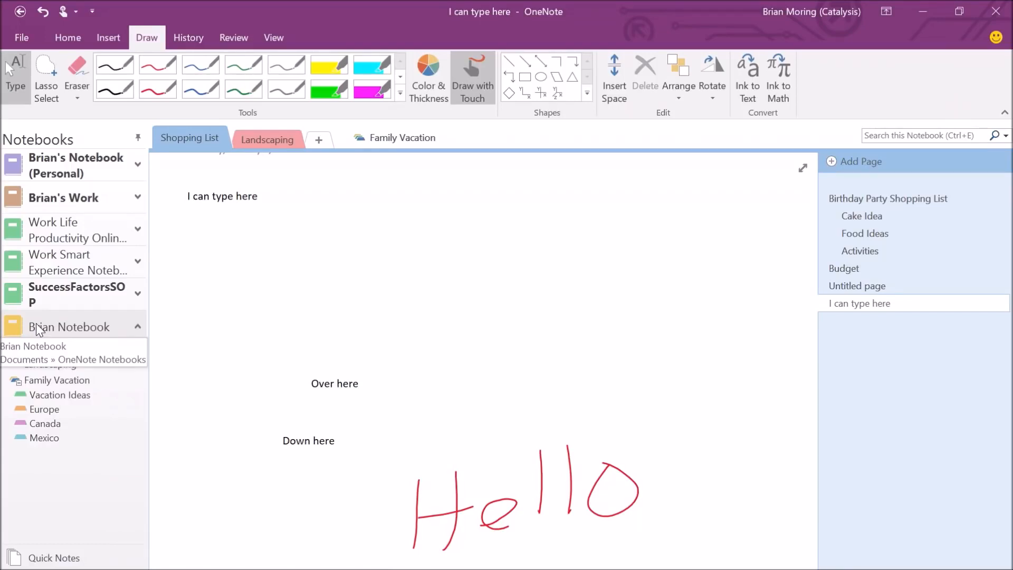
# Open Brian Notebook's Properties and choose Change Location to pick a new sync location.
pyautogui.rightClick(37, 329)
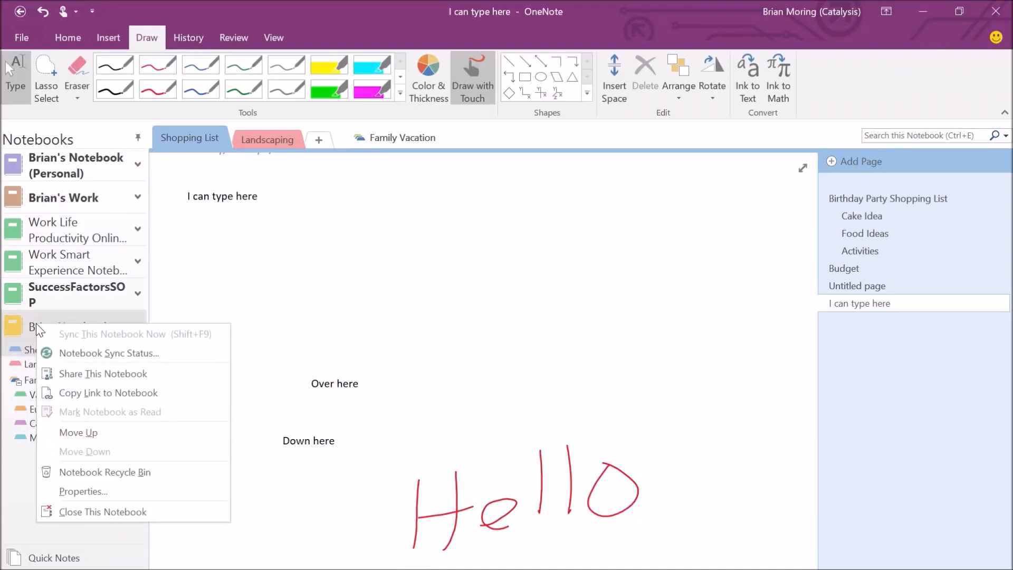
pyautogui.click(99, 491)
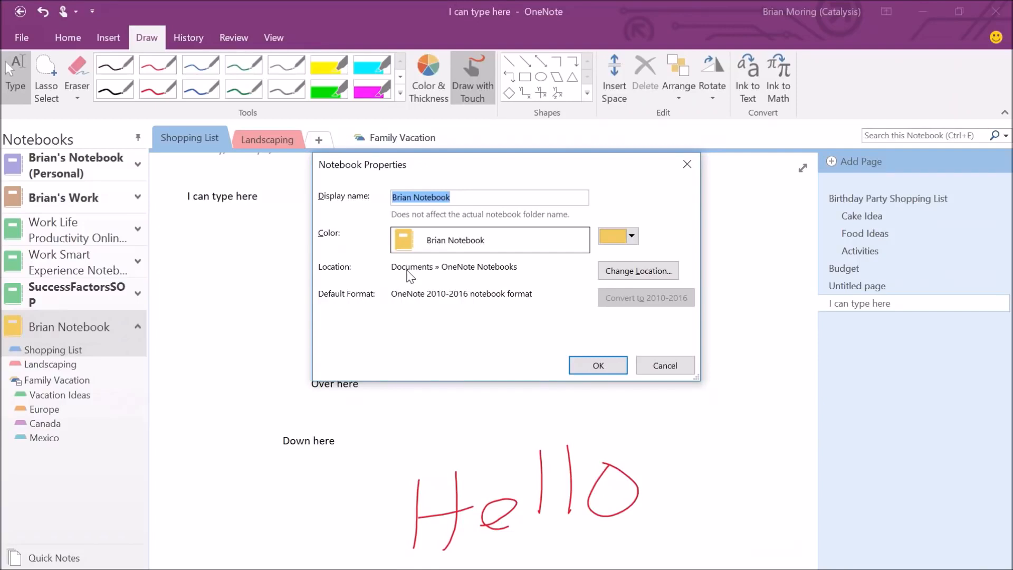
pyautogui.click(636, 276)
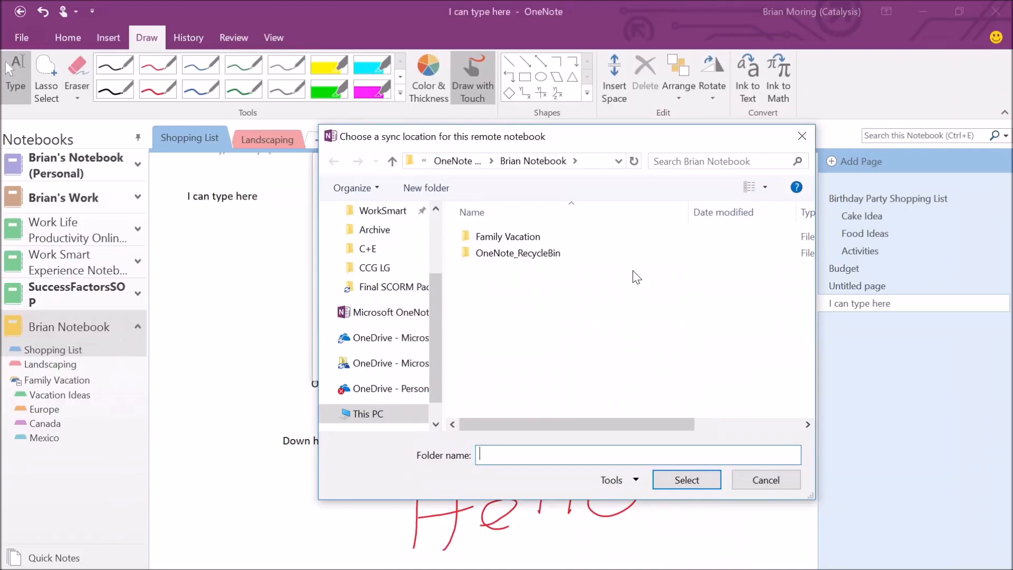
# Select OneDrive - Personal in the folder dialog as Brian Notebook's new sync location.
pyautogui.scroll(2, 426, 323)
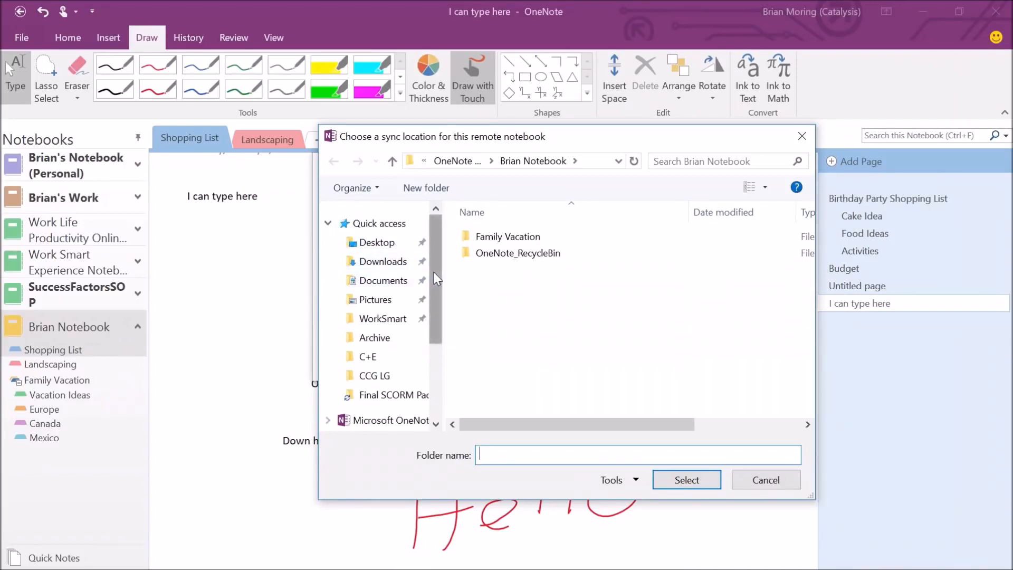
pyautogui.moveTo(434, 271); pyautogui.dragTo(429, 363)
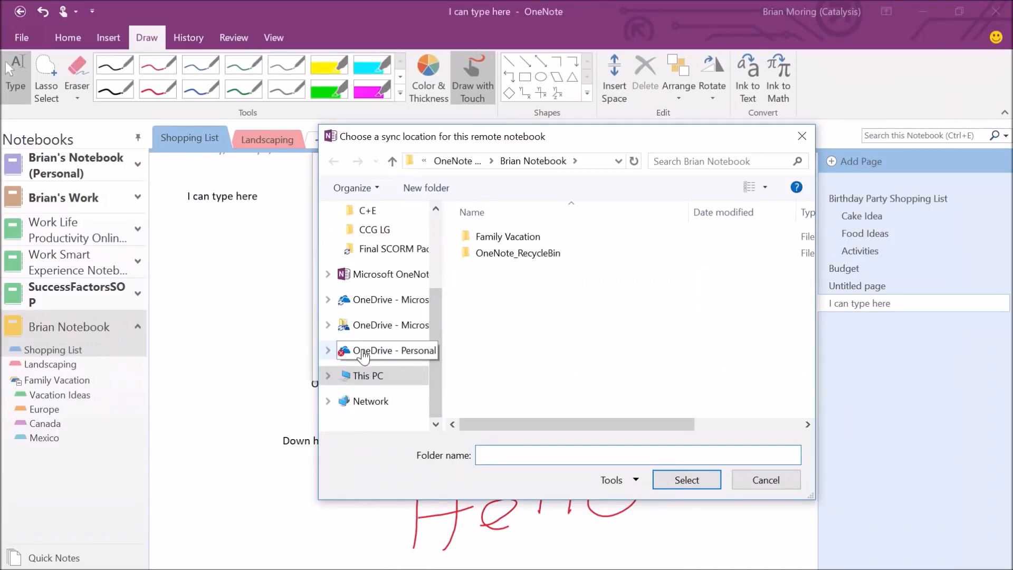
pyautogui.click(363, 353)
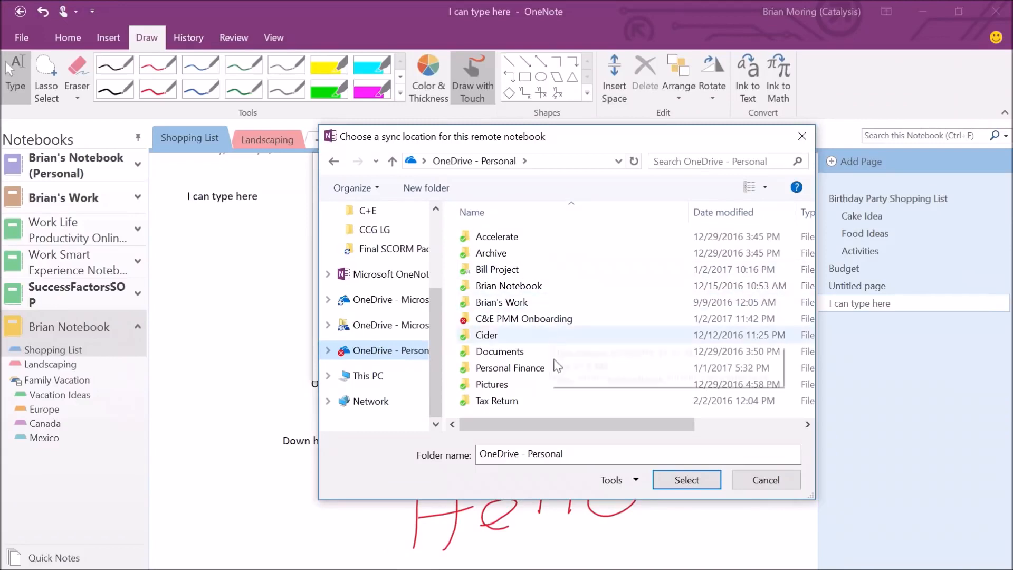
pyautogui.click(684, 481)
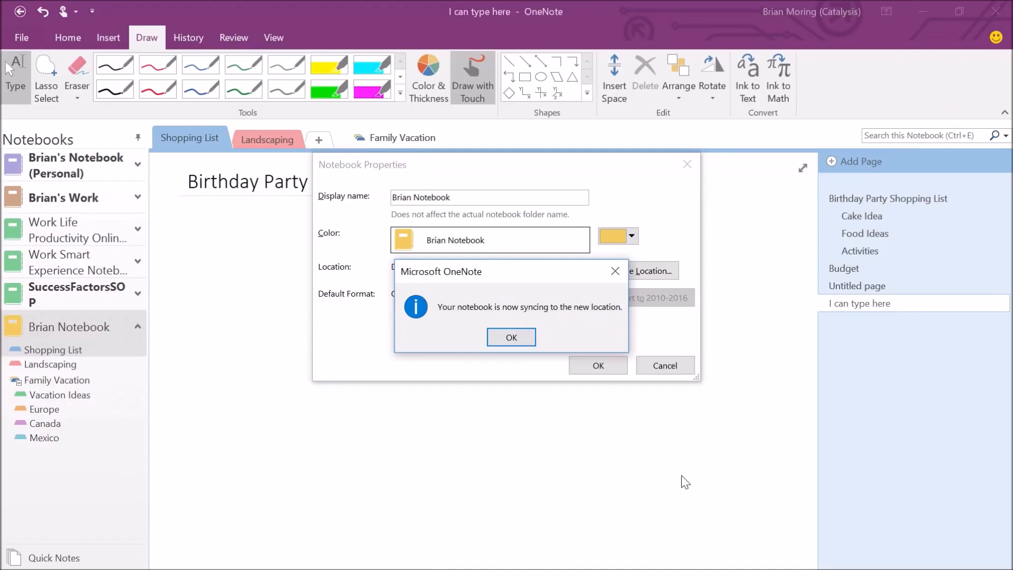
# Dismiss the sync message, then reopen Brian Notebook's Properties to verify the OneDrive - Personal location.
pyautogui.click(514, 337)
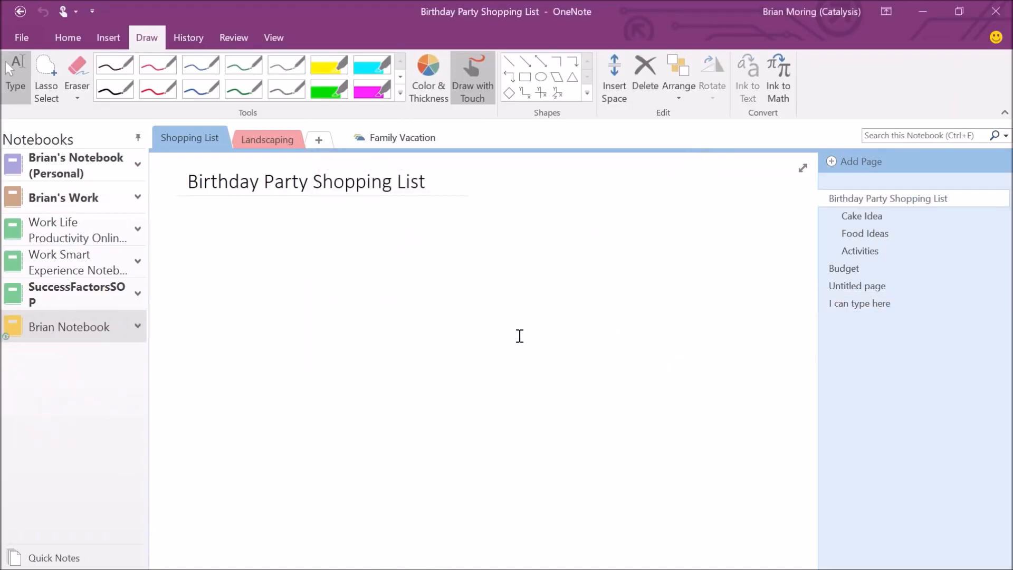
pyautogui.rightClick(54, 331)
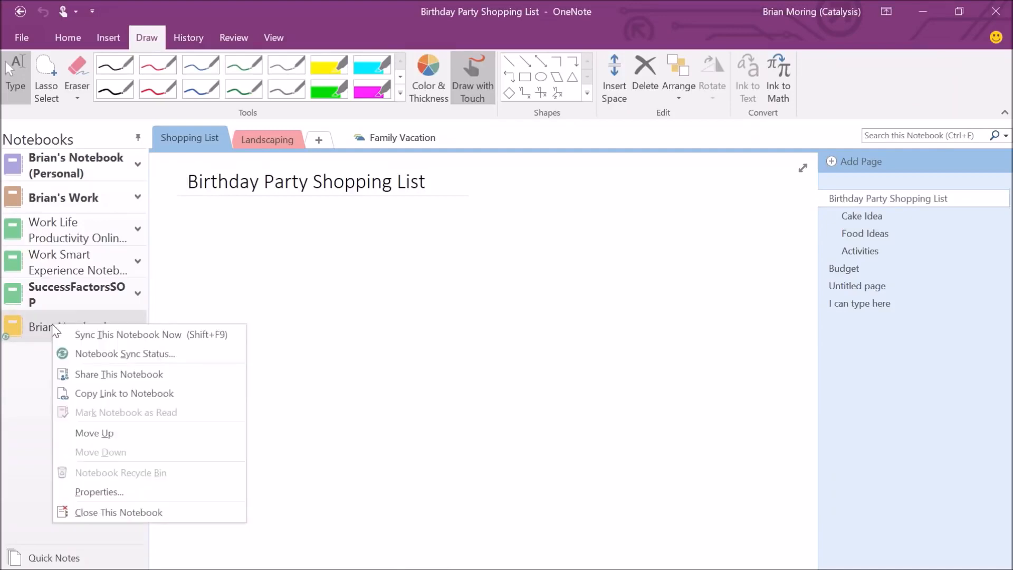
pyautogui.click(124, 489)
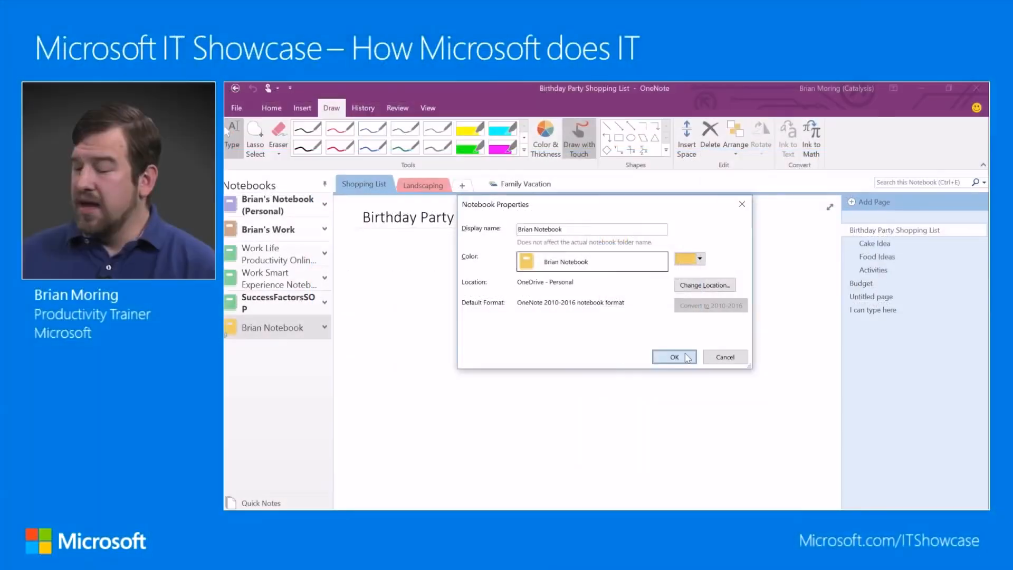
pyautogui.click(598, 365)
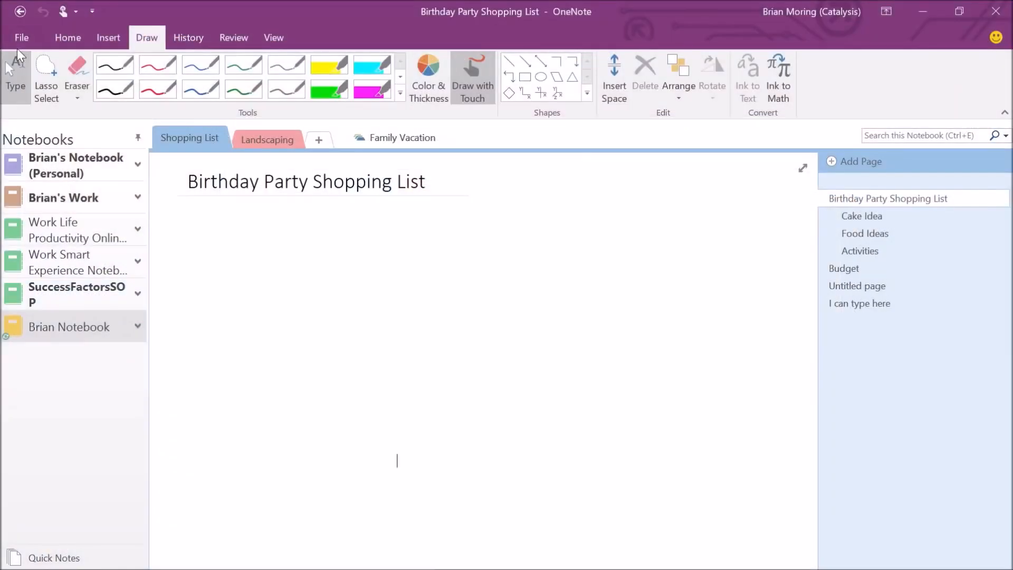
# Go to File > Share to view Brian Notebook's Share with People screen.
pyautogui.click(19, 37)
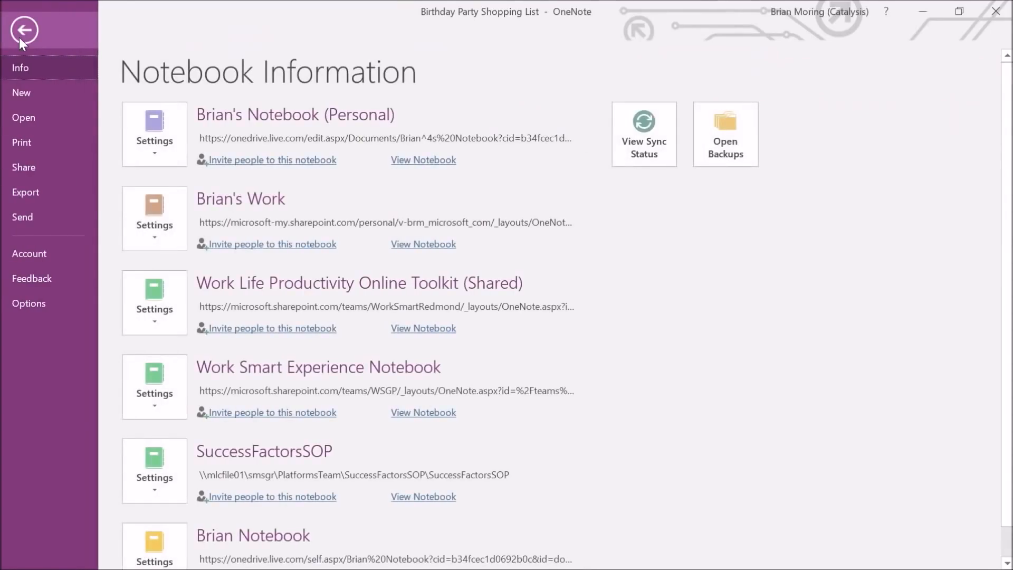
pyautogui.click(30, 173)
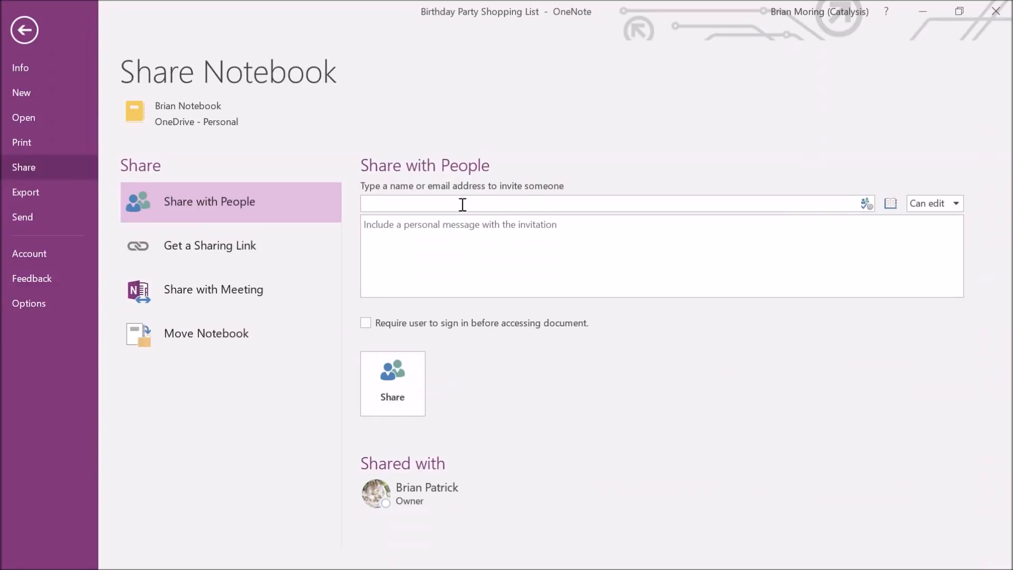
# Share Brian Notebook with the invitee's e-mail address at Can edit, then return to the notes.
pyautogui.click(432, 205)
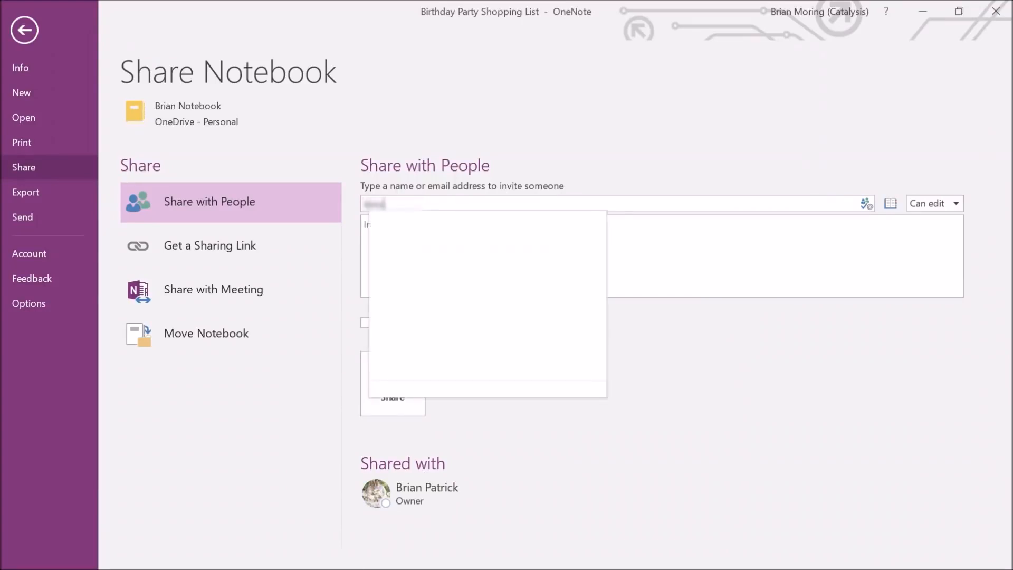
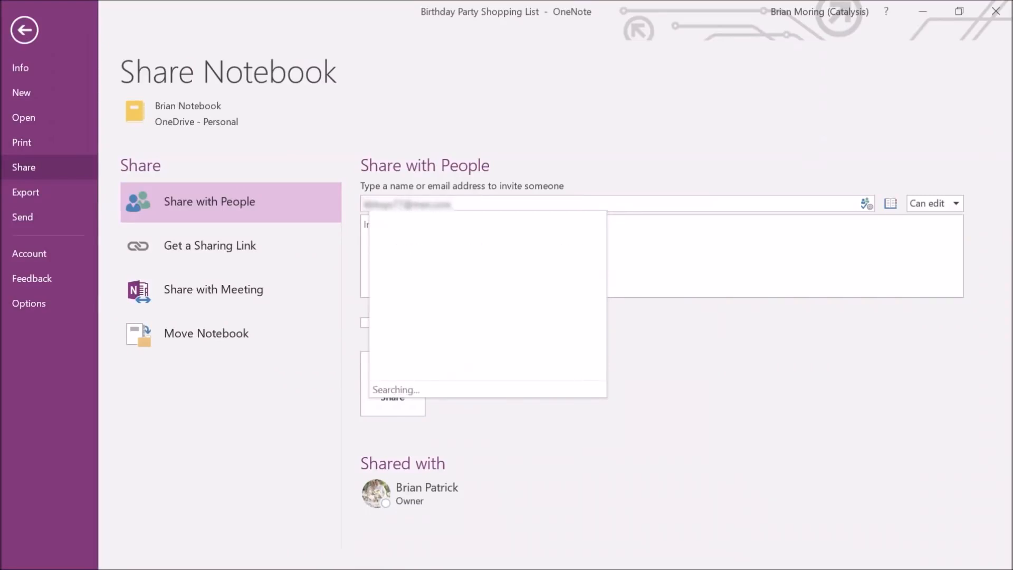
pyautogui.click(862, 146)
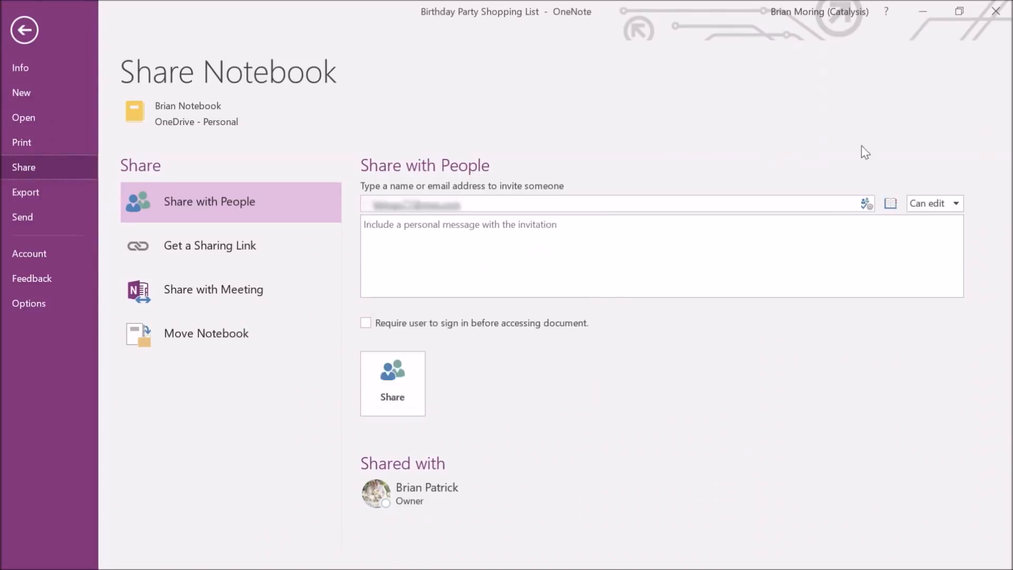
pyautogui.click(929, 209)
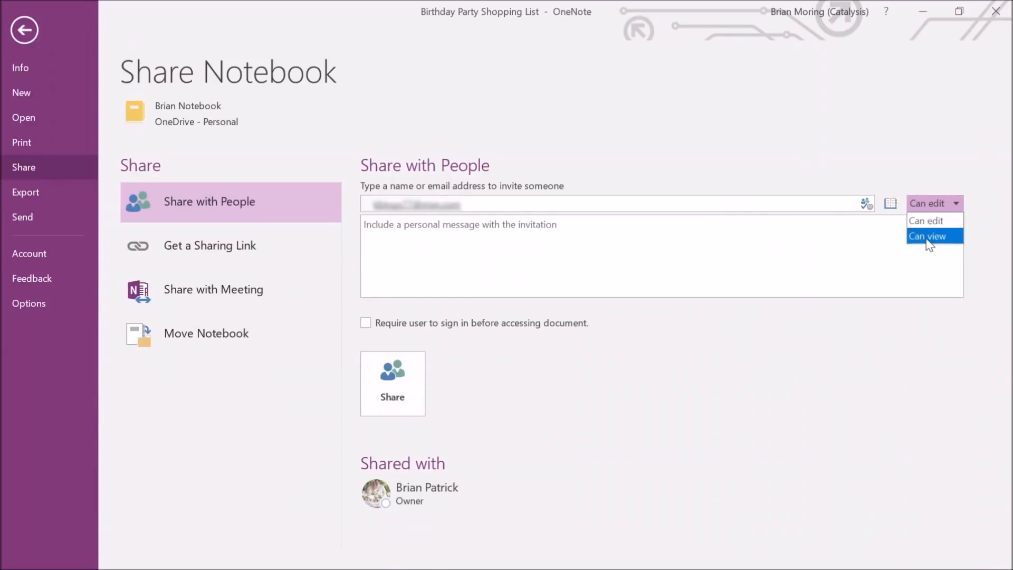
pyautogui.click(924, 221)
pyautogui.click(817, 237)
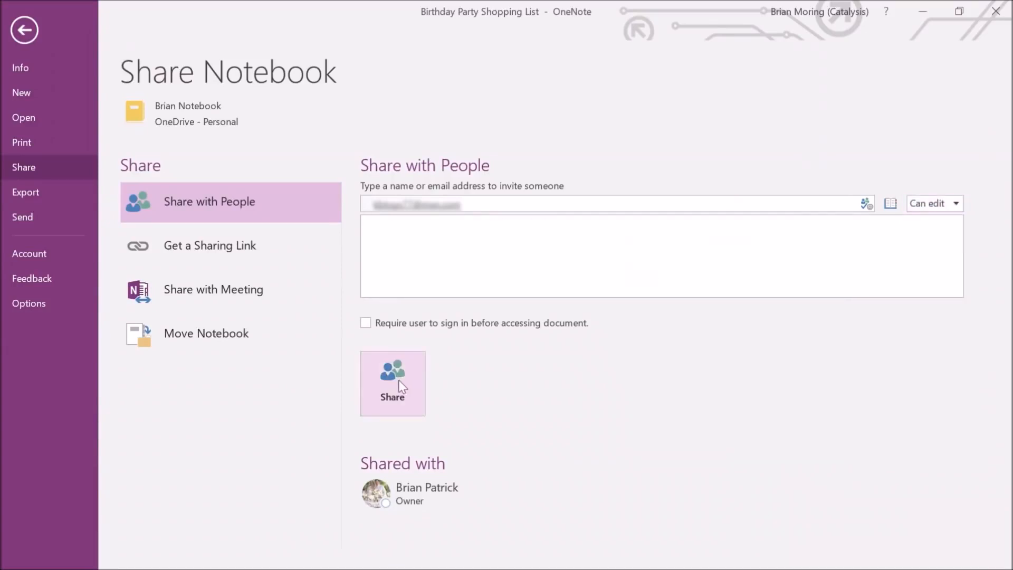
pyautogui.click(400, 386)
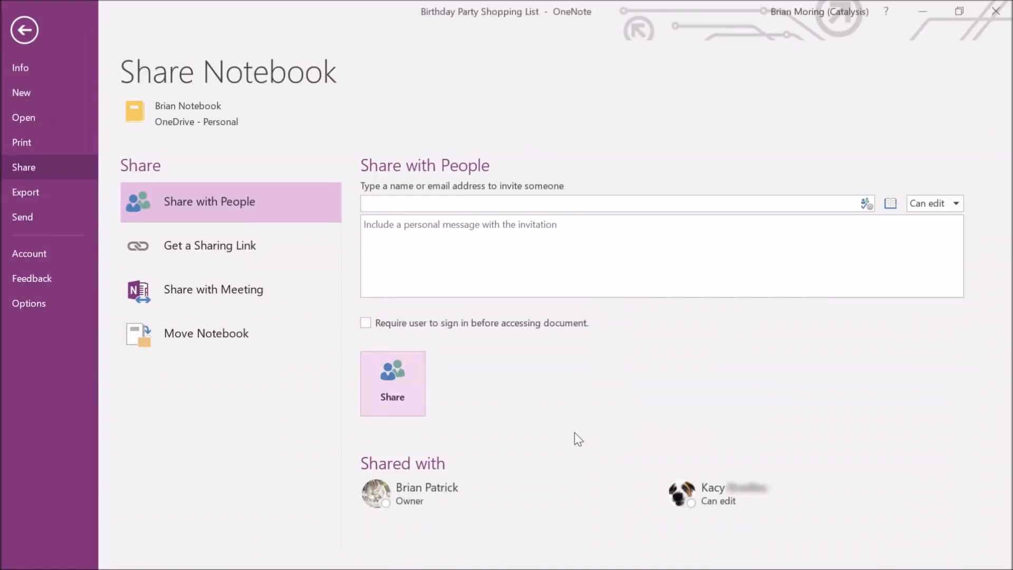
pyautogui.moveTo(763, 495)
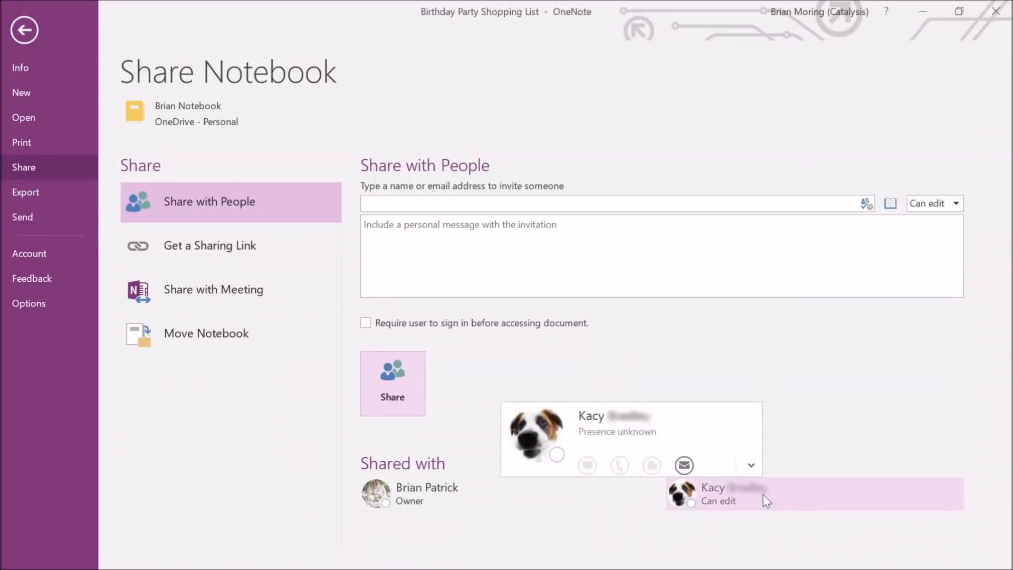
pyautogui.click(33, 34)
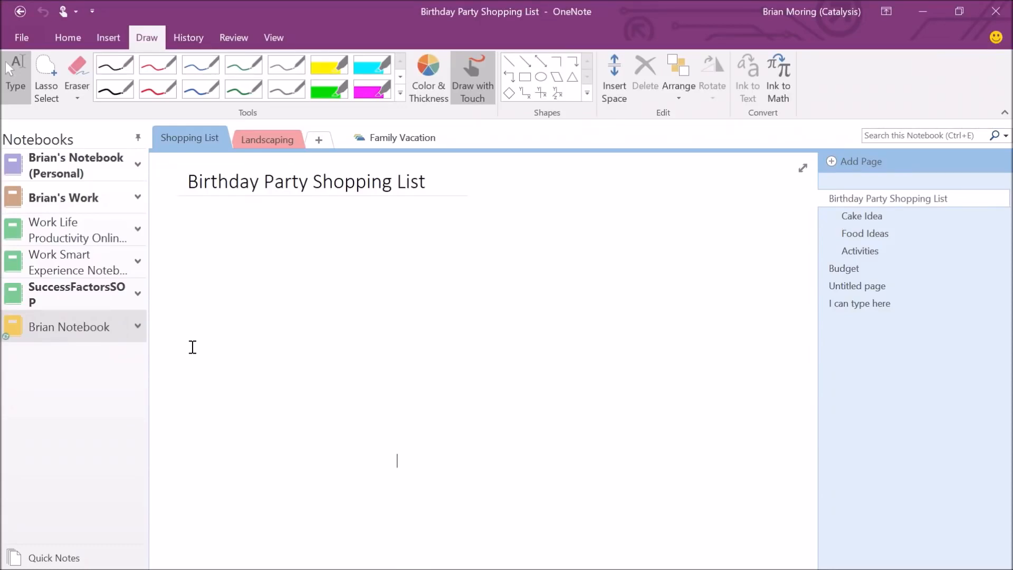
# Switch the ribbon from Home to History and open the Work Life Productivity notebook.
pyautogui.click(73, 38)
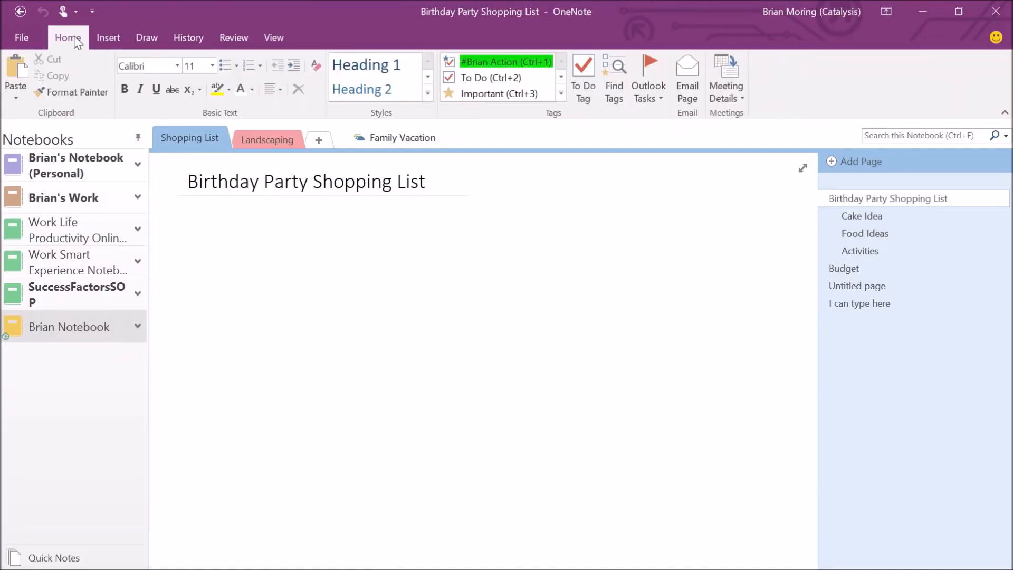
pyautogui.click(185, 38)
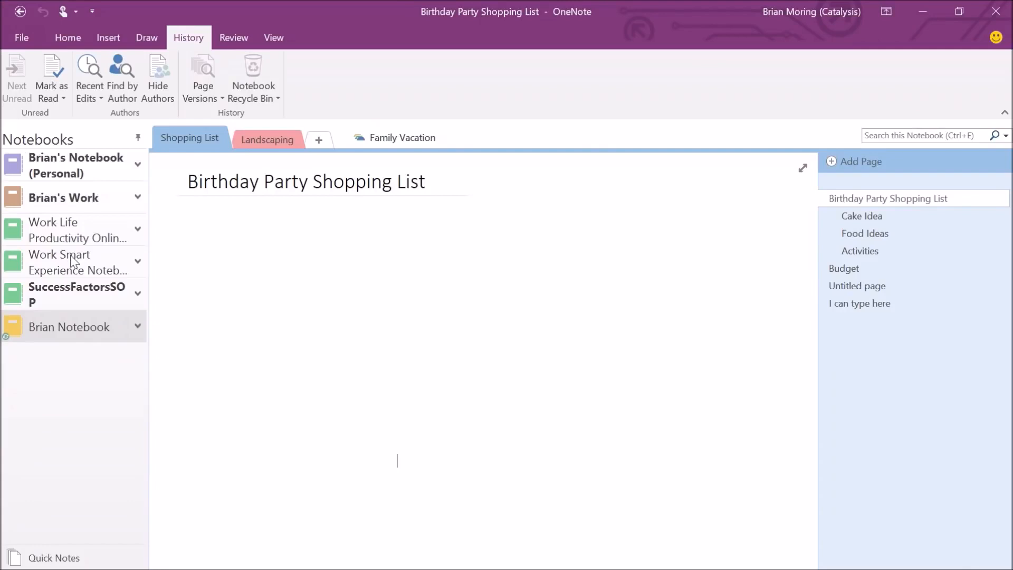
pyautogui.click(90, 233)
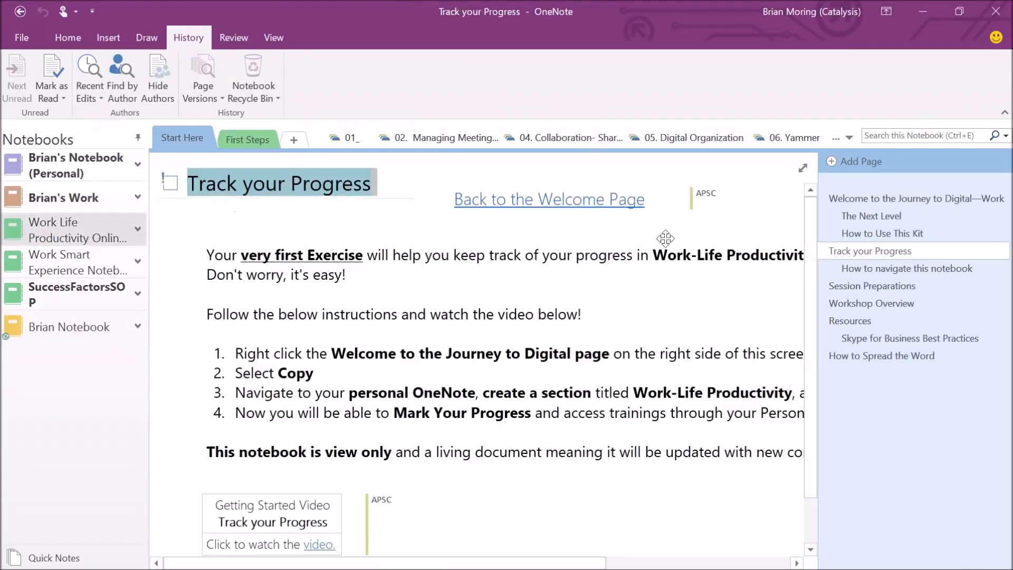
# Browse the Start Here pages: Welcome, How to Use This Kit, Session Preparations, How to Spread the Word.
pyautogui.click(876, 200)
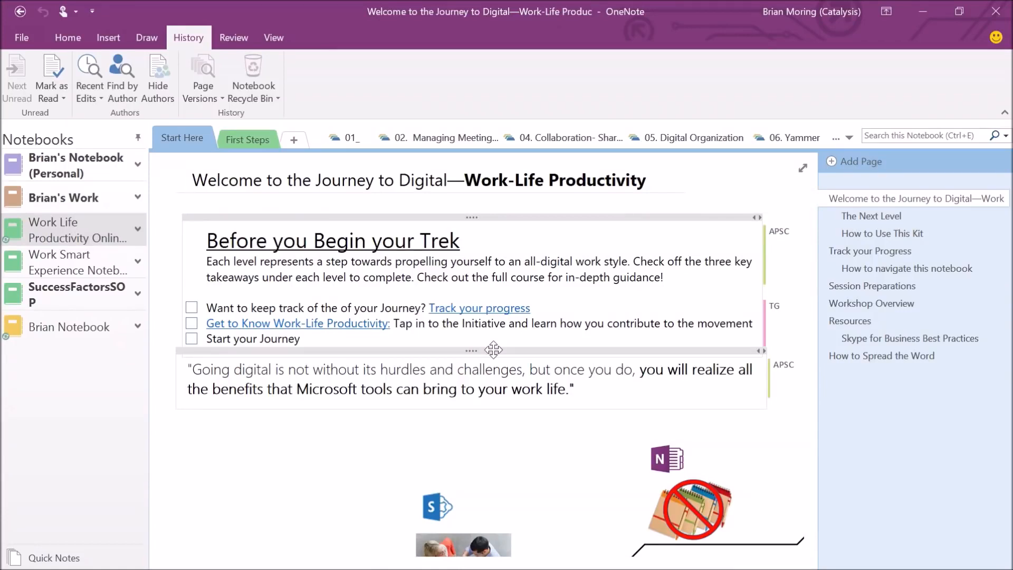
pyautogui.click(878, 233)
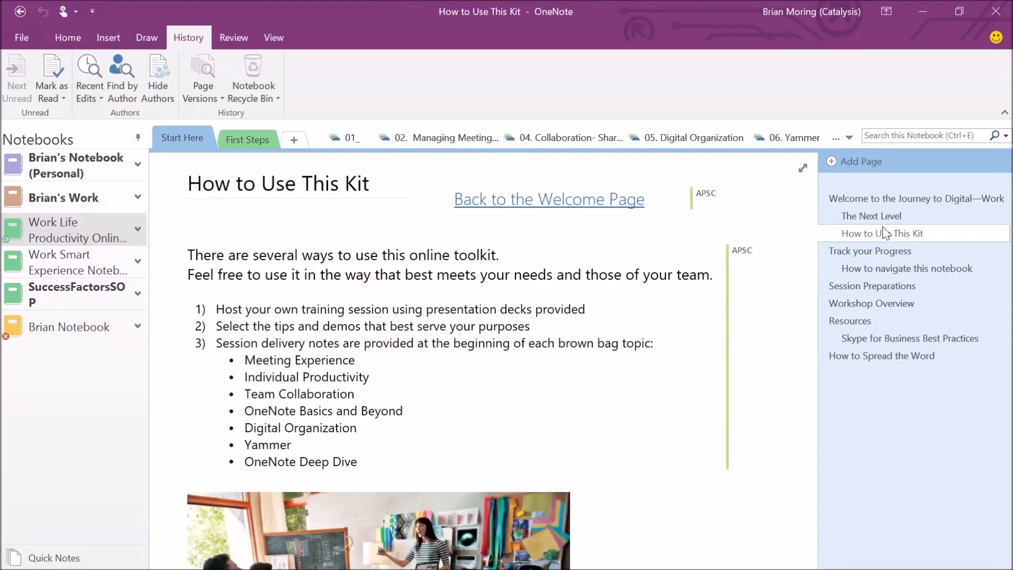
pyautogui.click(865, 202)
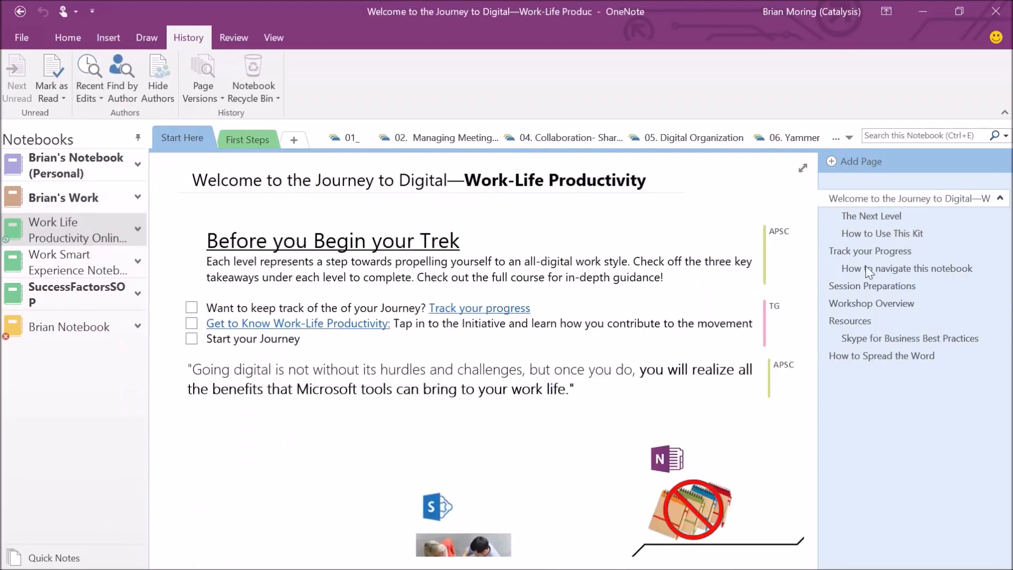
pyautogui.click(877, 288)
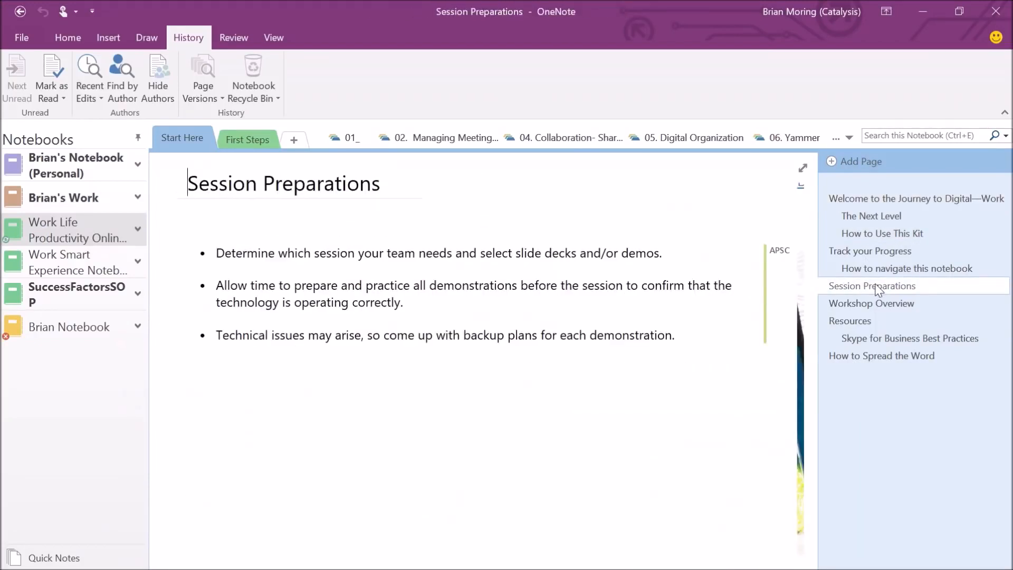
pyautogui.click(869, 356)
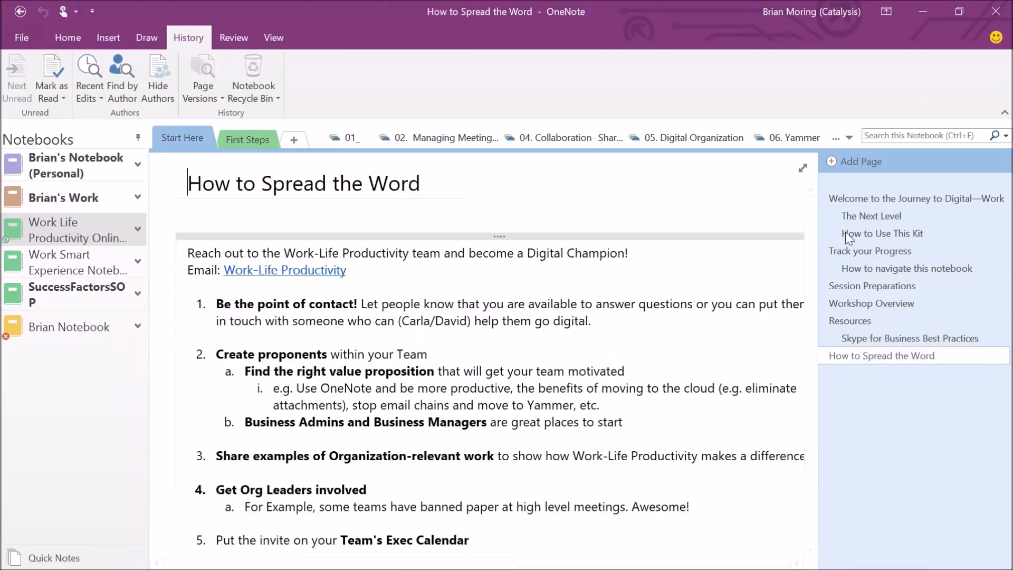
# Navigate through First Steps and the section groups to 02. Managing Meetings' Scheduling a Meeting page.
pyautogui.click(246, 132)
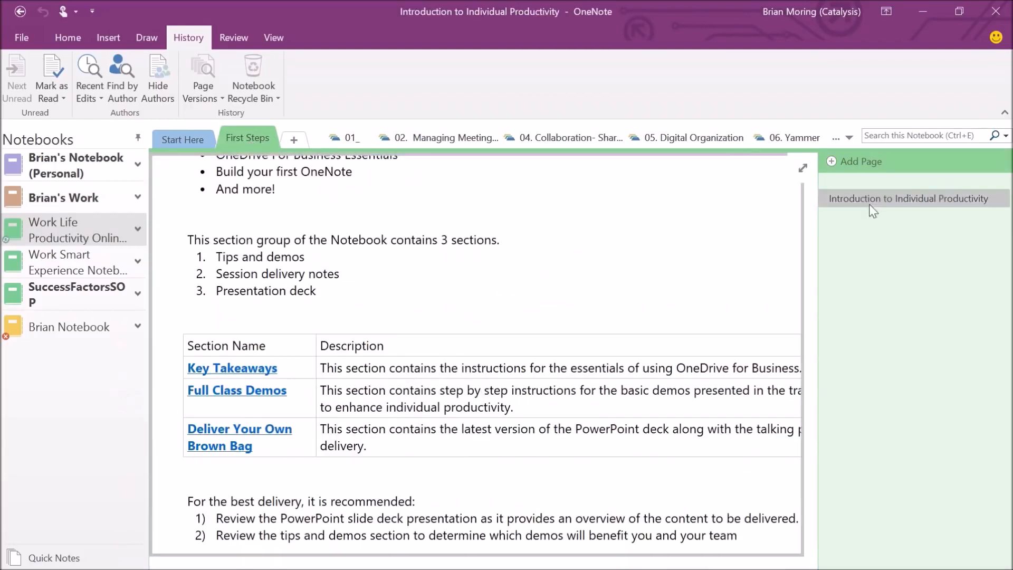
pyautogui.click(350, 136)
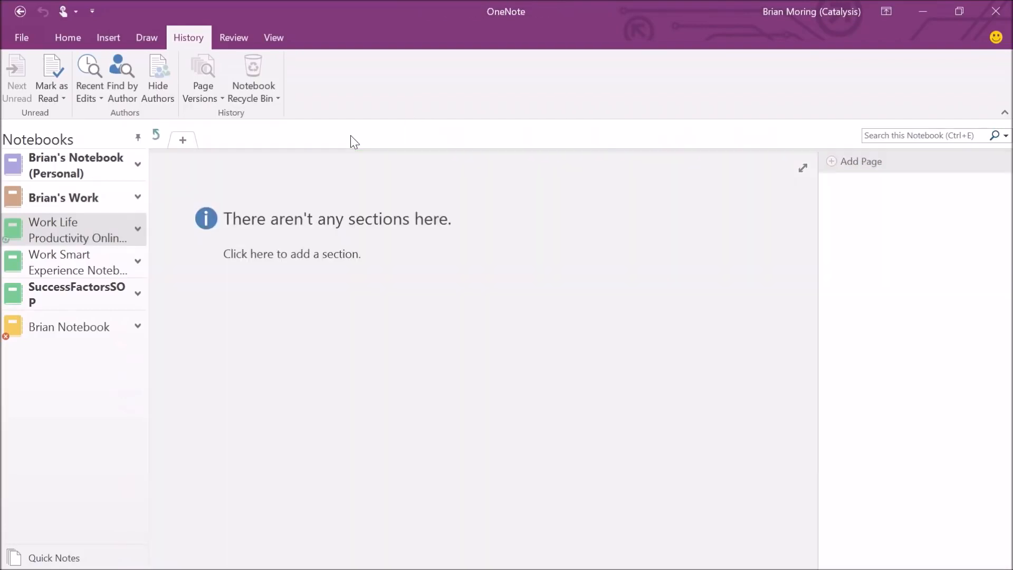
pyautogui.click(156, 135)
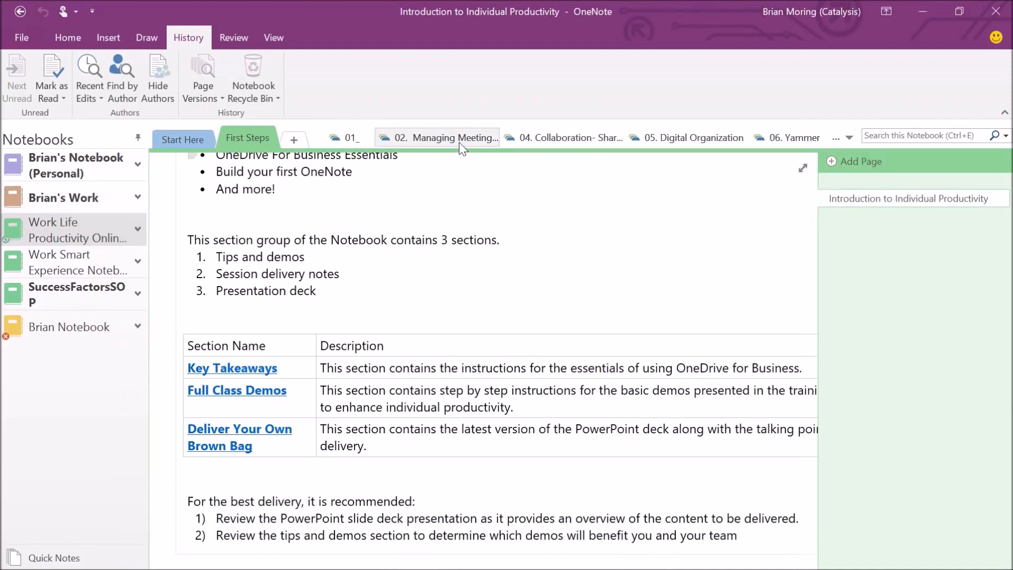
pyautogui.click(461, 141)
pyautogui.click(841, 236)
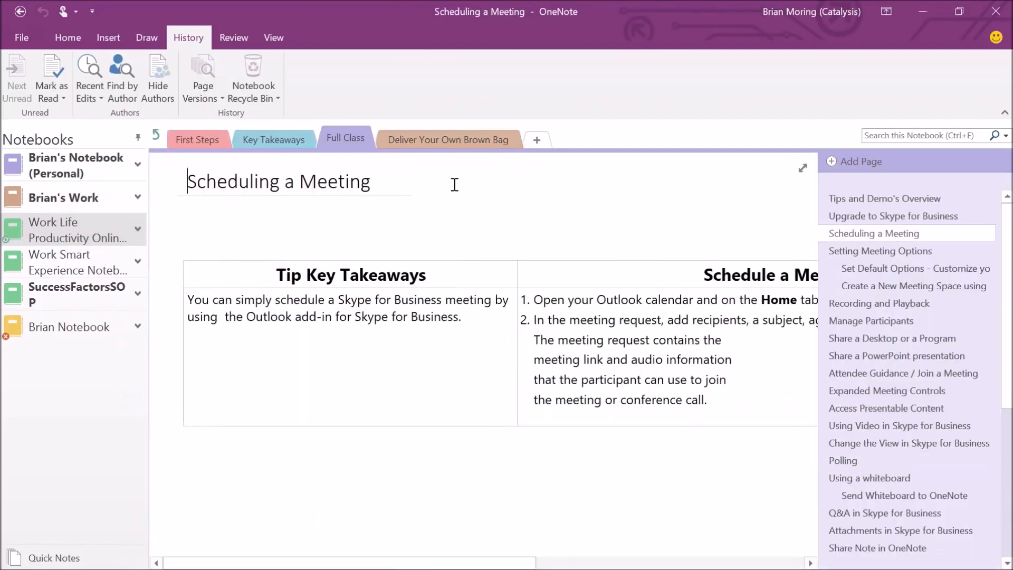
# Browse Work Smart Experience's Working remotely page and Brian Notebook, toggling the page version options.
pyautogui.click(74, 263)
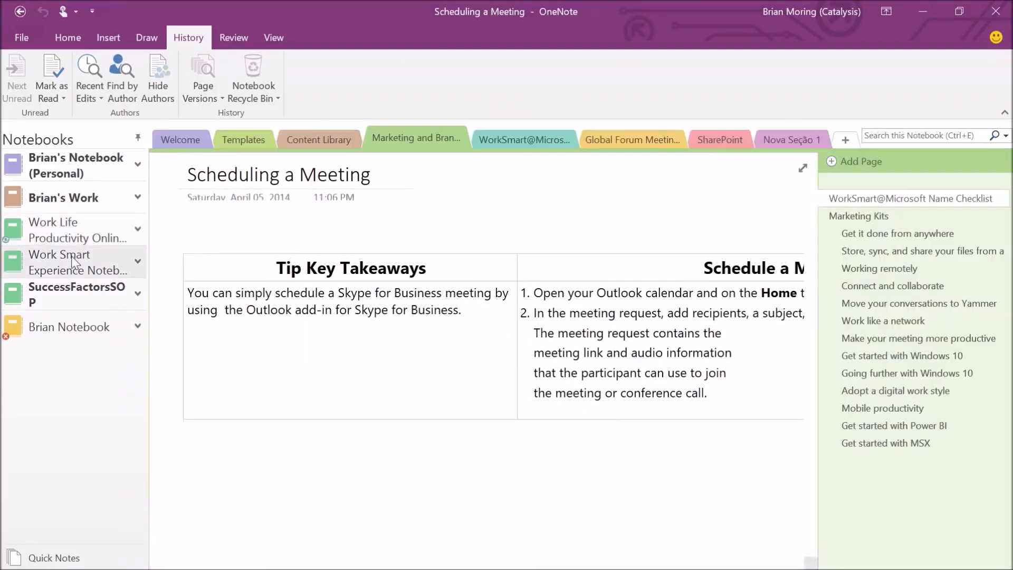
pyautogui.click(871, 269)
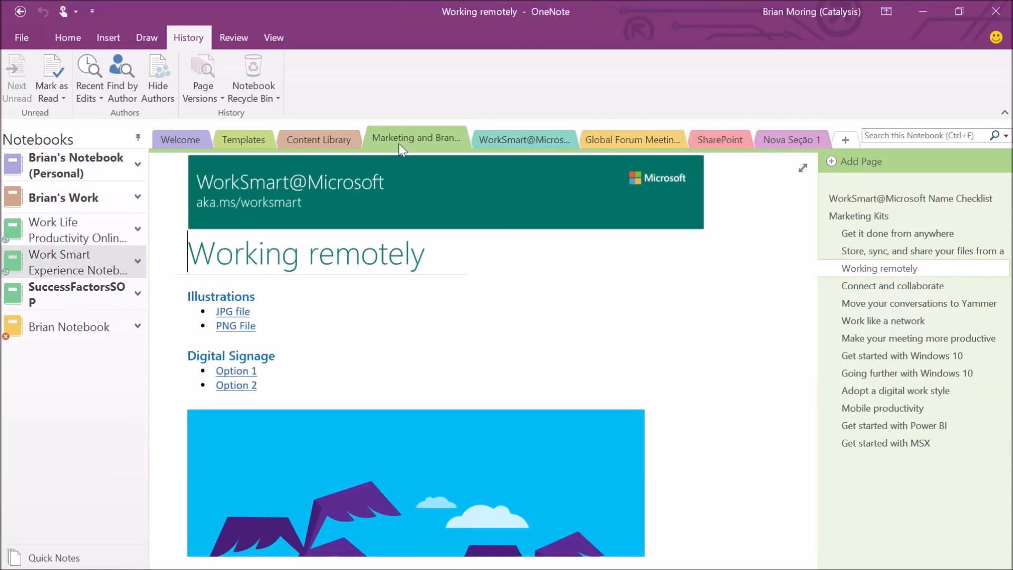
pyautogui.click(79, 36)
pyautogui.click(179, 36)
pyautogui.click(66, 323)
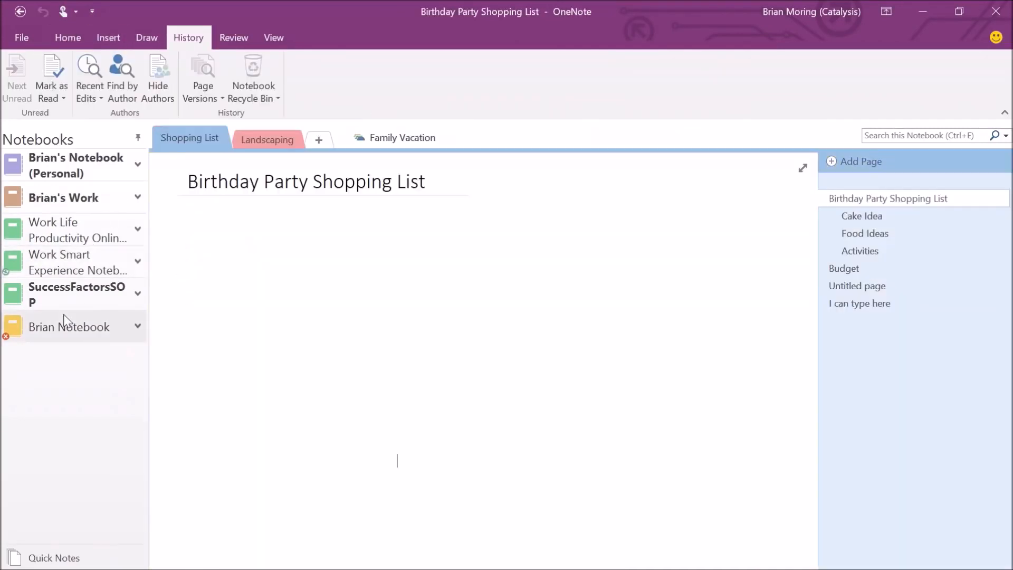
pyautogui.click(207, 96)
pyautogui.click(207, 93)
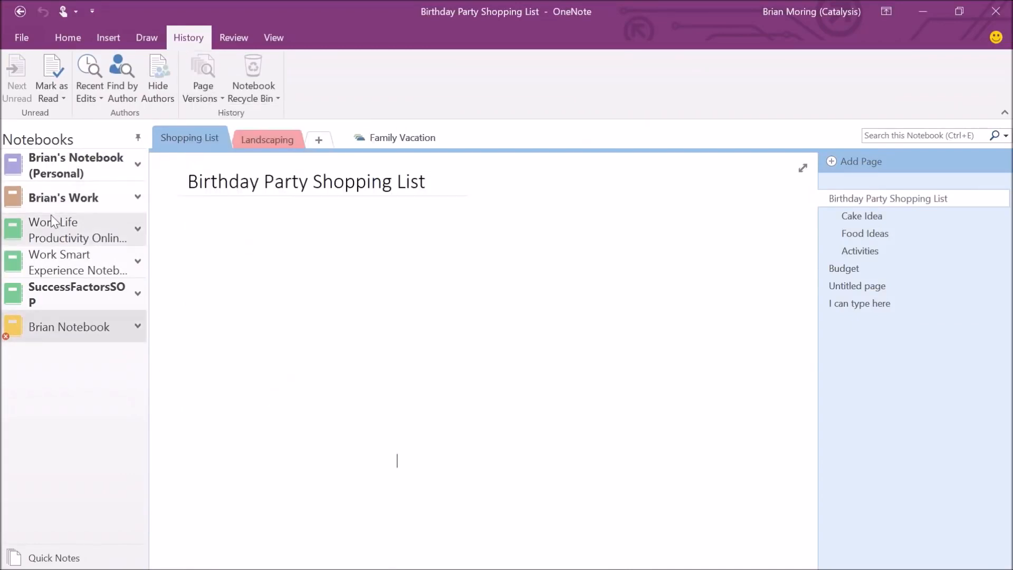
# Switch through Brian's Work and Work Smart to Work Life Productivity's Start Here welcome page.
pyautogui.click(64, 203)
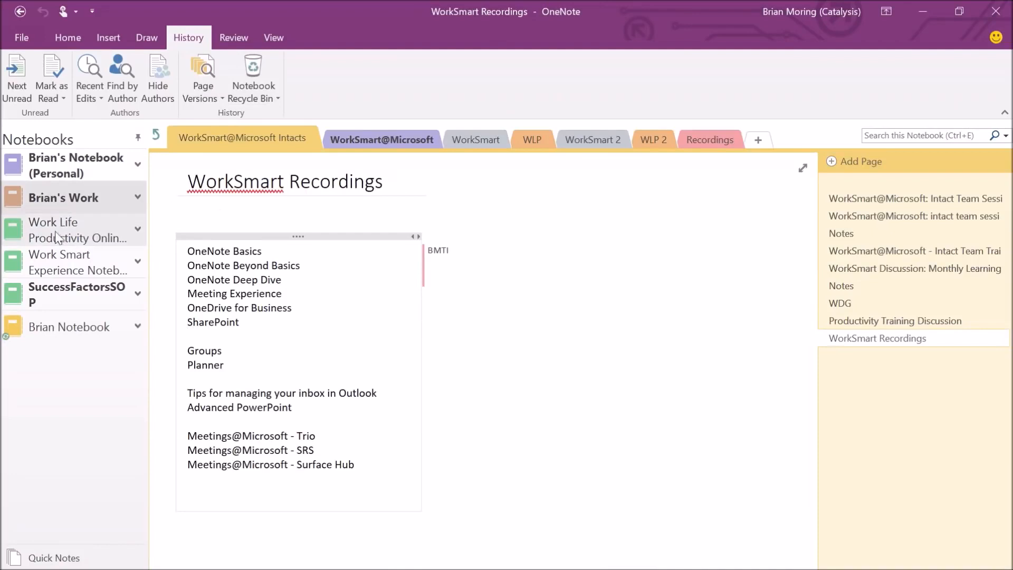
pyautogui.click(77, 256)
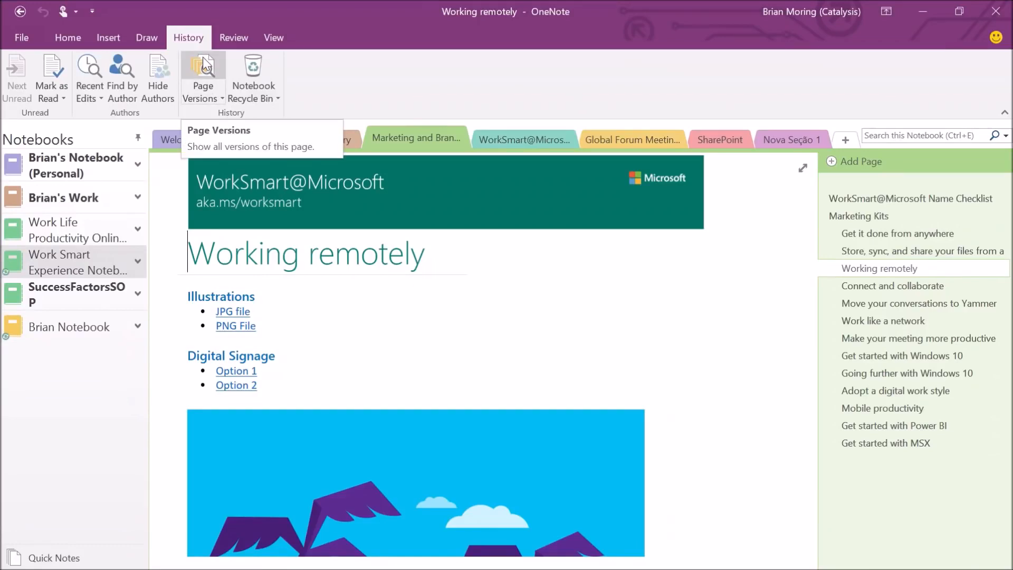
pyautogui.click(46, 222)
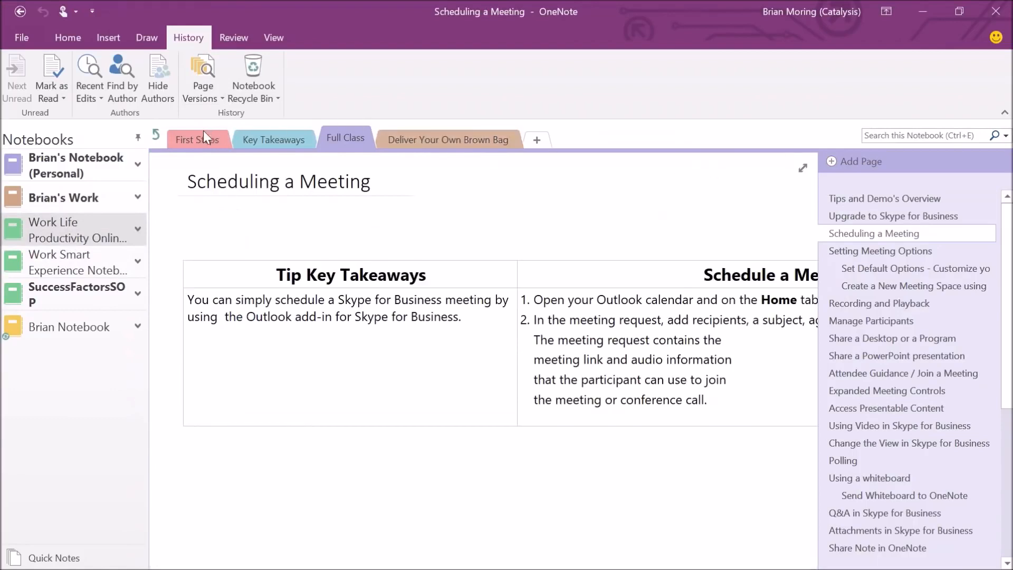
pyautogui.click(157, 134)
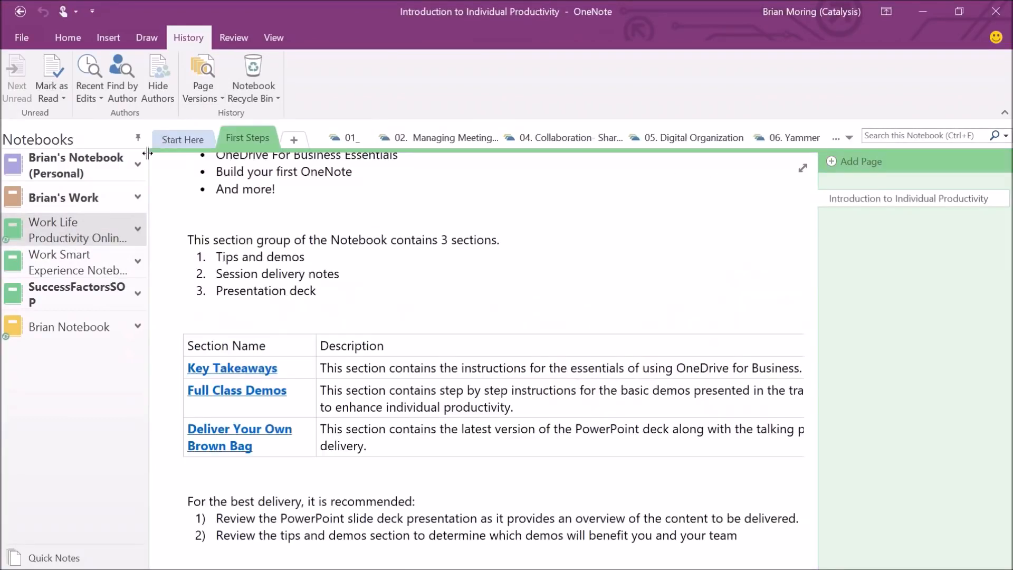
pyautogui.click(175, 143)
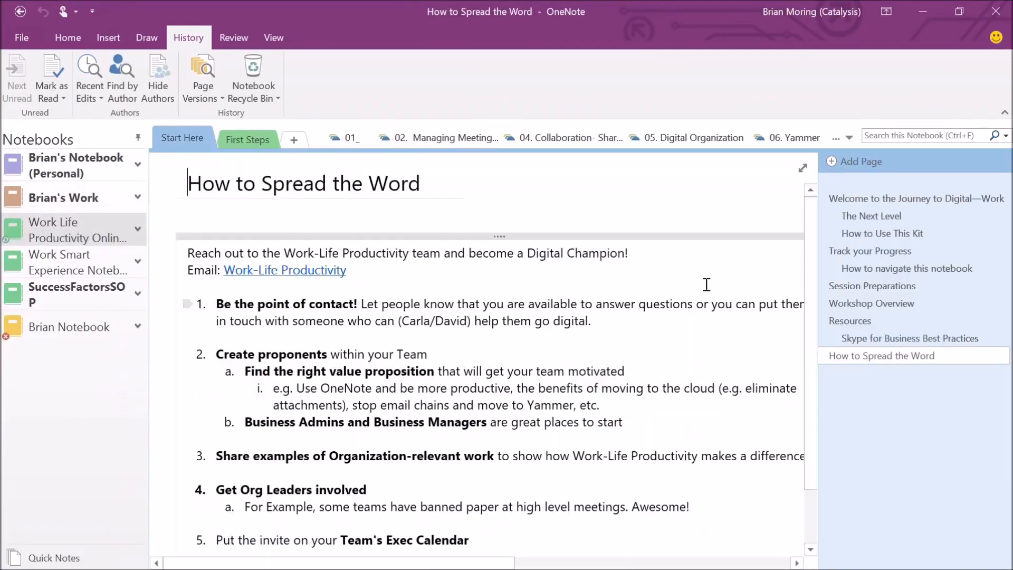
pyautogui.click(871, 200)
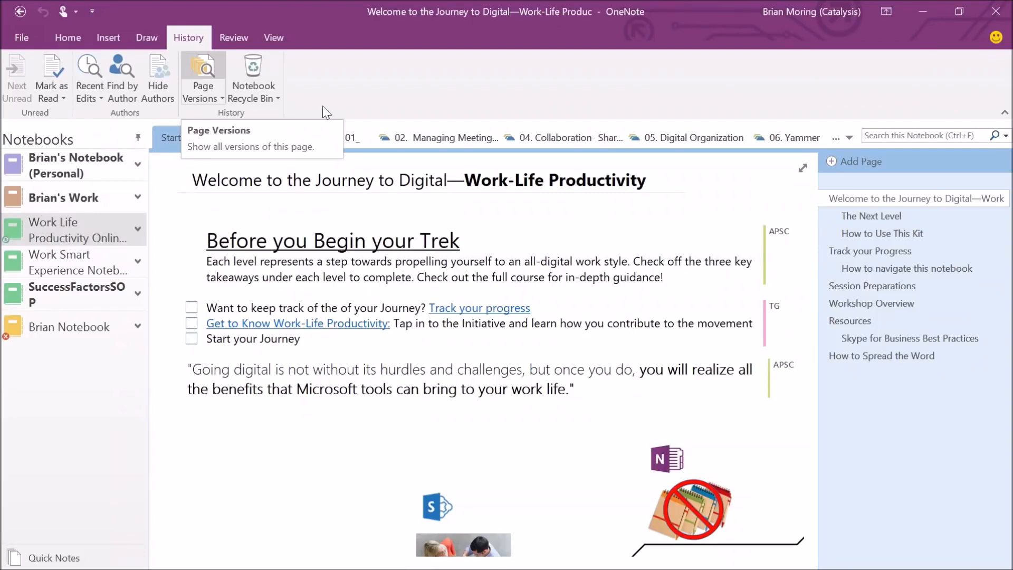
pyautogui.click(203, 69)
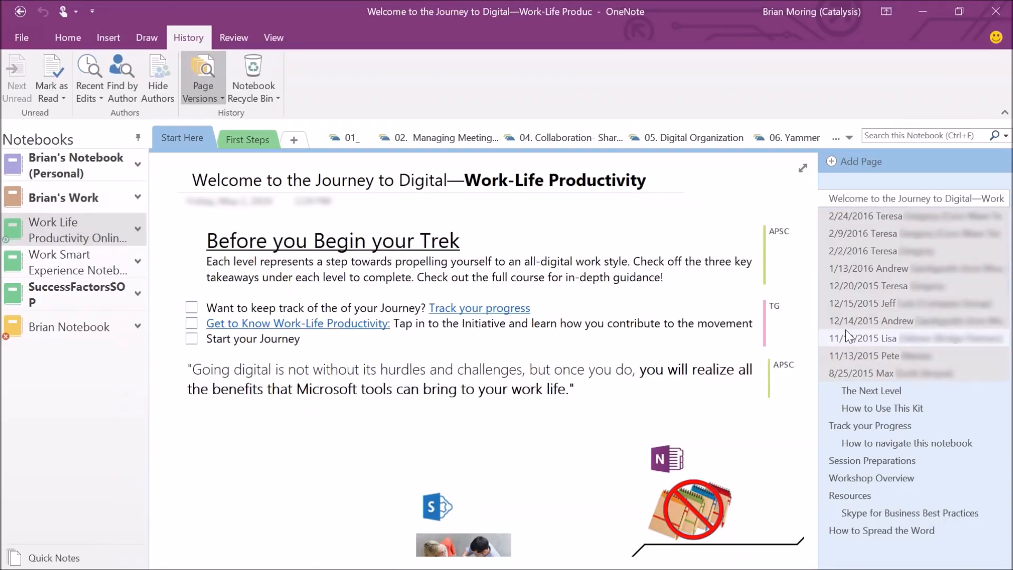
pyautogui.click(860, 374)
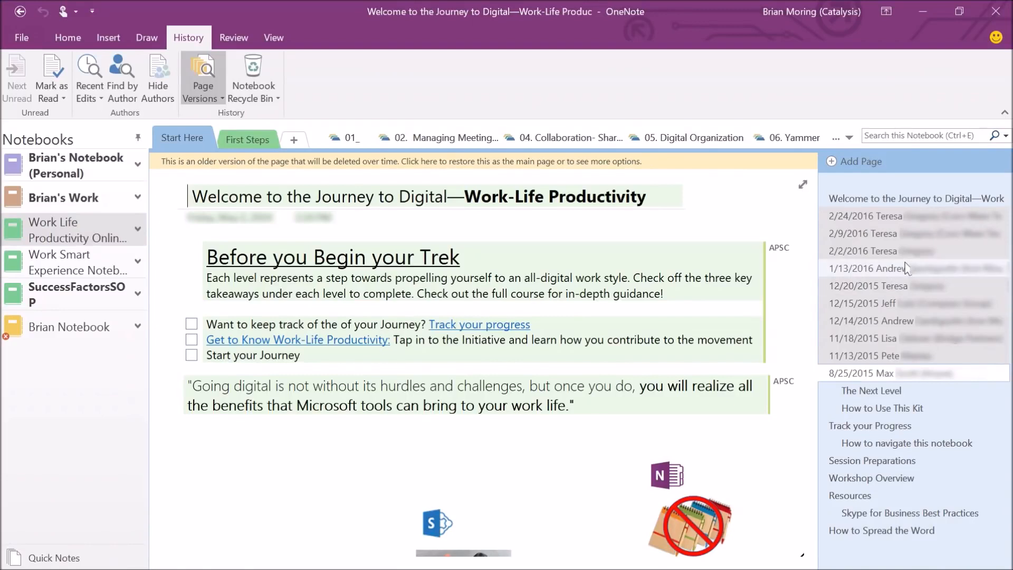
pyautogui.click(871, 288)
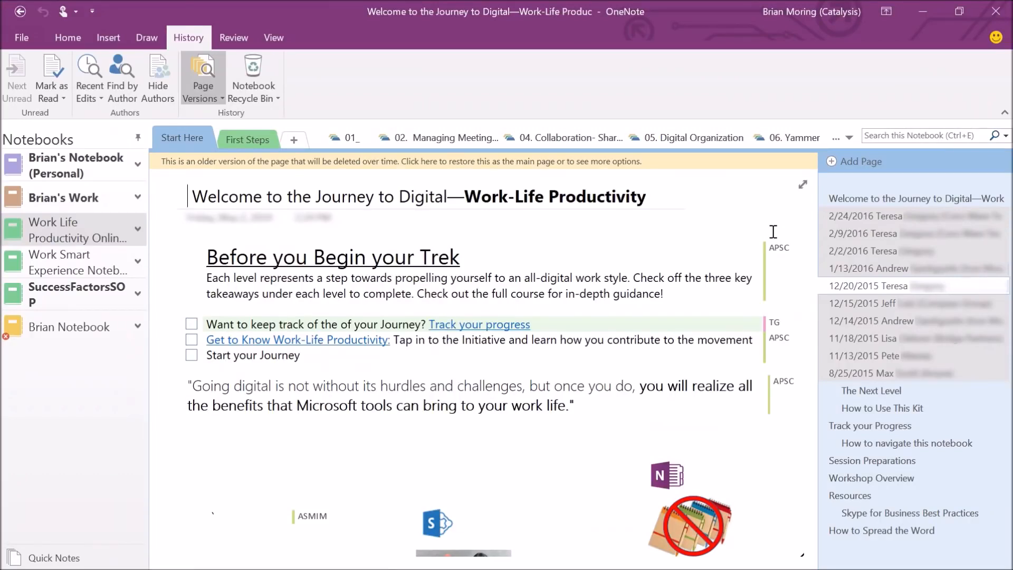
pyautogui.click(858, 236)
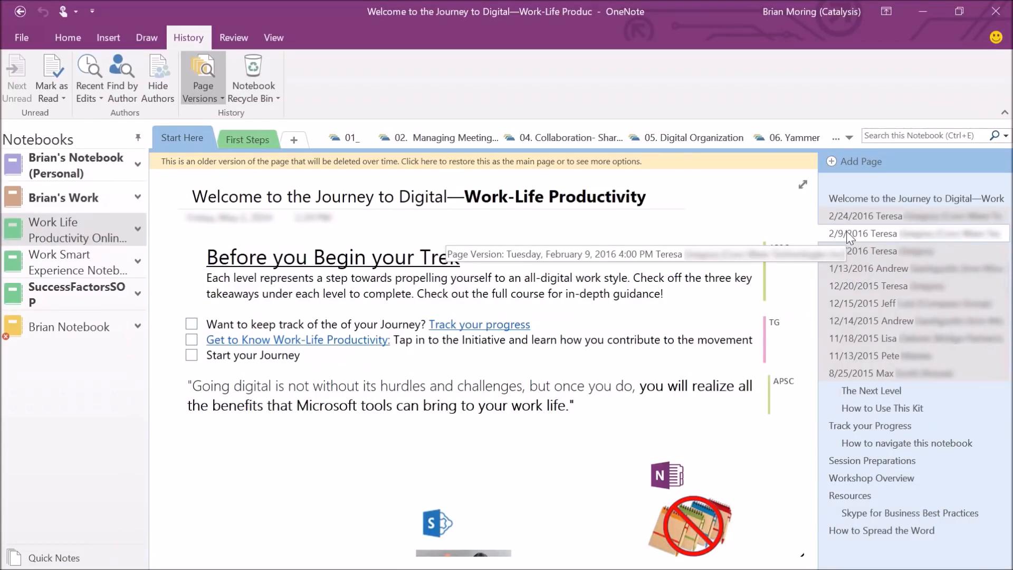
pyautogui.rightClick(846, 232)
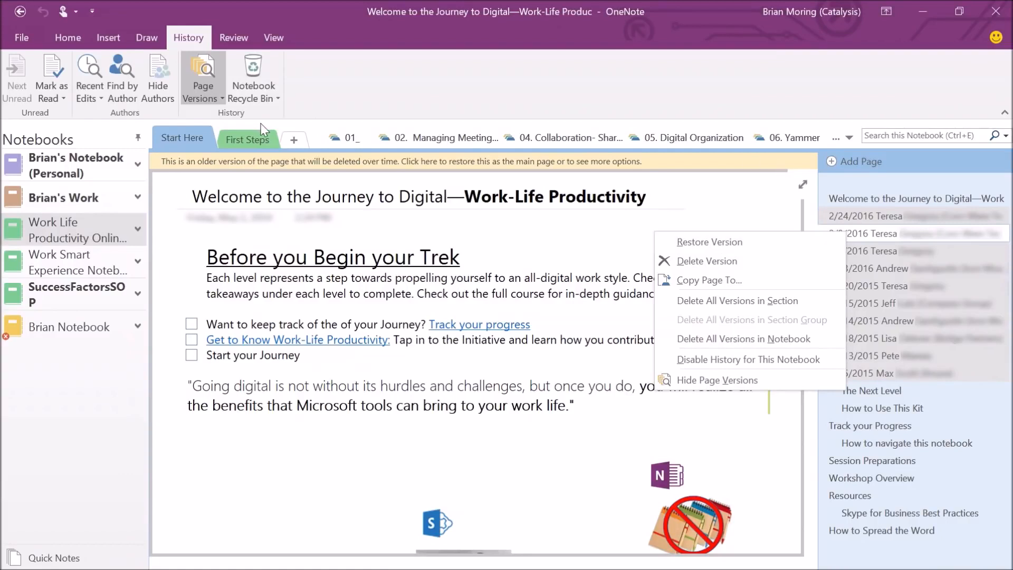
pyautogui.click(194, 58)
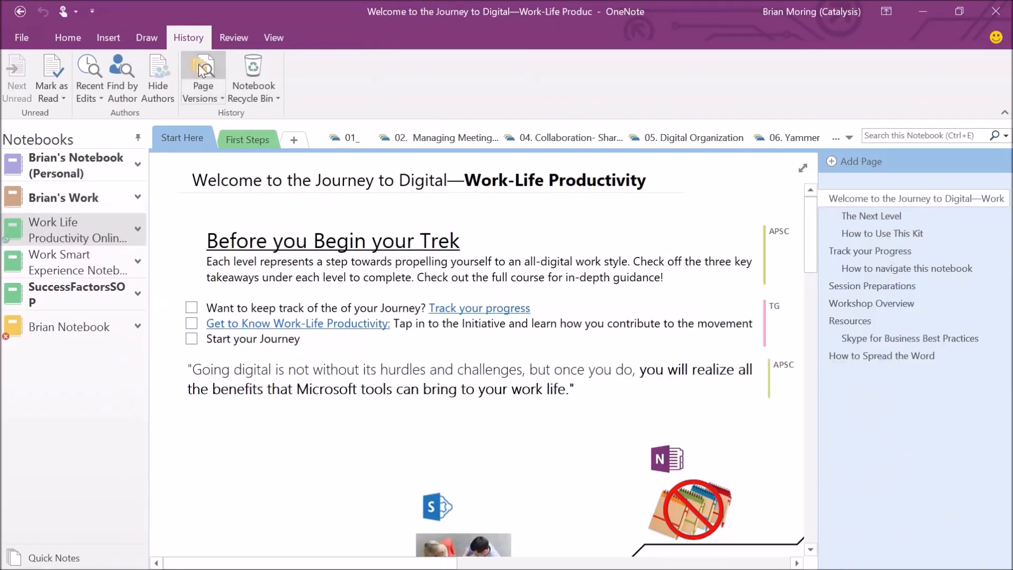
# Switch via Brian Notebook and SuccessFactorsSOP to the Work Smart Experience notebook's Working remotely page.
pyautogui.click(39, 312)
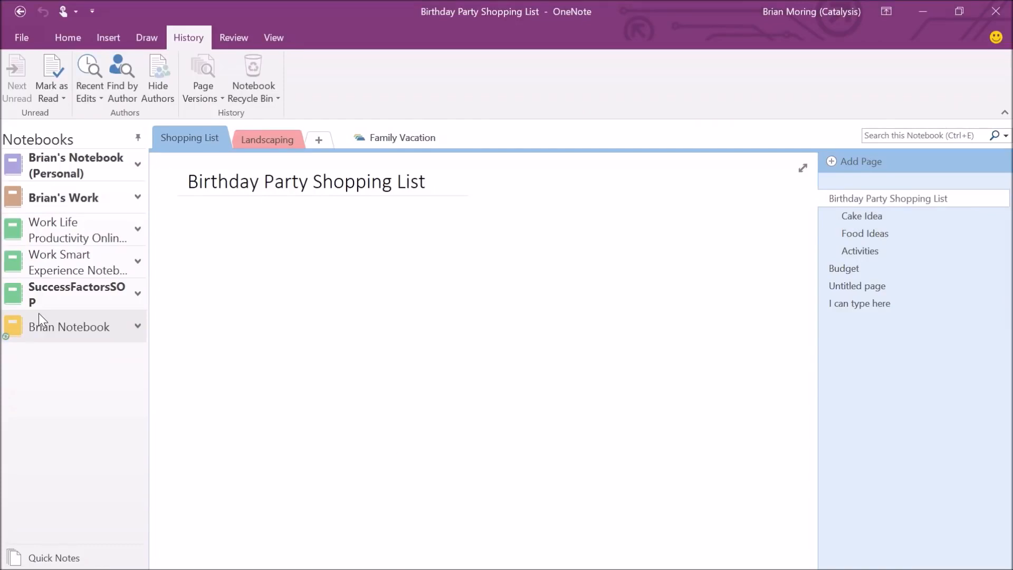
pyautogui.moveTo(58, 229)
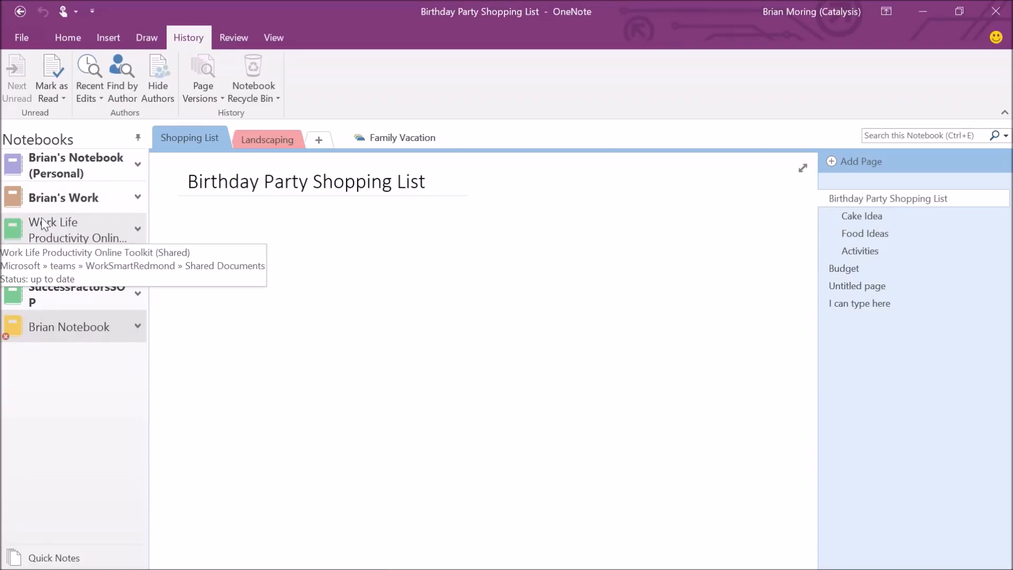
pyautogui.click(62, 292)
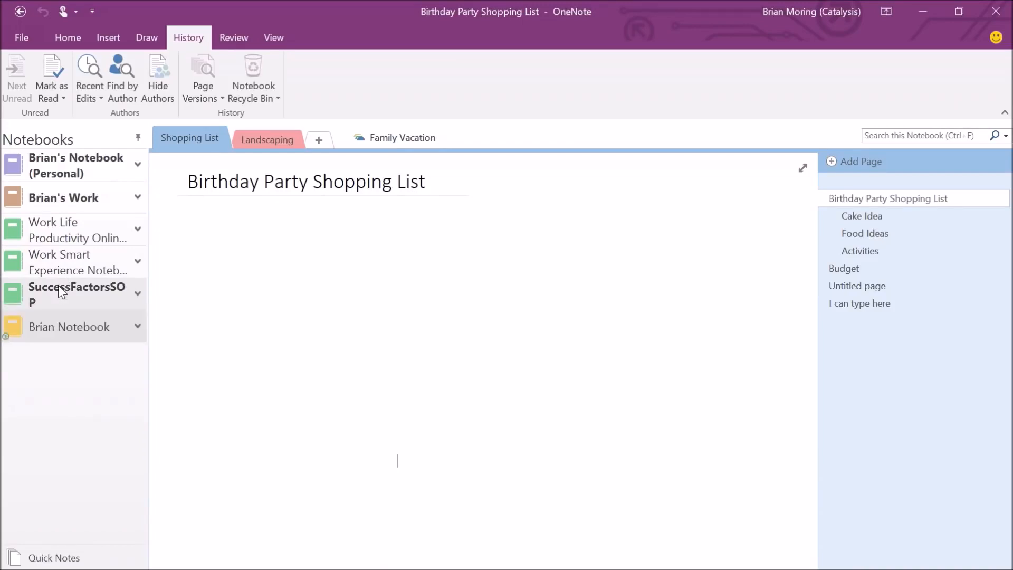
pyautogui.click(68, 271)
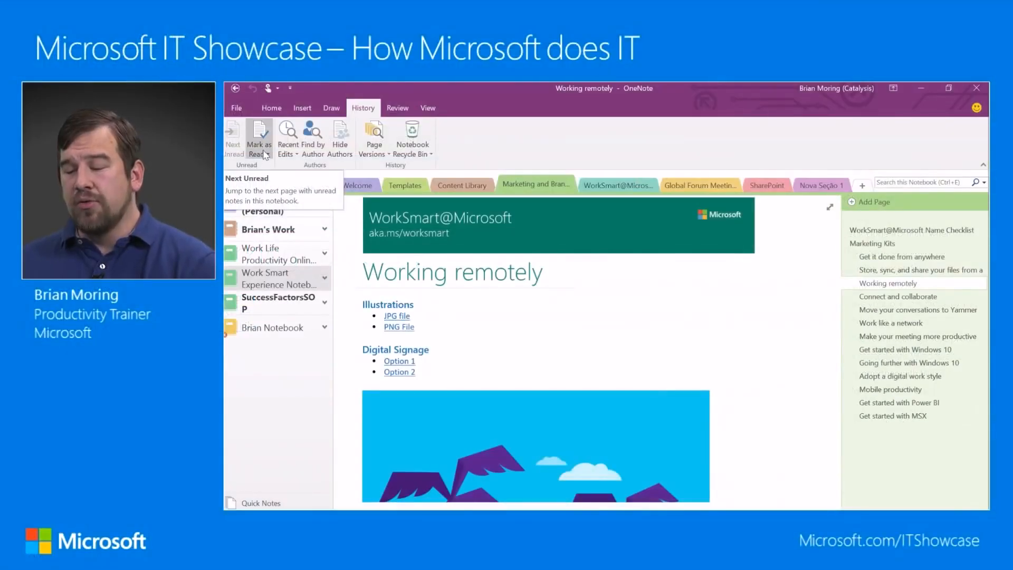
# Check the Mark as Read options, then return to Brian Notebook's Birthday Party Shopping List page.
pyautogui.click(265, 154)
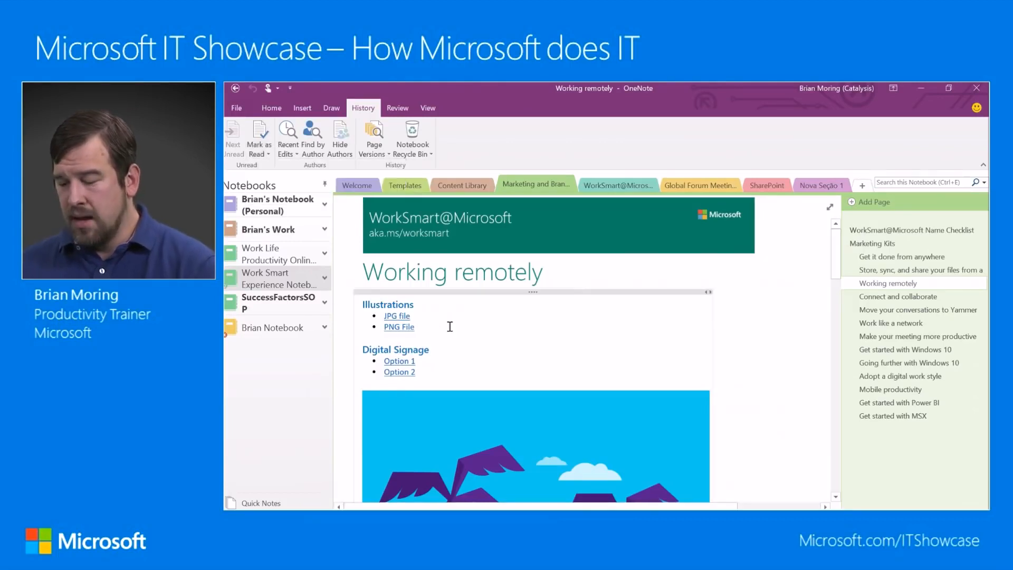
pyautogui.click(256, 332)
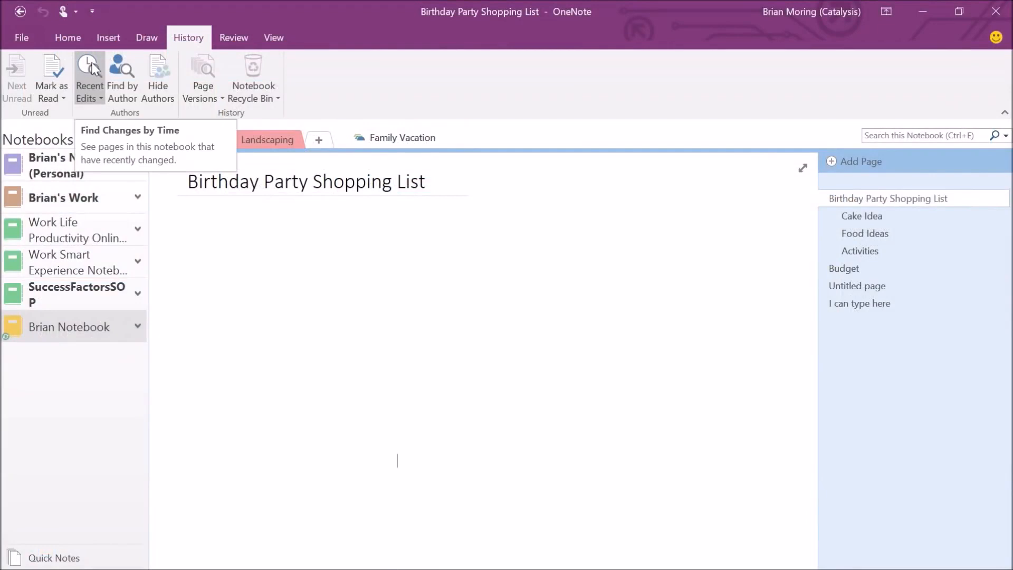
# List pages edited in the last 7 days, open Food Ideas from the results, and close them.
pyautogui.click(93, 68)
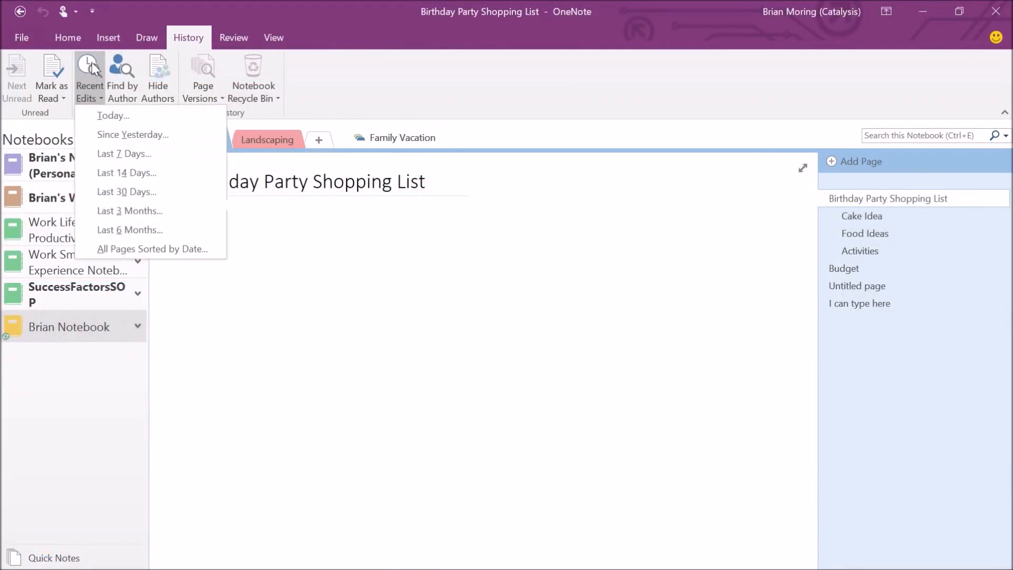
pyautogui.click(113, 157)
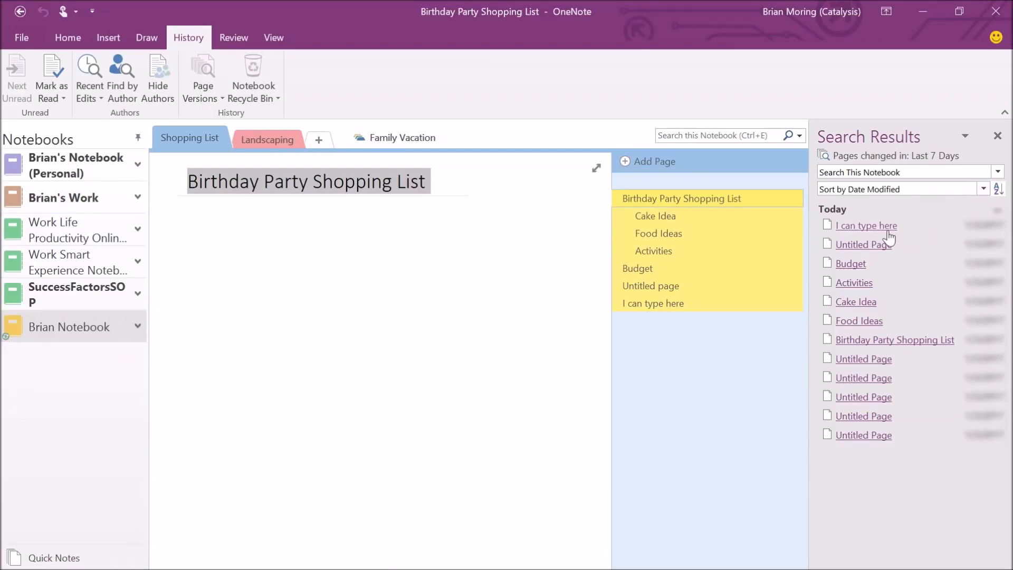
pyautogui.click(858, 417)
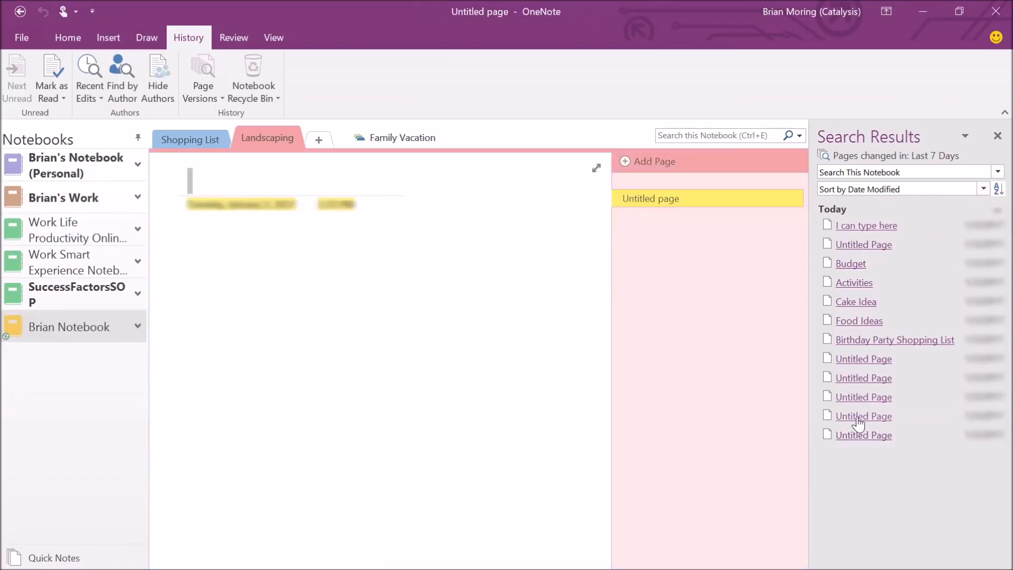
pyautogui.click(851, 340)
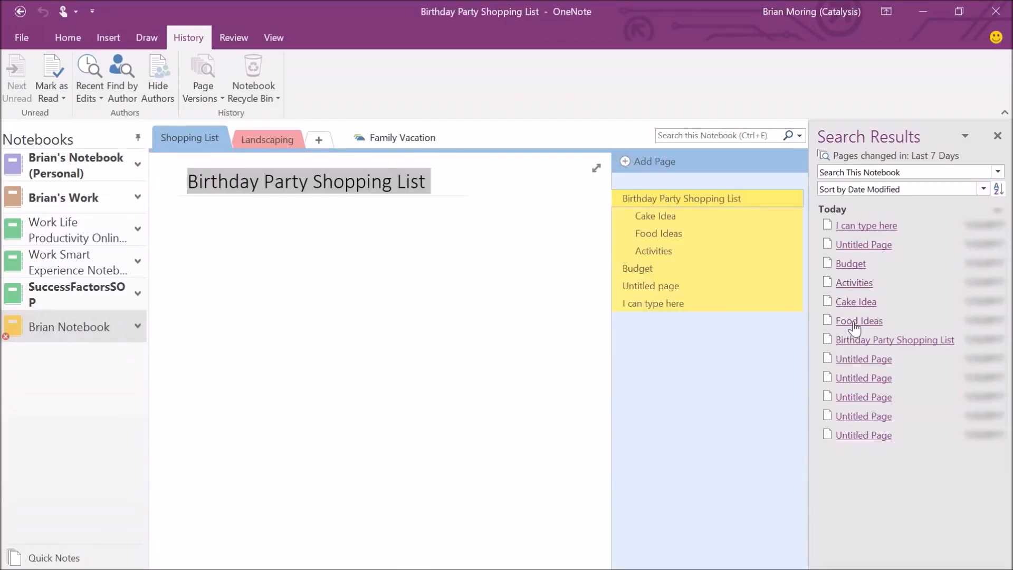
pyautogui.click(854, 321)
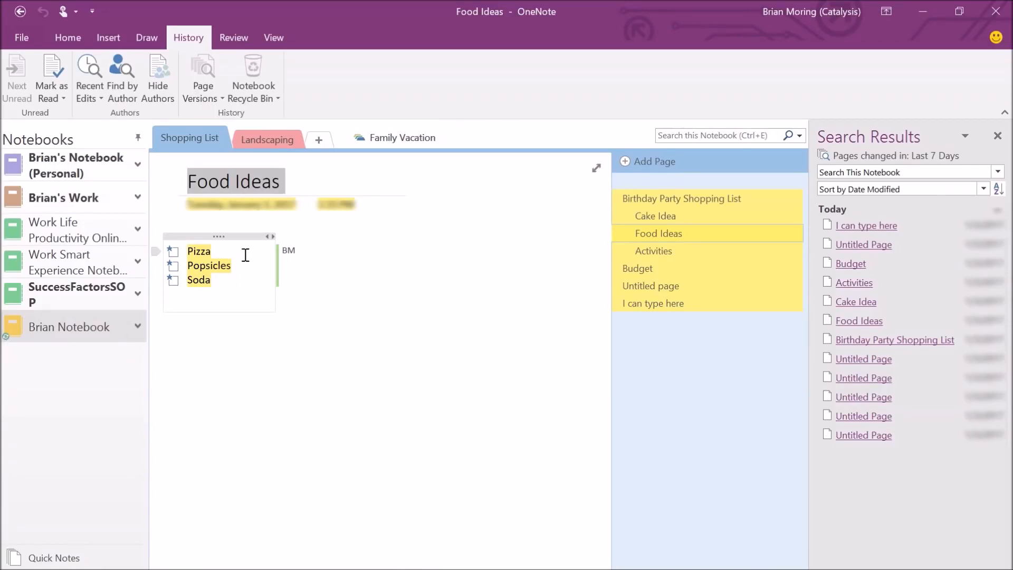
pyautogui.click(997, 135)
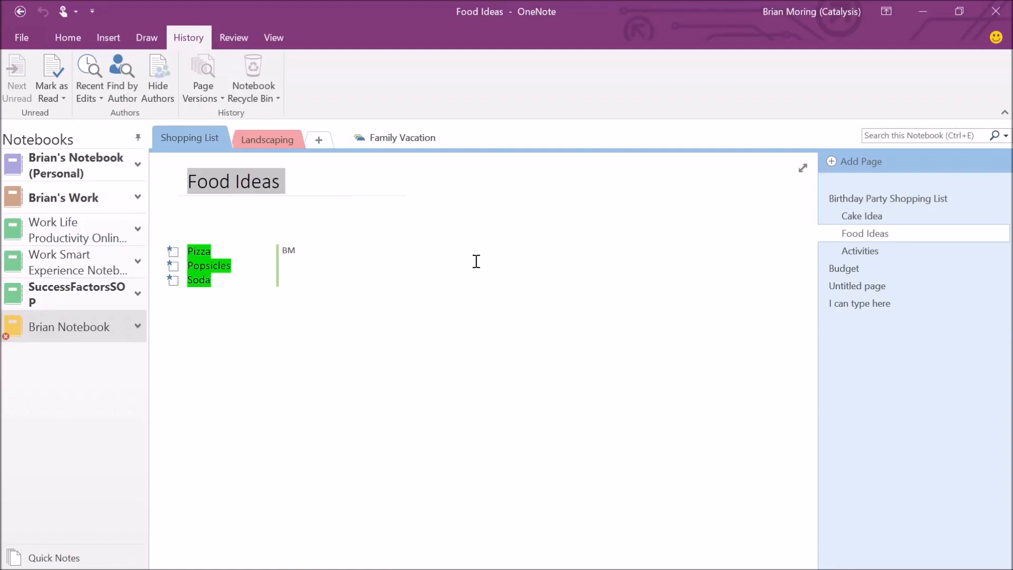
pyautogui.click(118, 73)
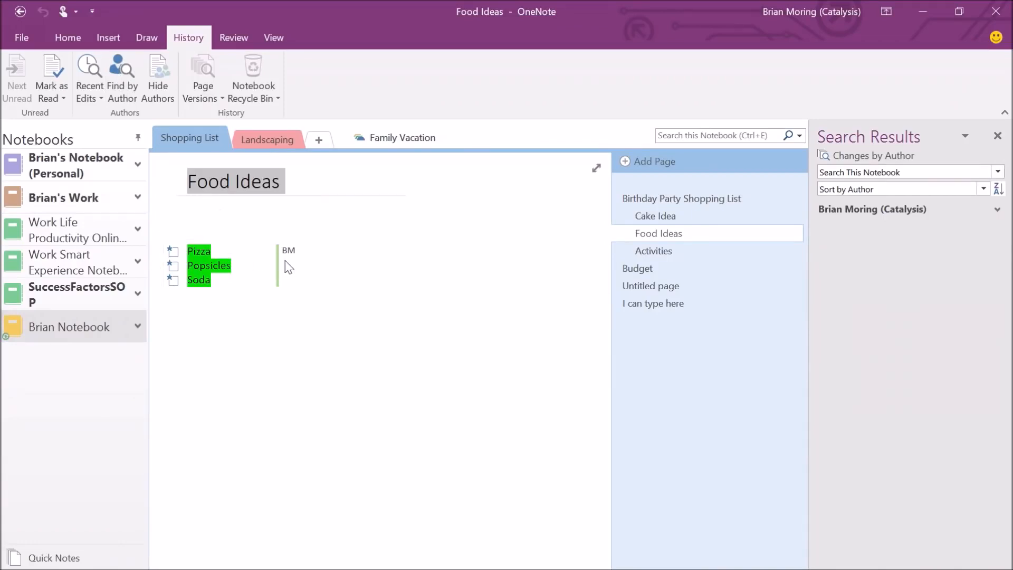
pyautogui.moveTo(288, 252)
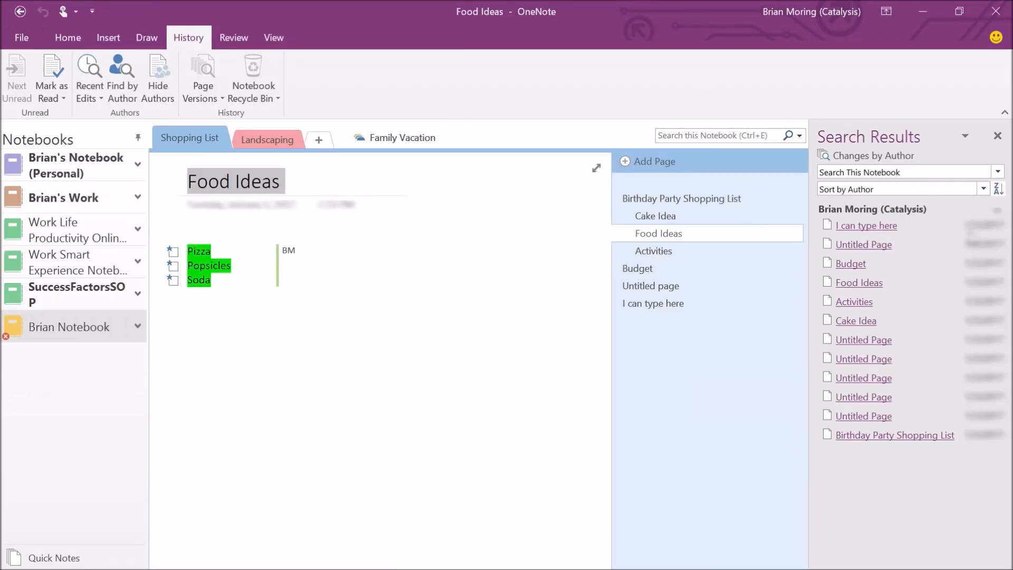
pyautogui.click(997, 210)
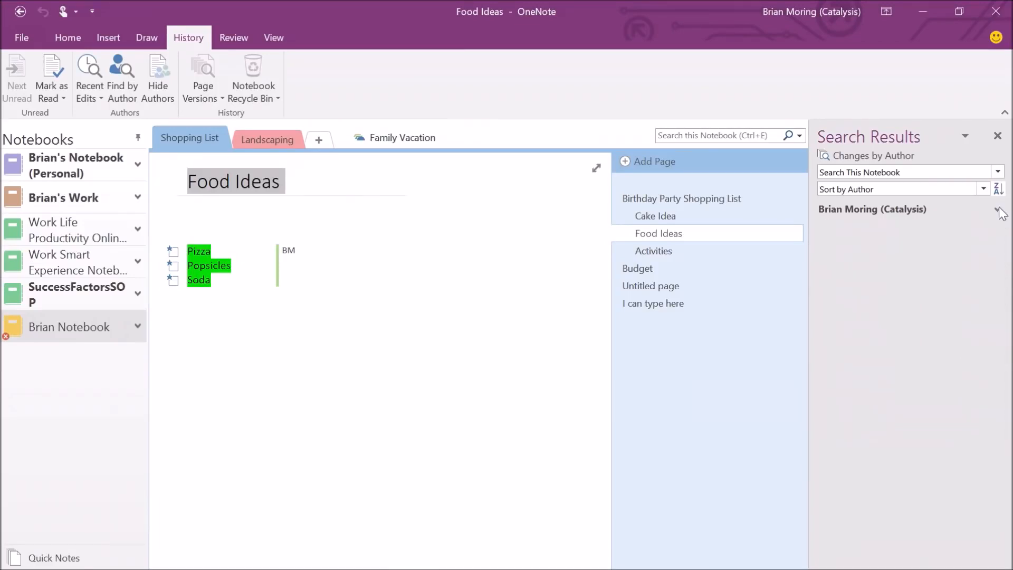
pyautogui.click(989, 174)
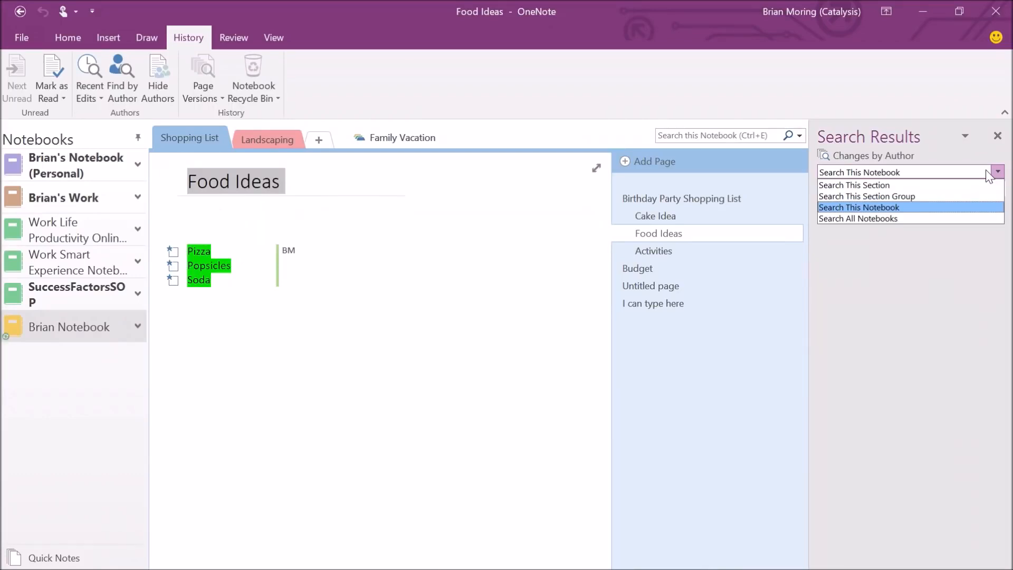
pyautogui.click(909, 218)
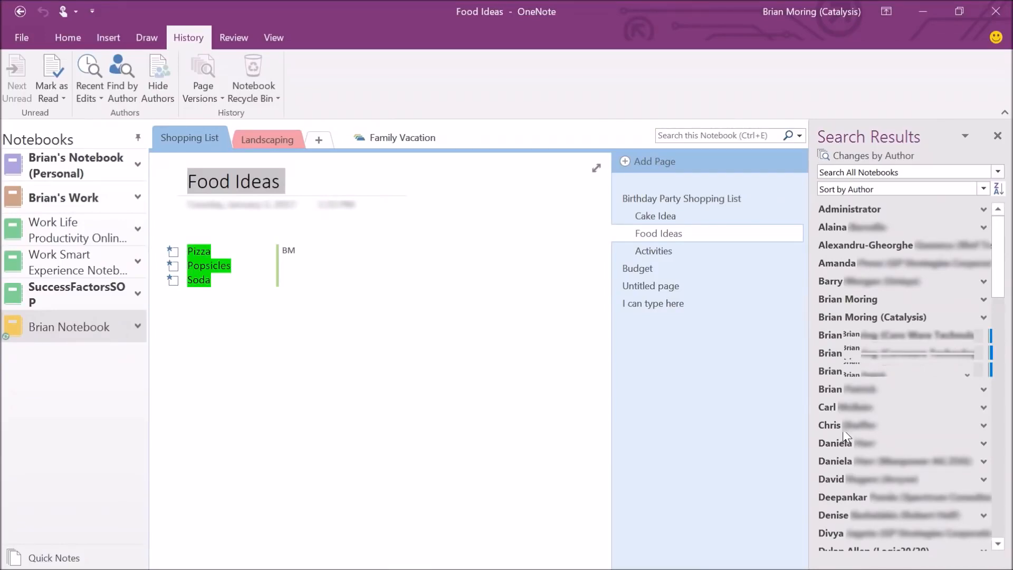
pyautogui.click(996, 137)
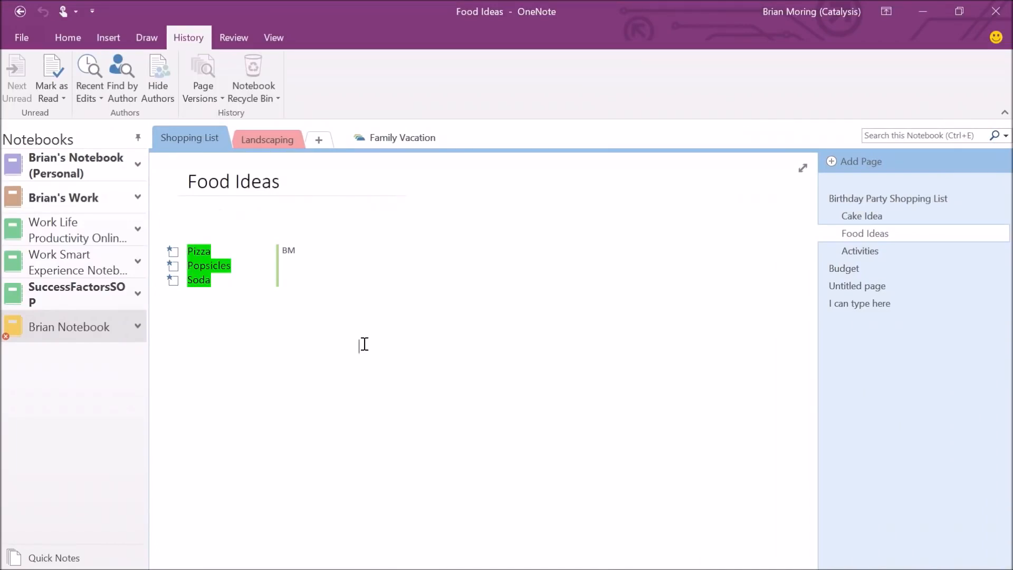
# Select the Budget page in Shopping List and delete it from its context menu.
pyautogui.click(857, 269)
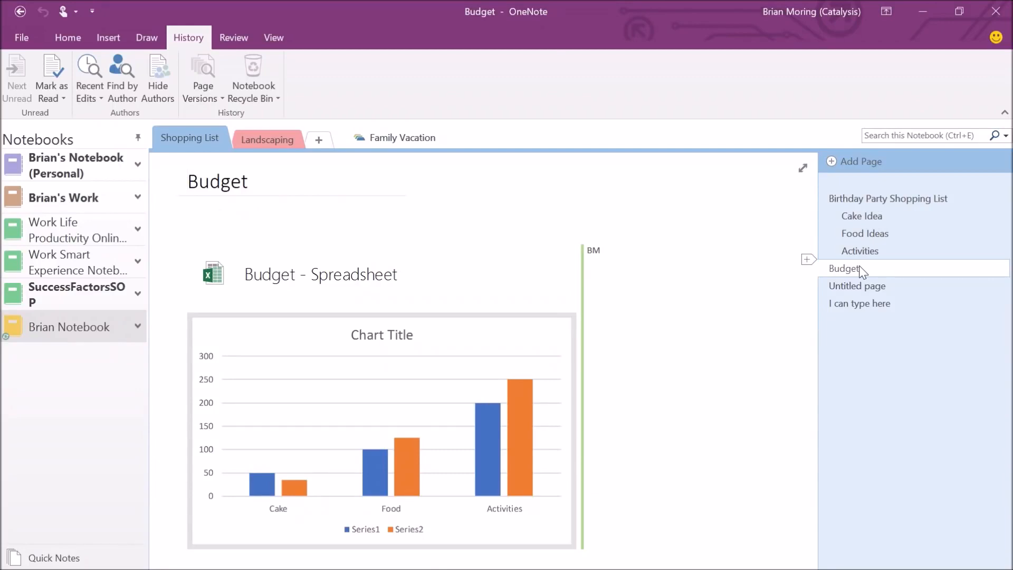
pyautogui.rightClick(860, 269)
pyautogui.click(793, 294)
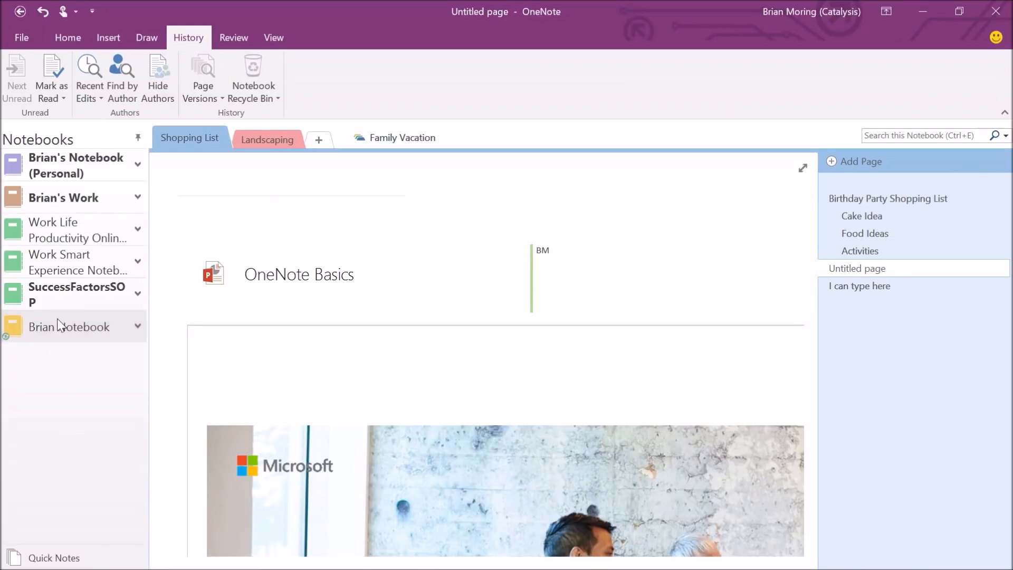
# Run Sync This Notebook Now on Brian Notebook, then open the Work Smart Experience notebook.
pyautogui.click(272, 104)
pyautogui.click(378, 71)
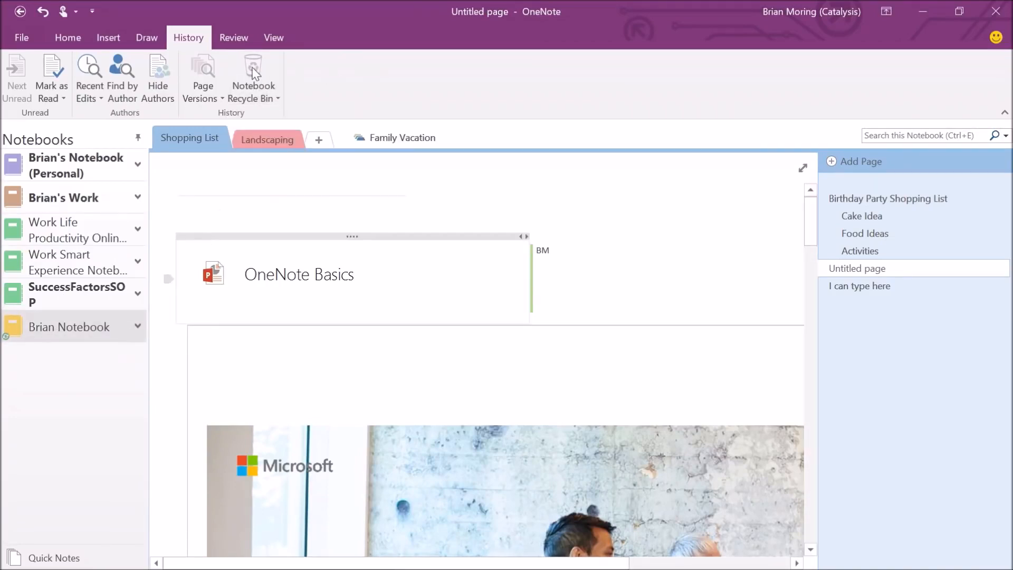
pyautogui.click(71, 273)
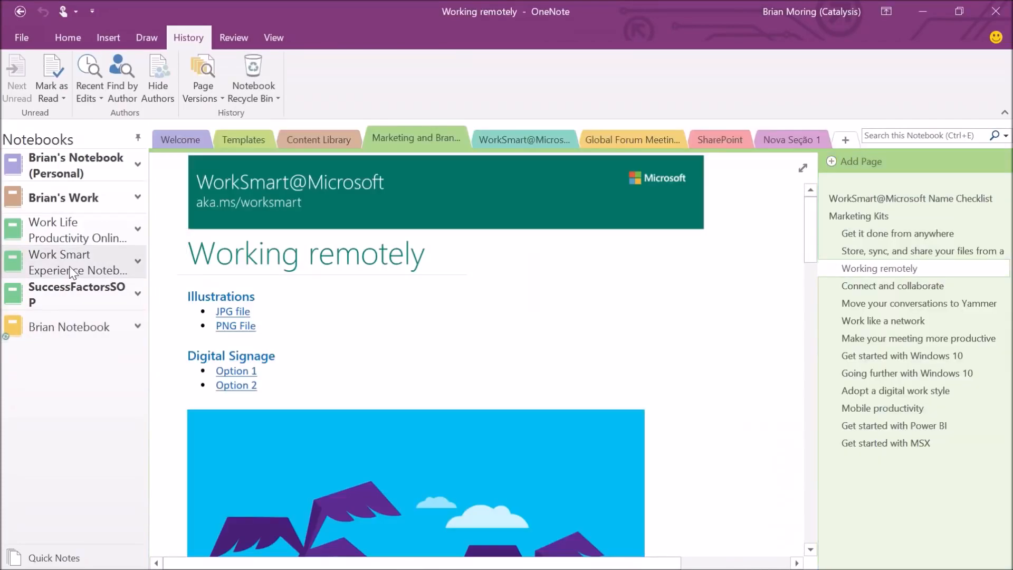
pyautogui.click(56, 315)
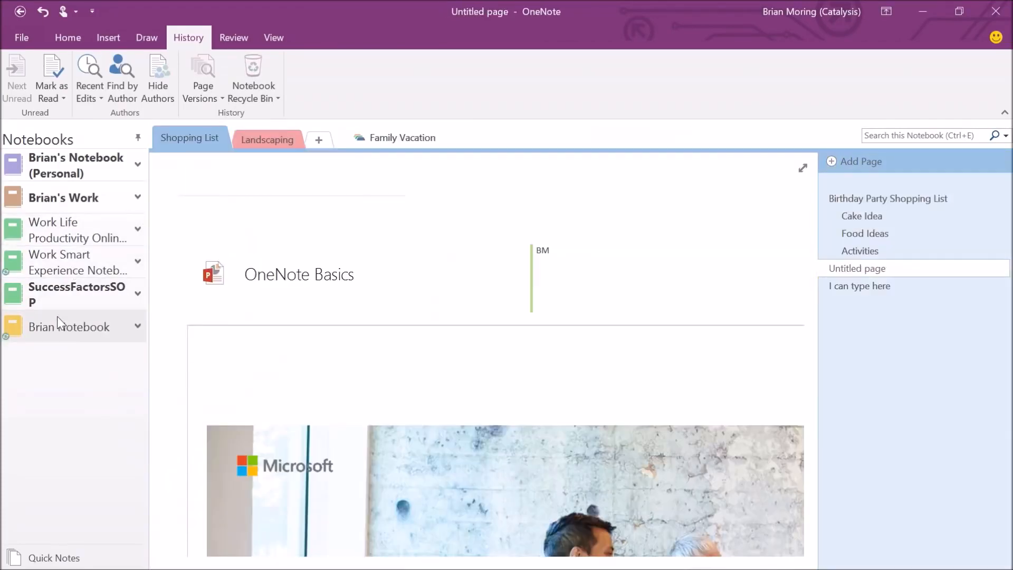
pyautogui.rightClick(20, 330)
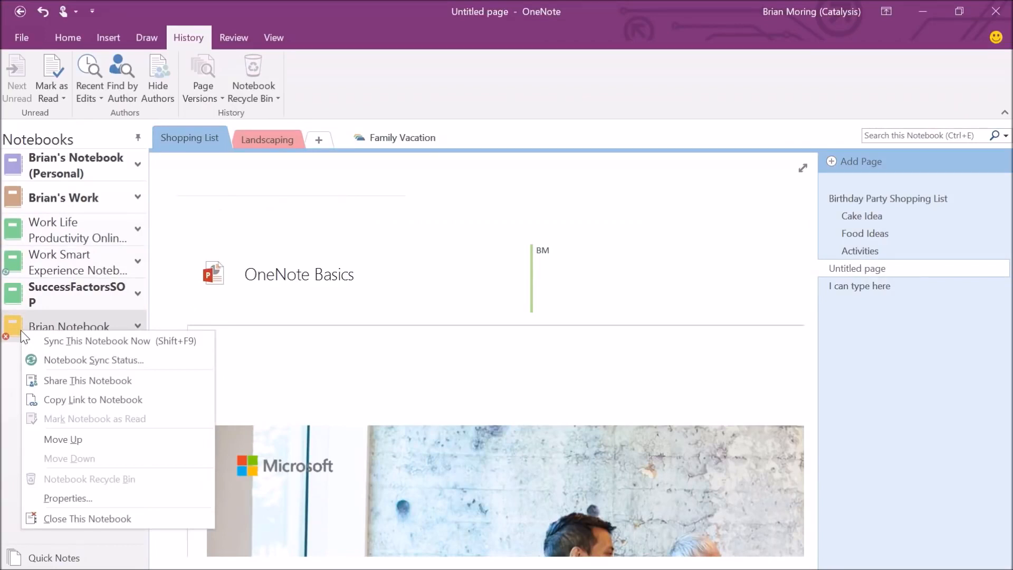
pyautogui.click(63, 341)
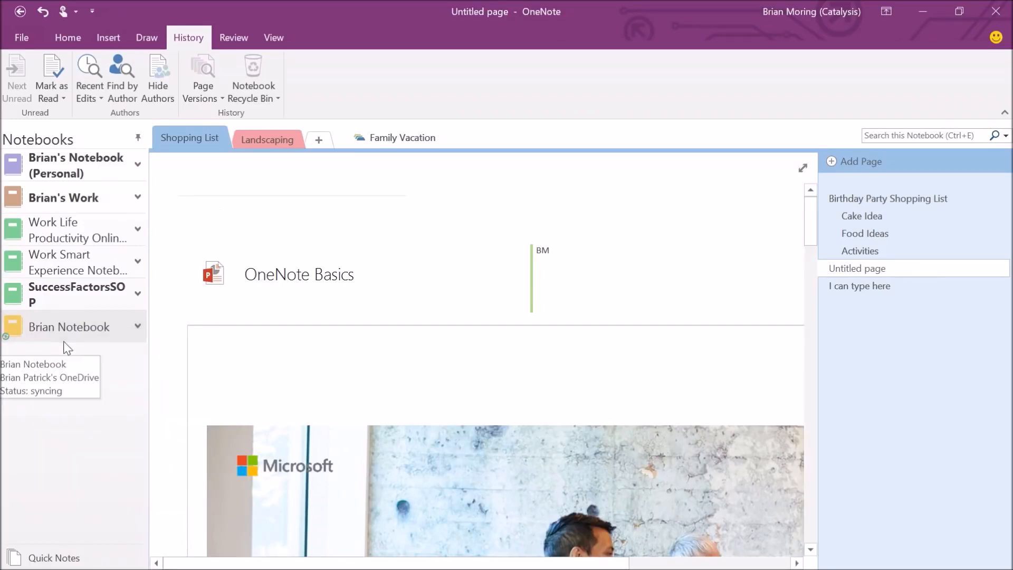
pyautogui.click(92, 261)
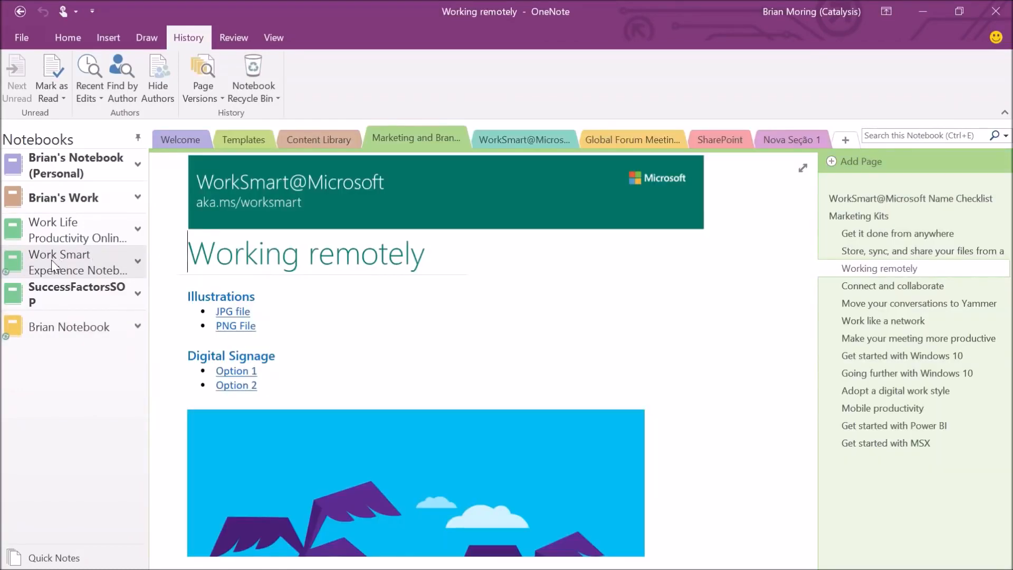
# Move the deleted untitled page from the Notebook Recycle Bin into Shopping List, then reopen Brian Notebook.
pyautogui.click(250, 78)
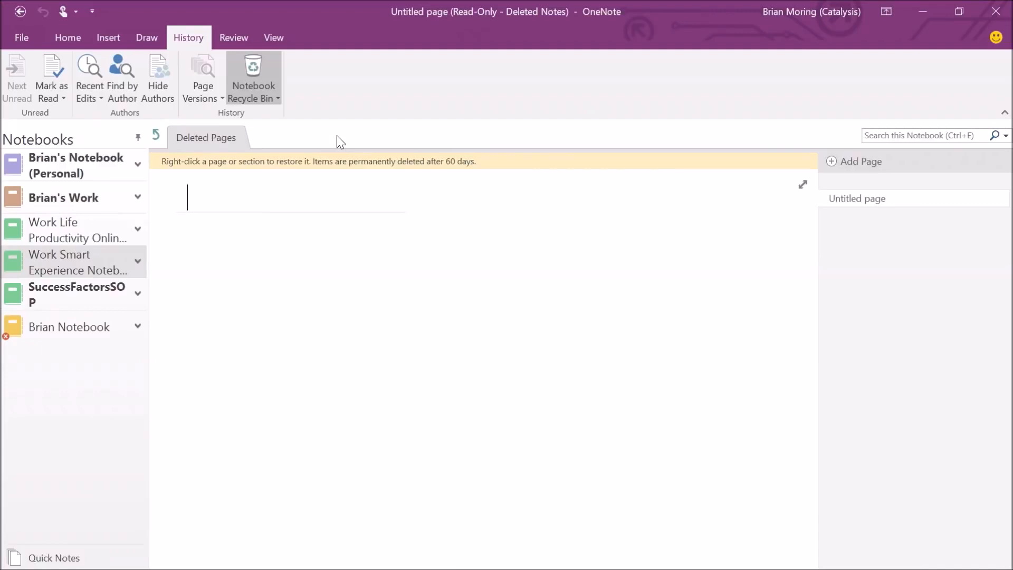
pyautogui.rightClick(853, 198)
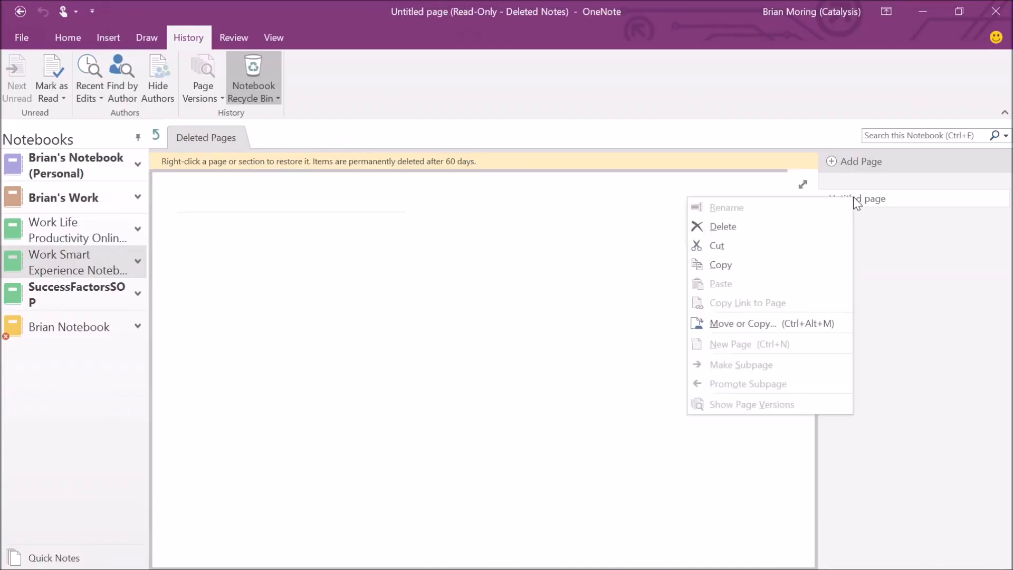
pyautogui.click(722, 323)
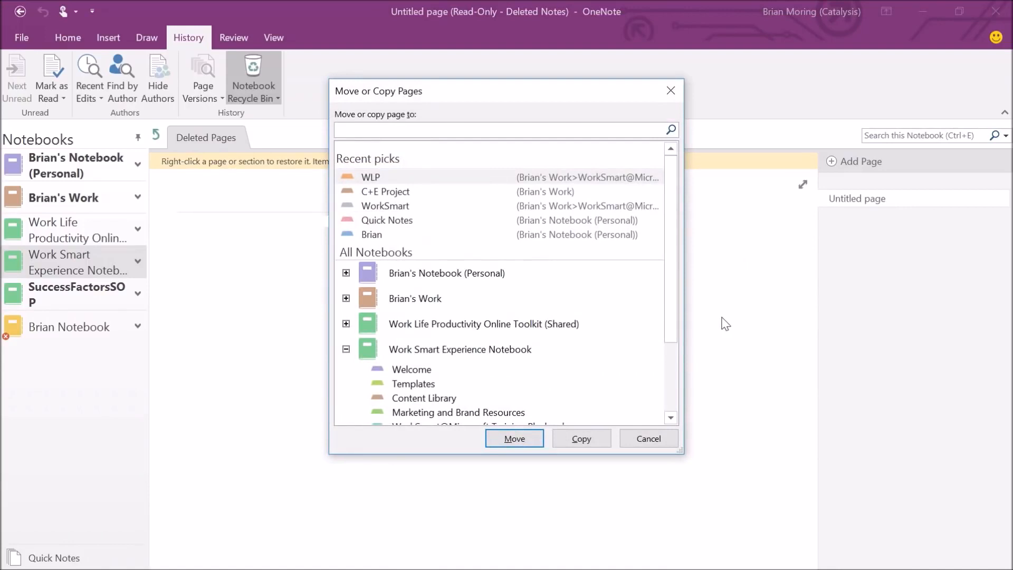
pyautogui.moveTo(676, 236); pyautogui.dragTo(672, 309)
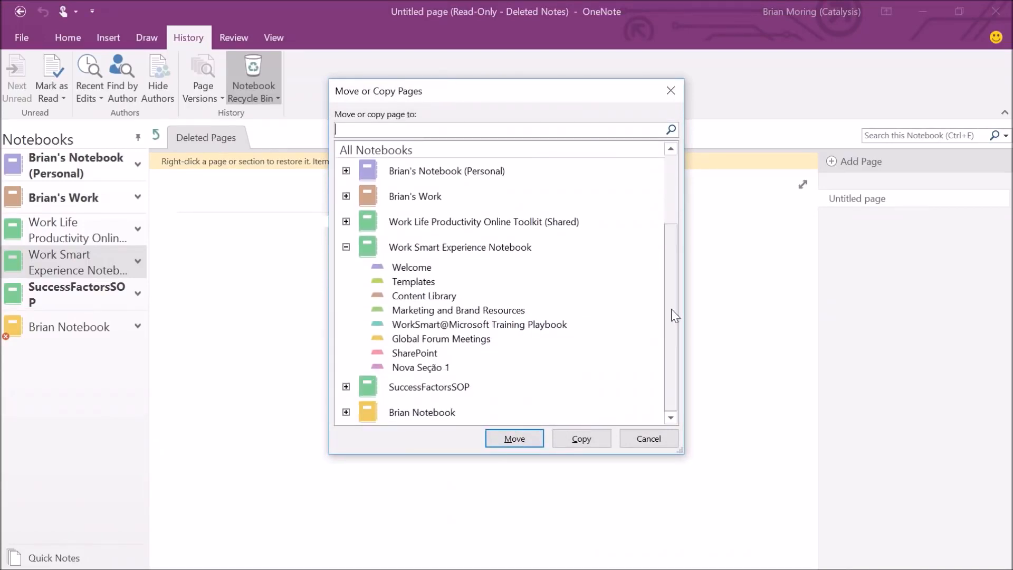
pyautogui.click(346, 412)
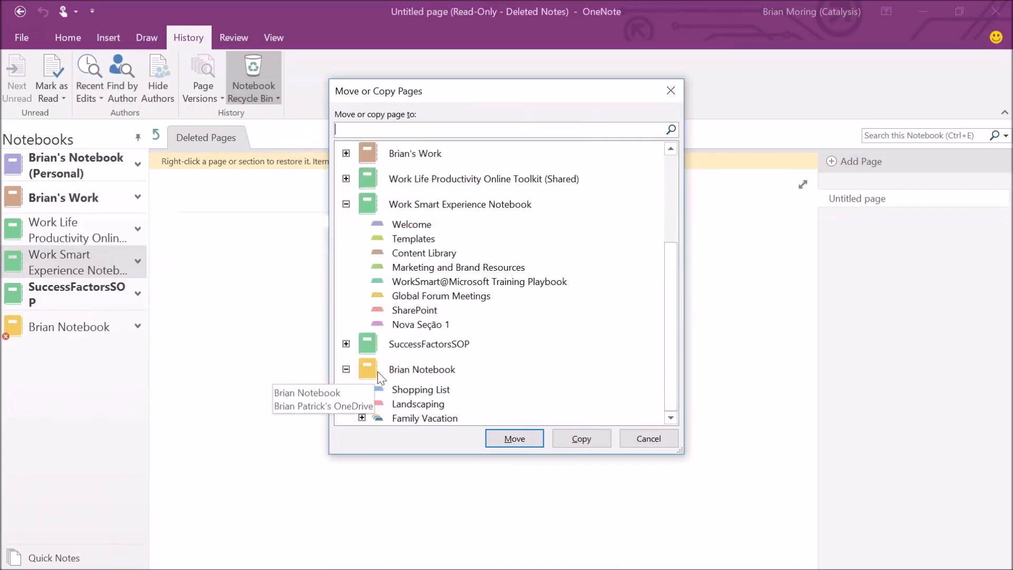
pyautogui.click(406, 406)
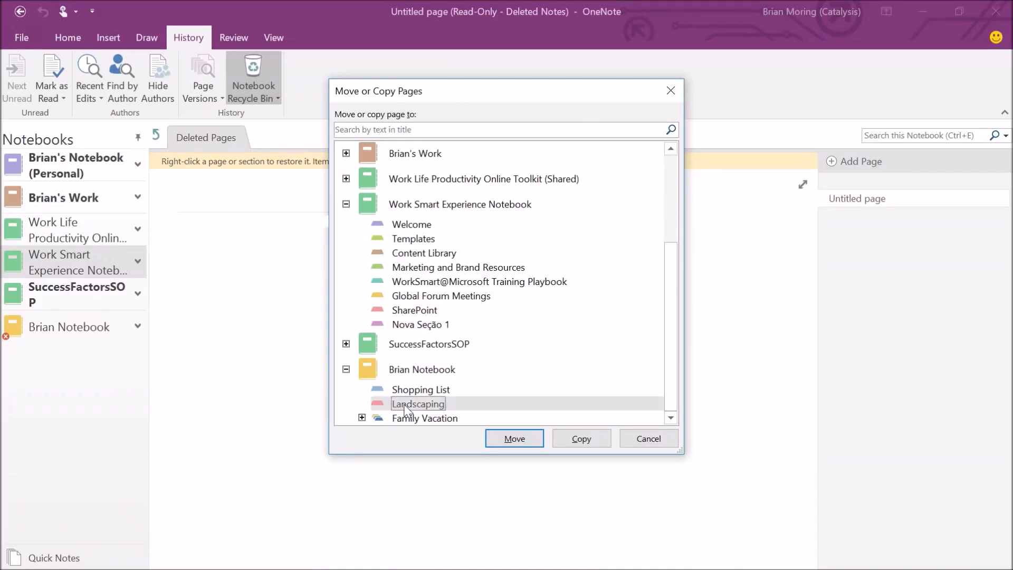
pyautogui.click(409, 391)
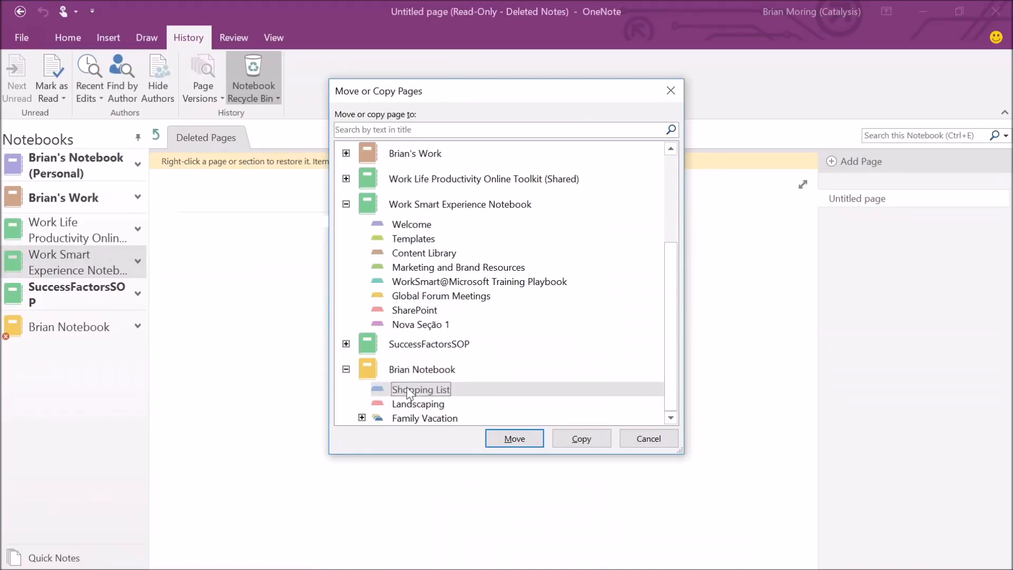
pyautogui.click(514, 439)
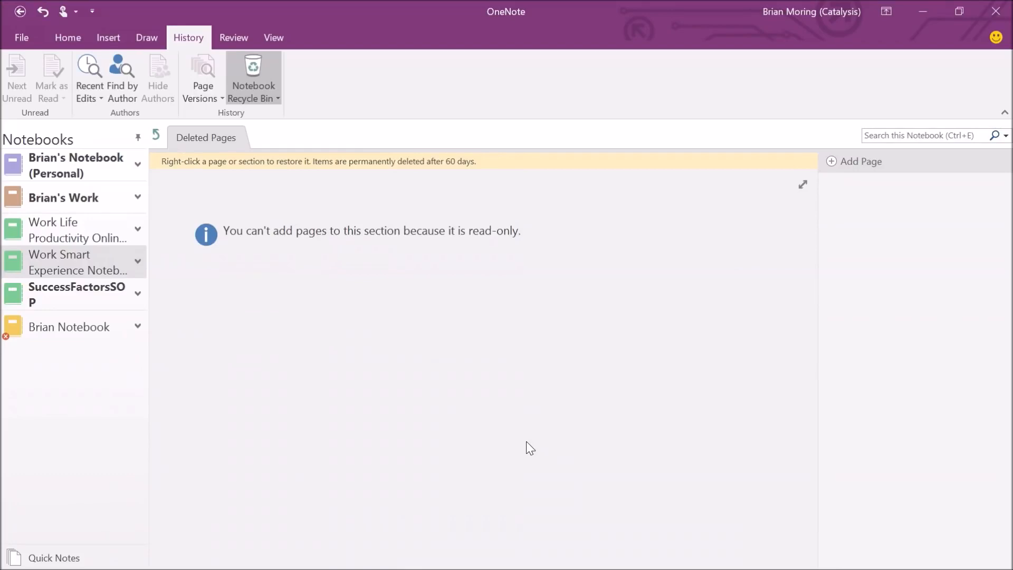
pyautogui.click(83, 328)
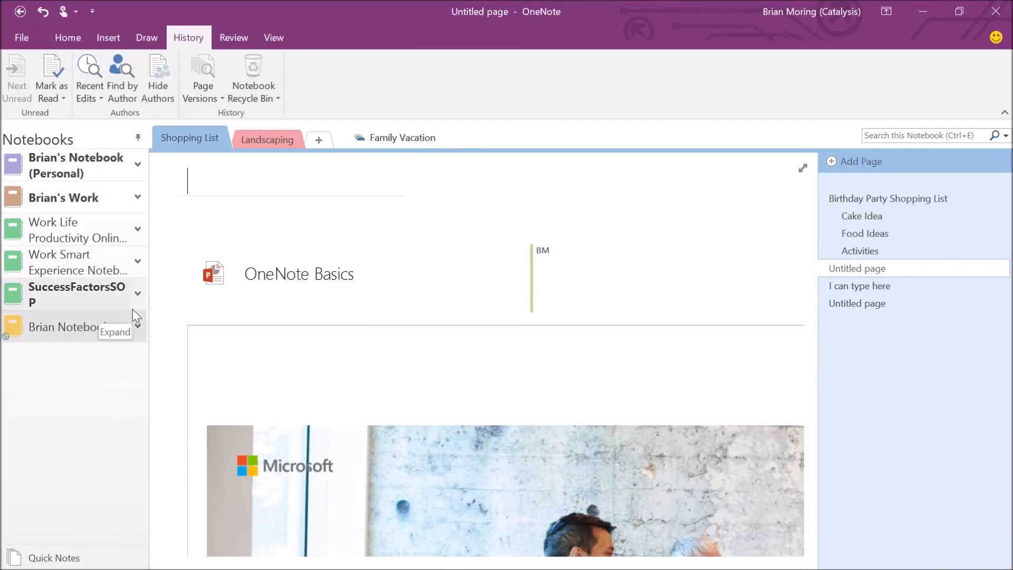
# Open the last blank Untitled page in Shopping List and show the Review tab.
pyautogui.click(853, 303)
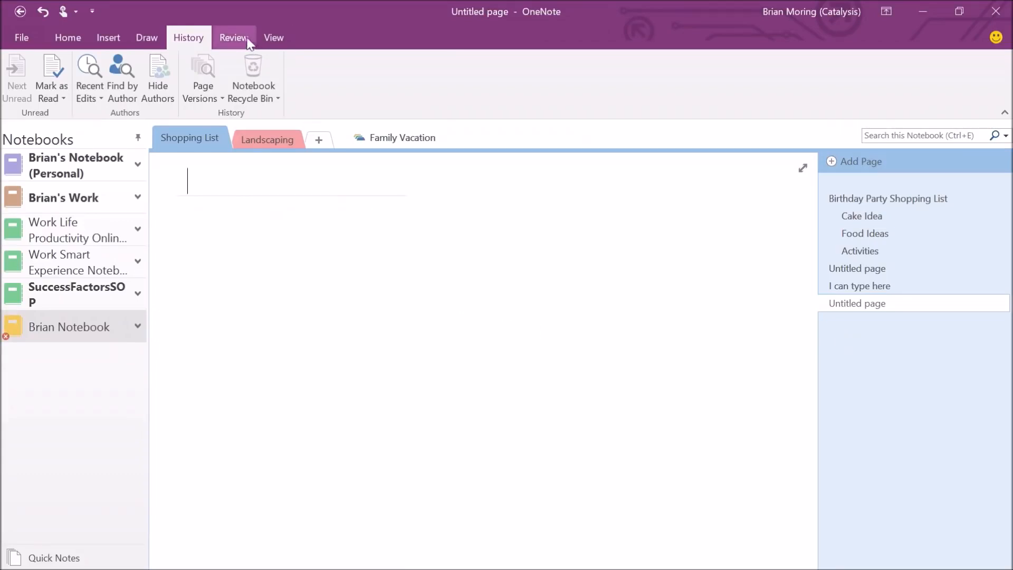
pyautogui.click(68, 36)
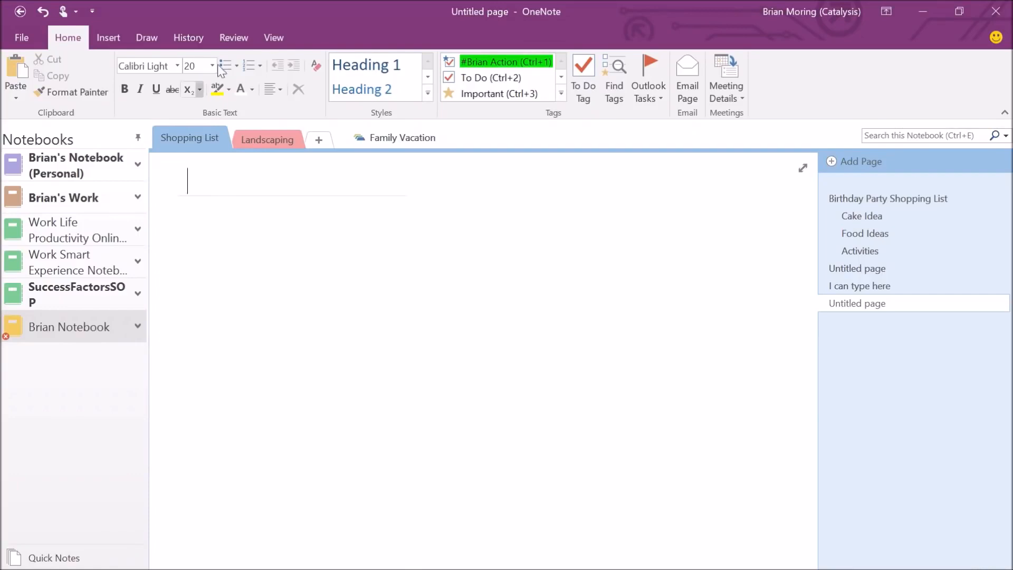
pyautogui.click(234, 37)
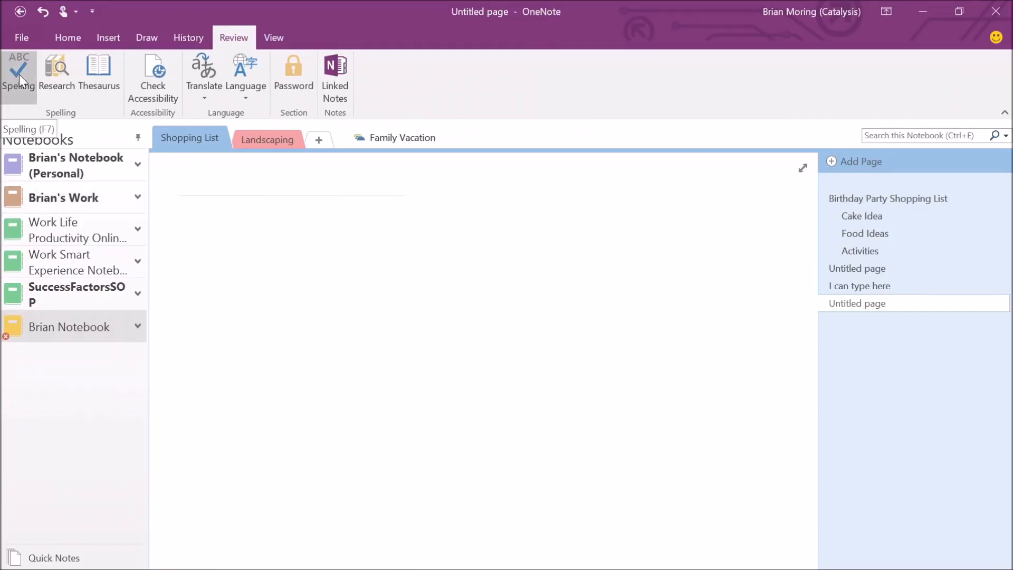
pyautogui.click(19, 80)
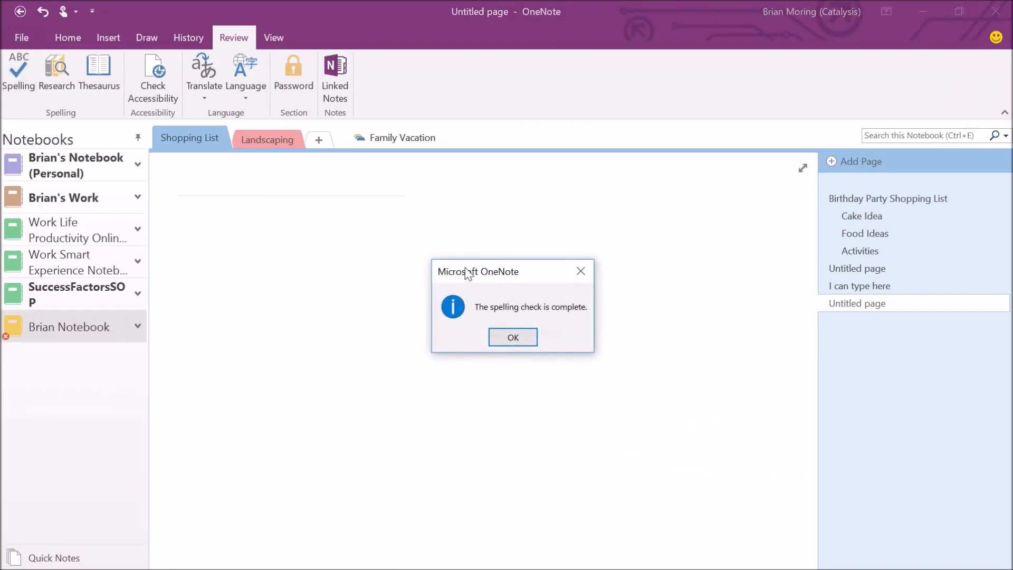
pyautogui.click(512, 337)
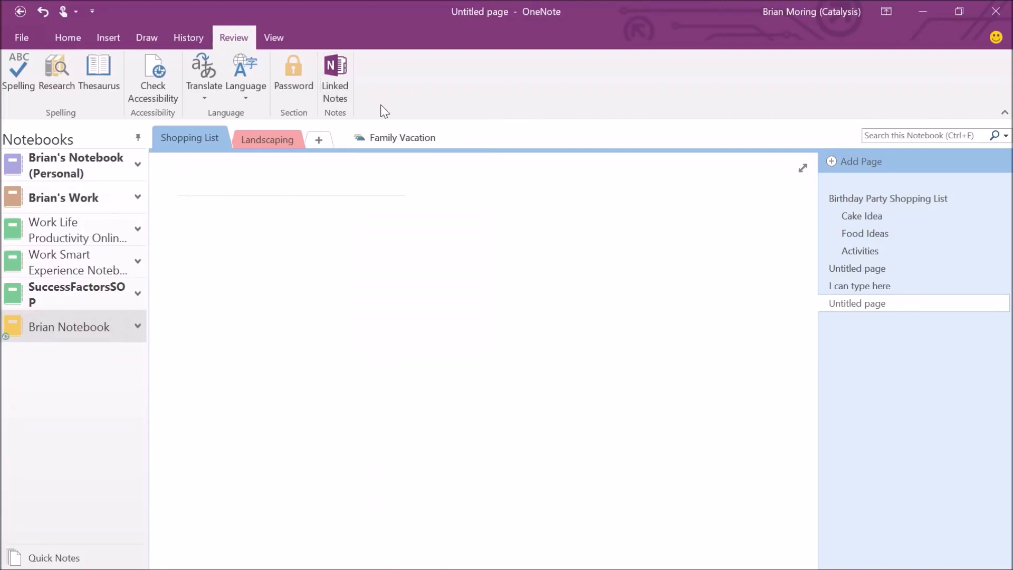
# Start Linked Notes, saving to the last Untitled page of Brian Notebook's Shopping List section.
pyautogui.click(333, 79)
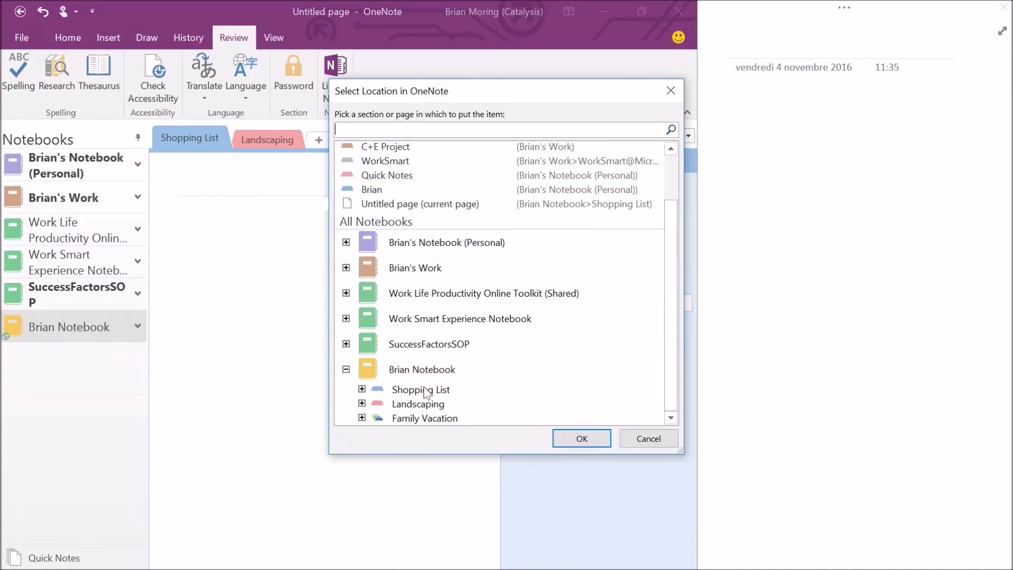
pyautogui.click(363, 389)
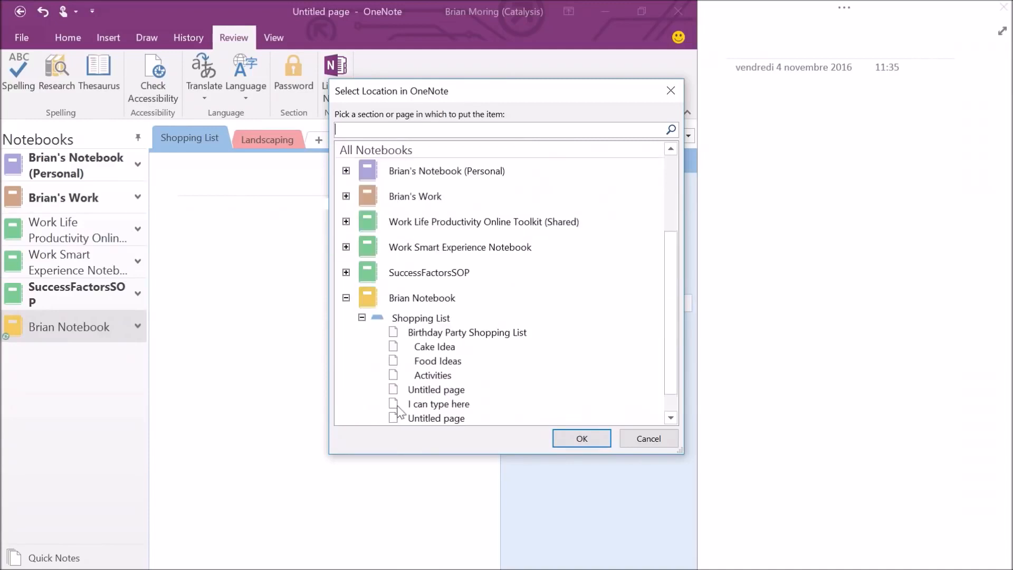
pyautogui.click(449, 422)
pyautogui.click(585, 442)
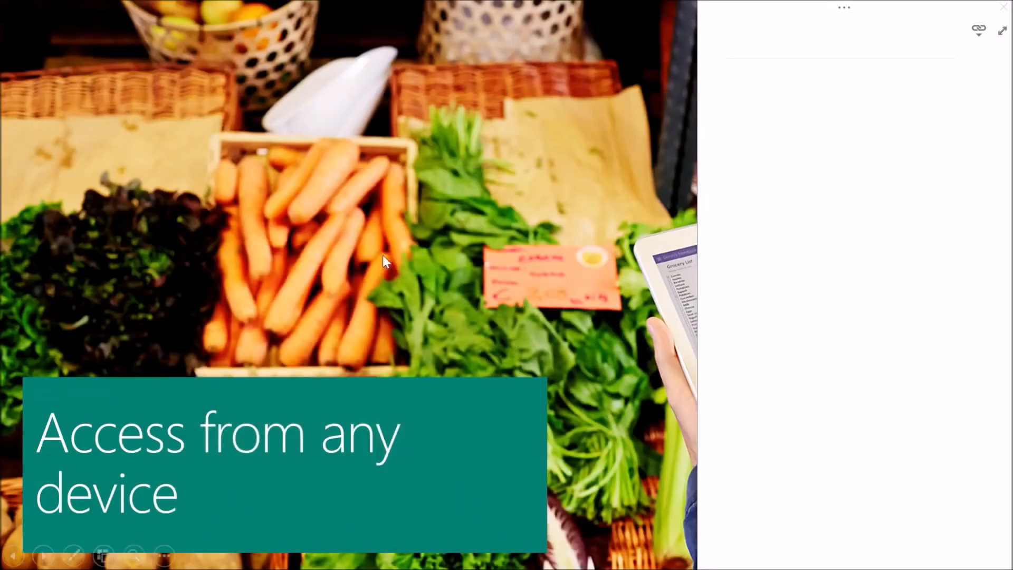
# Title the docked notes page 'Linked Notes'.
pyautogui.click(750, 168)
pyautogui.write('Linked Notes')
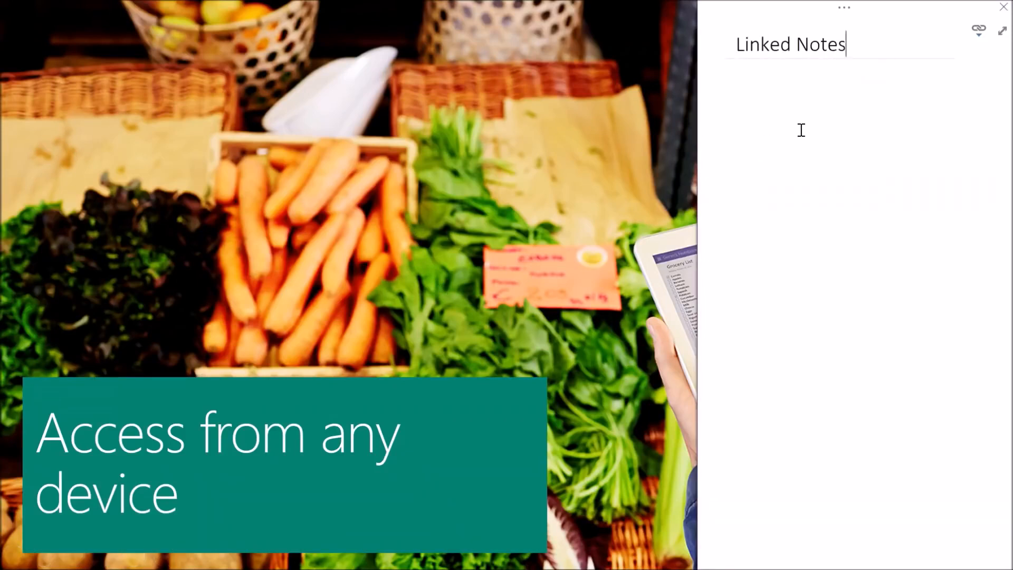
pyautogui.press('Return')
# Add the note 'Access from any device is really important' and advance to the next slide.
pyautogui.write('Acc')
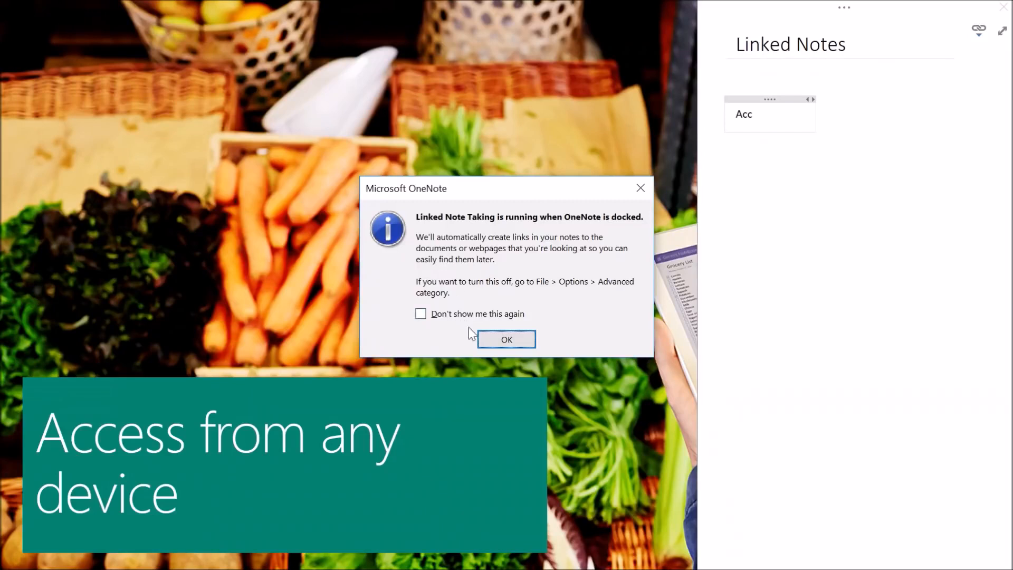
pyautogui.click(492, 341)
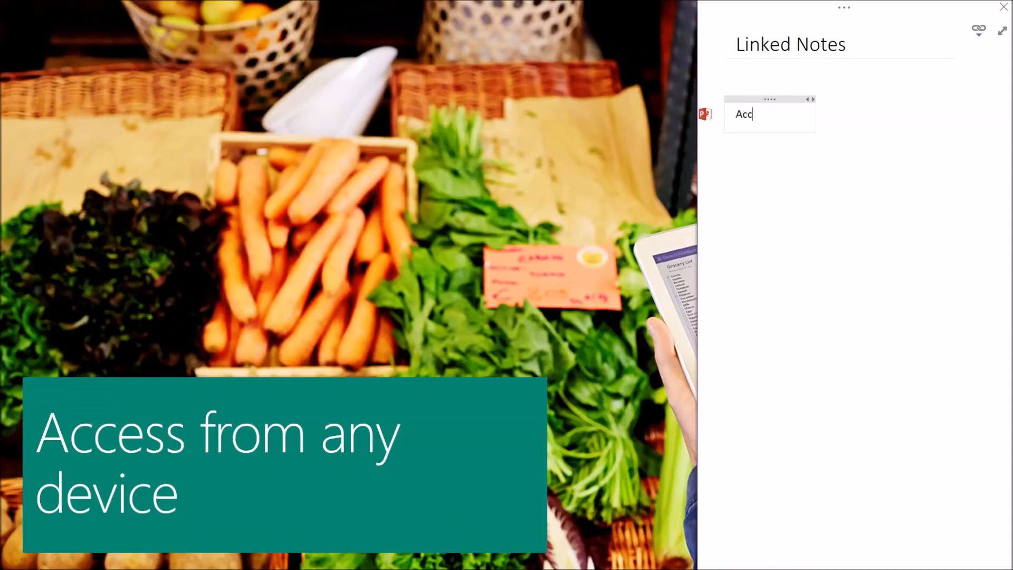
pyautogui.write('ess from an')
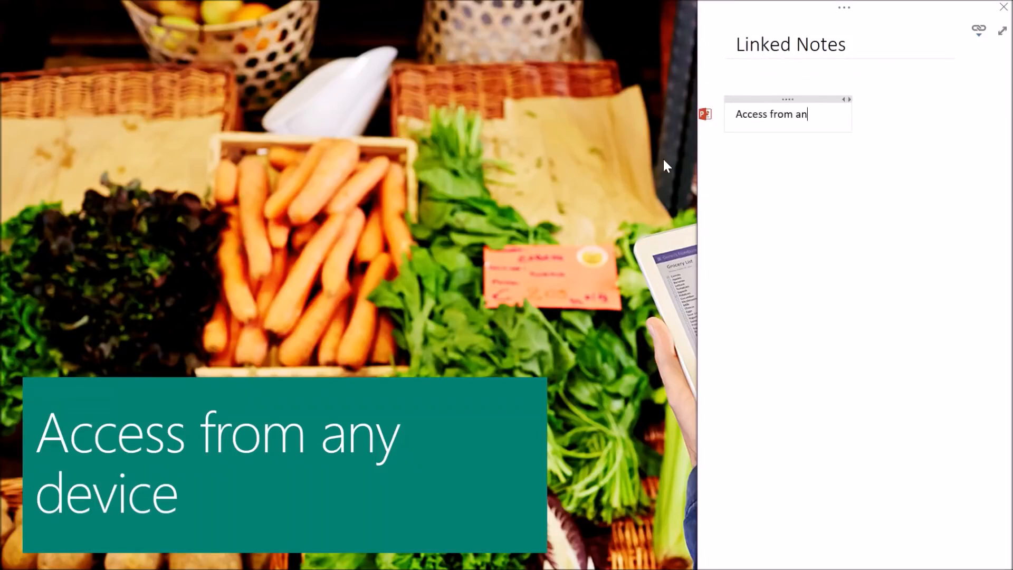
pyautogui.write('y device is')
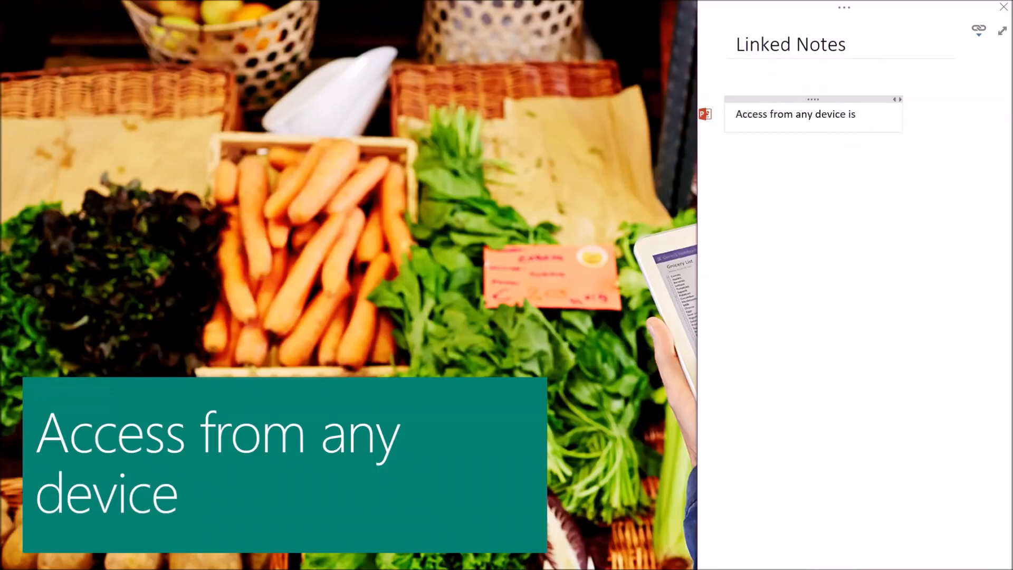
pyautogui.write(' really important')
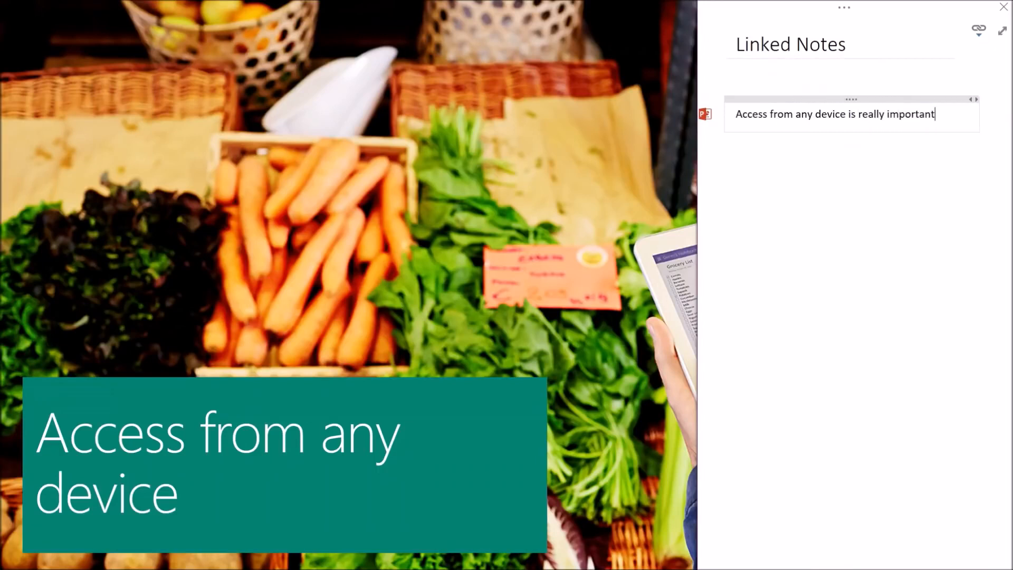
pyautogui.press('Return')
pyautogui.click(460, 344)
pyautogui.click(460, 344)
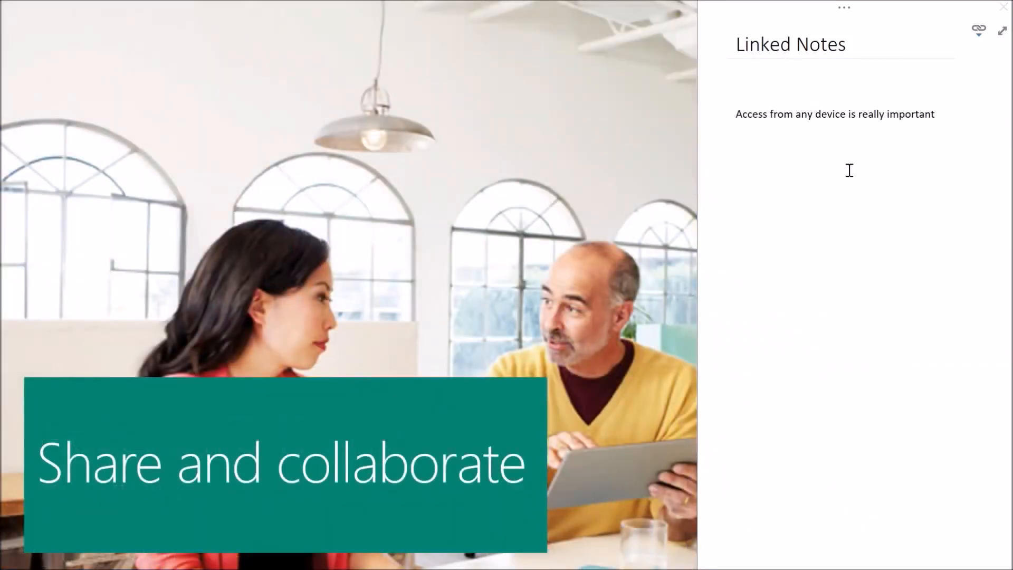
# Add the note 'Sharing and collaboration is one of the main benefits of OneNote', fix 'Sxharing', then maximize.
pyautogui.click(829, 172)
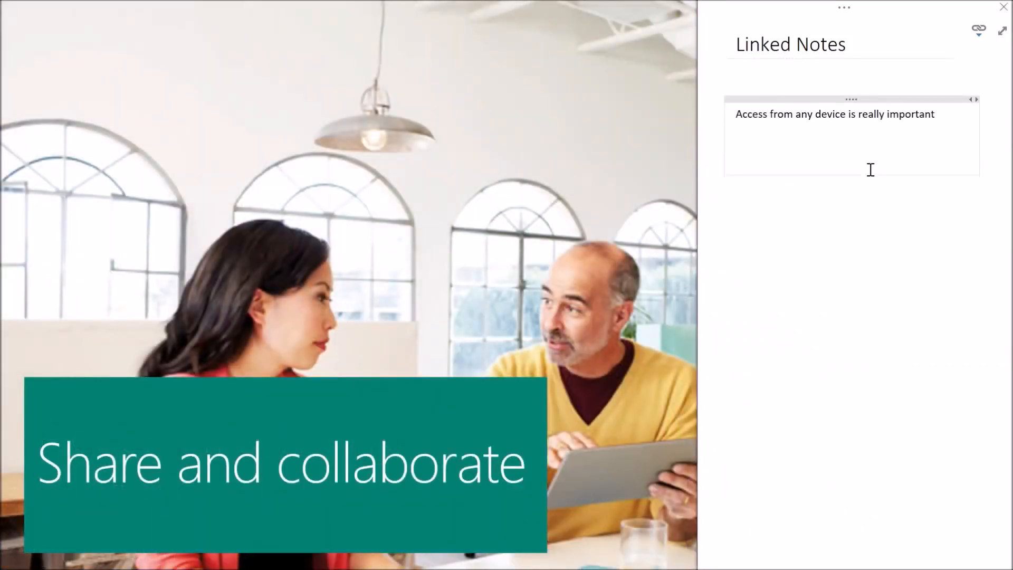
pyautogui.write('SXharing and collabor')
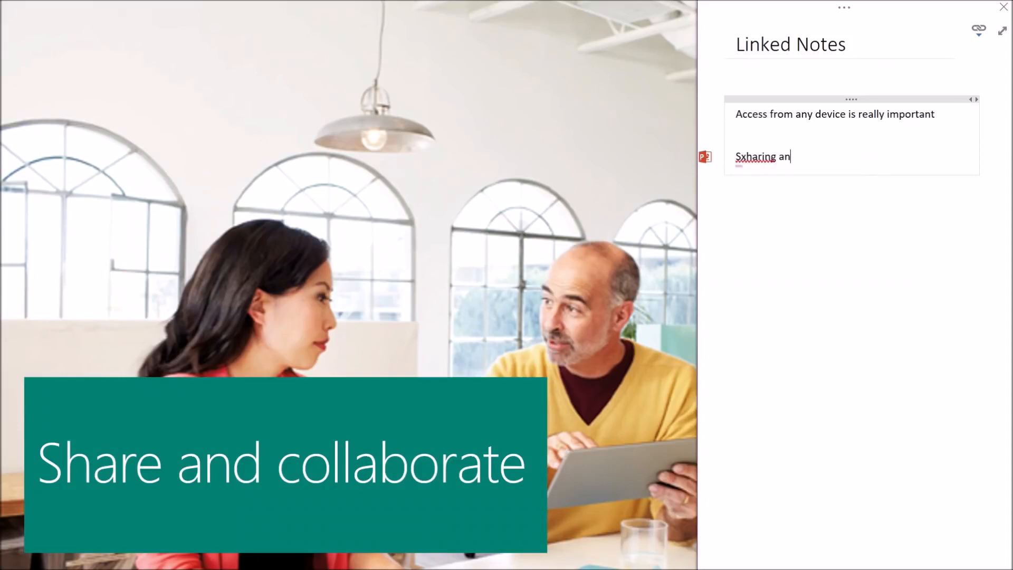
pyautogui.write('ation is one')
pyautogui.write(' o')
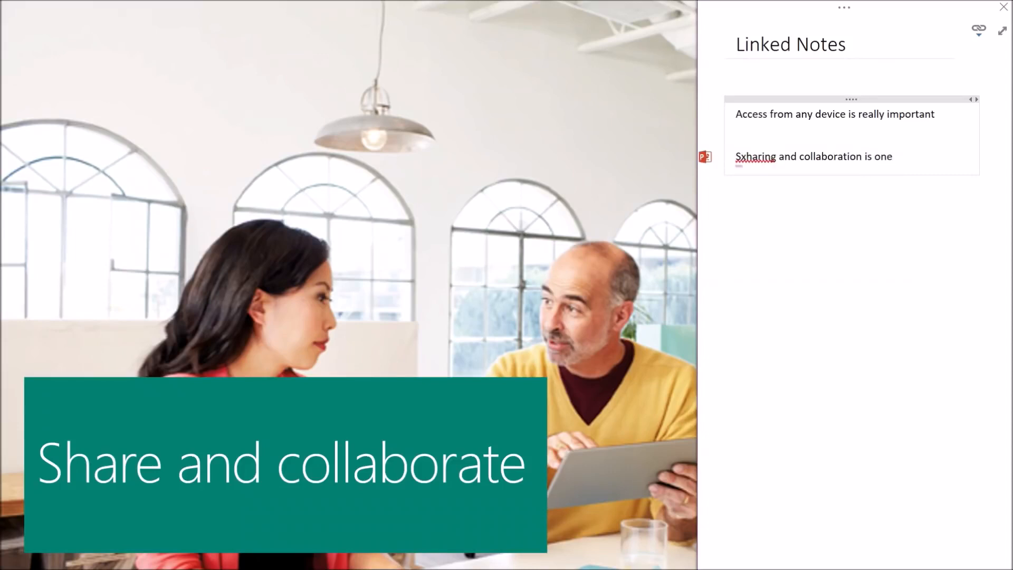
pyautogui.write('f the main been')
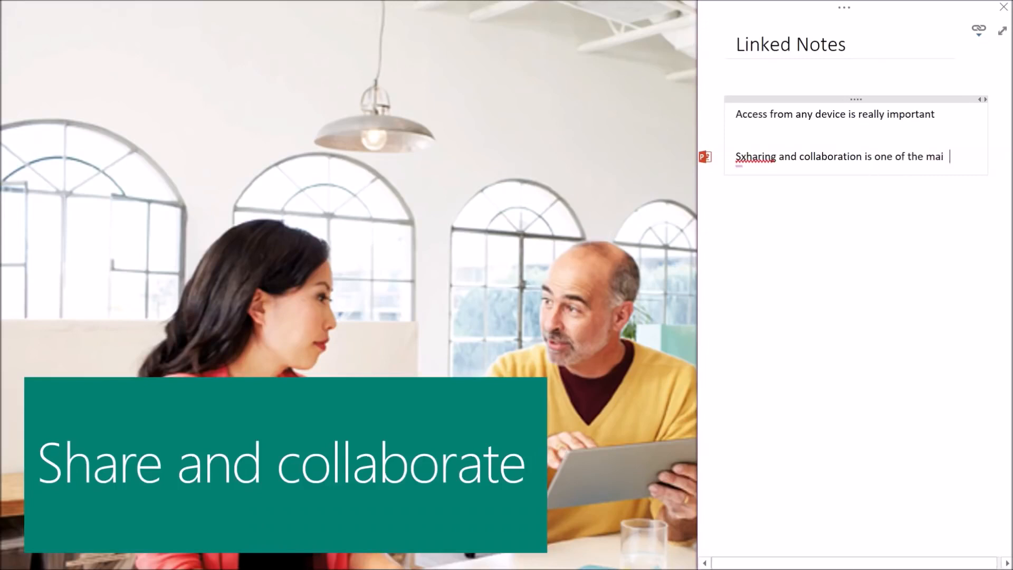
pyautogui.press('BackSpace')
pyautogui.press('BackSpace')
pyautogui.write('nefits of OneNote')
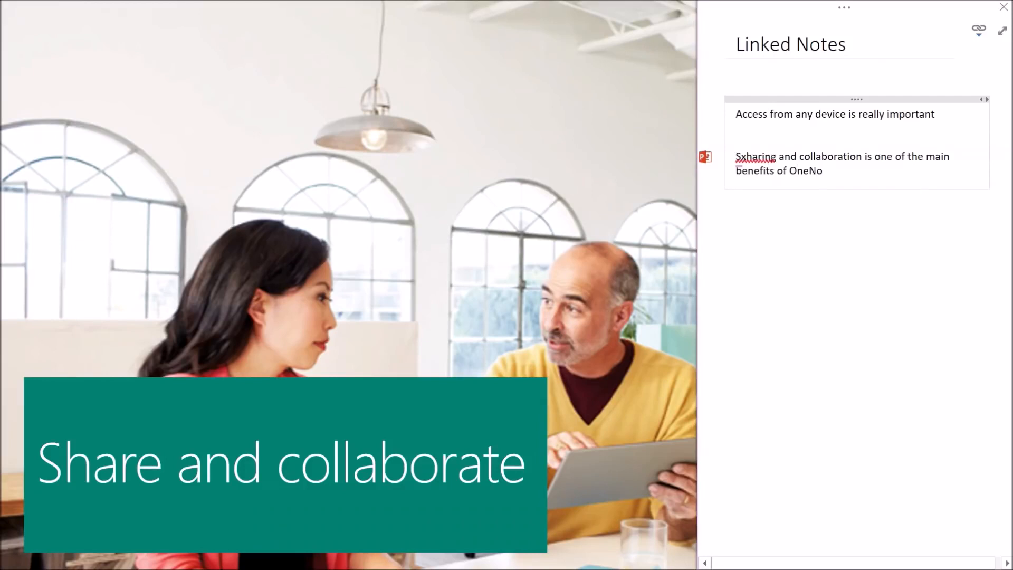
pyautogui.rightClick(755, 156)
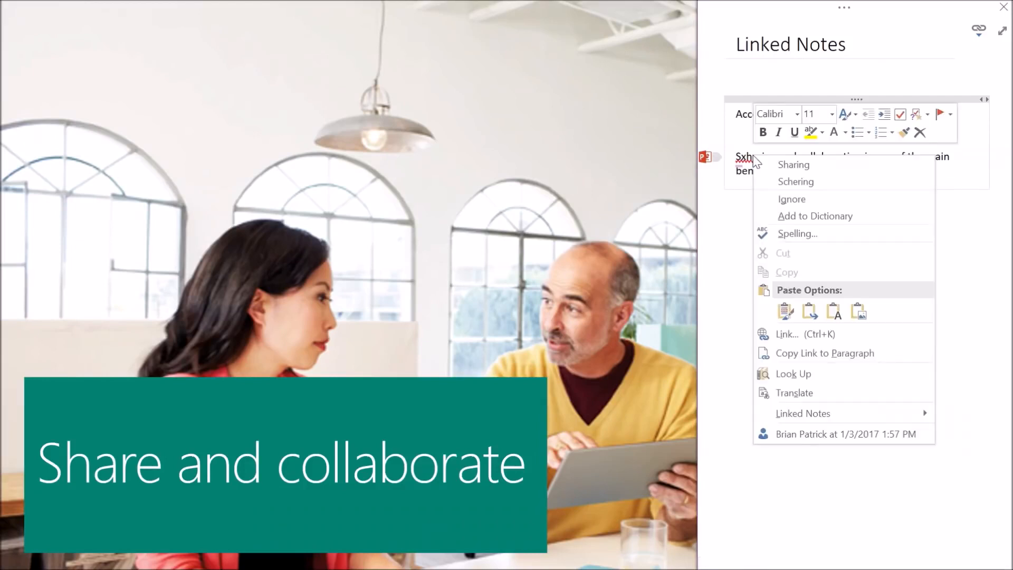
pyautogui.click(799, 165)
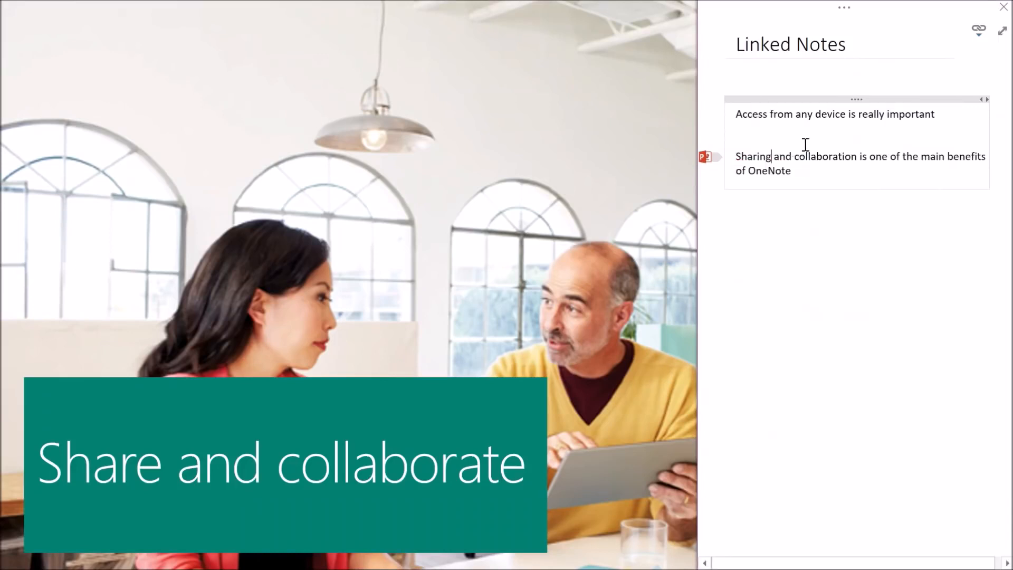
pyautogui.click(1003, 32)
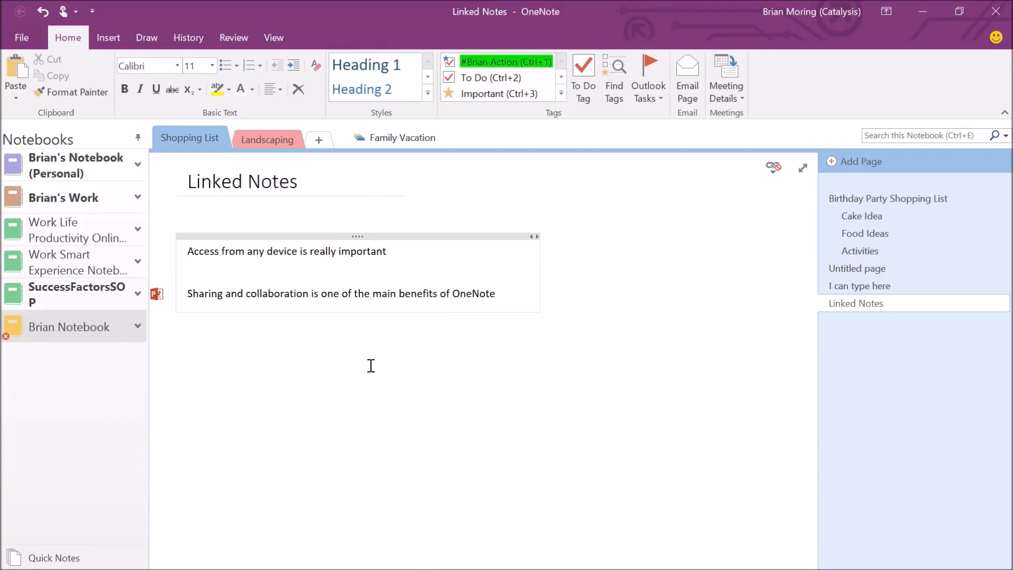
# Follow the first note's PowerPoint link and accept the security warning to reopen the slideshow.
pyautogui.moveTo(219, 251)
pyautogui.click(238, 251)
pyautogui.moveTo(157, 254)
pyautogui.click(158, 250)
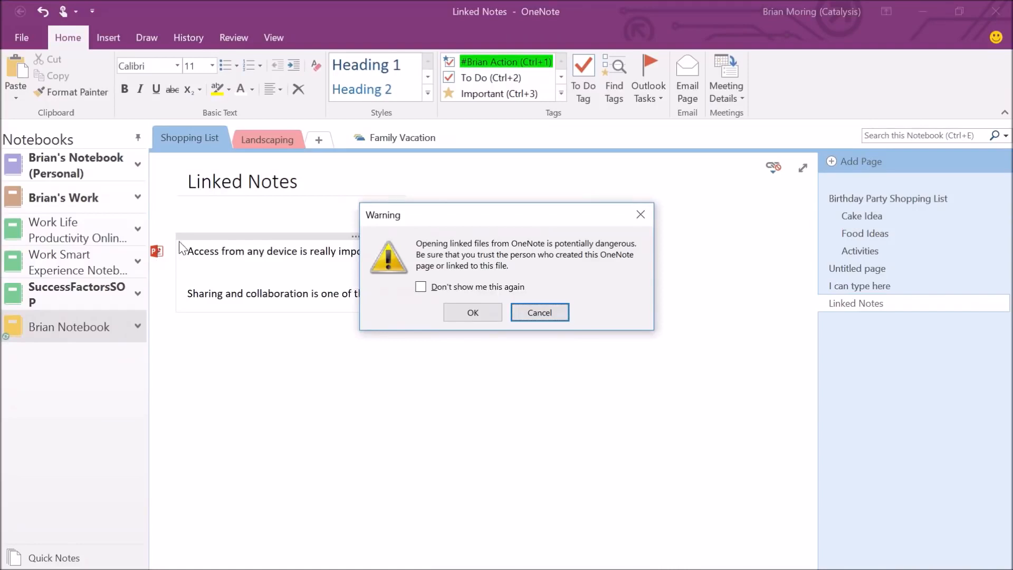
pyautogui.click(459, 311)
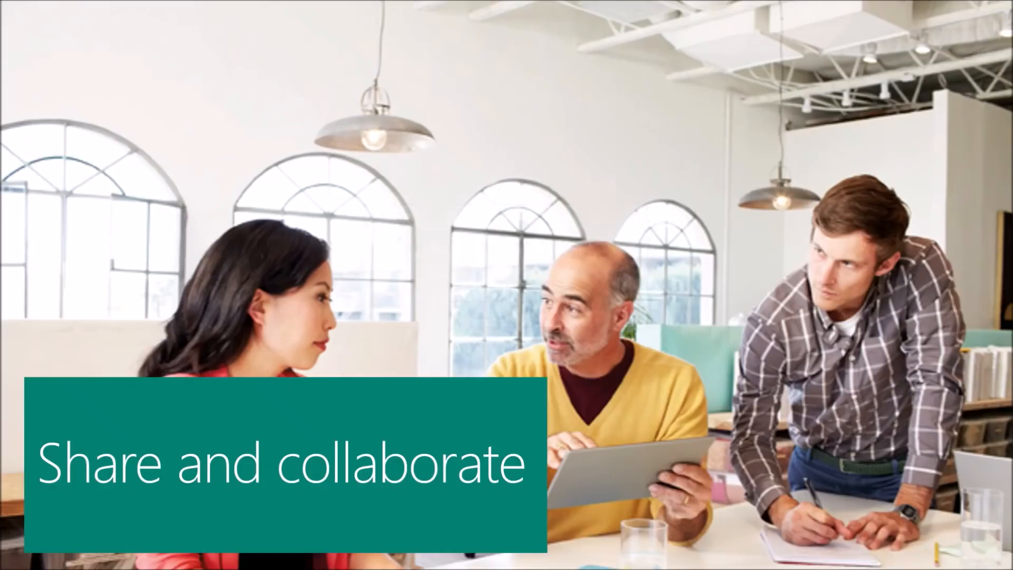